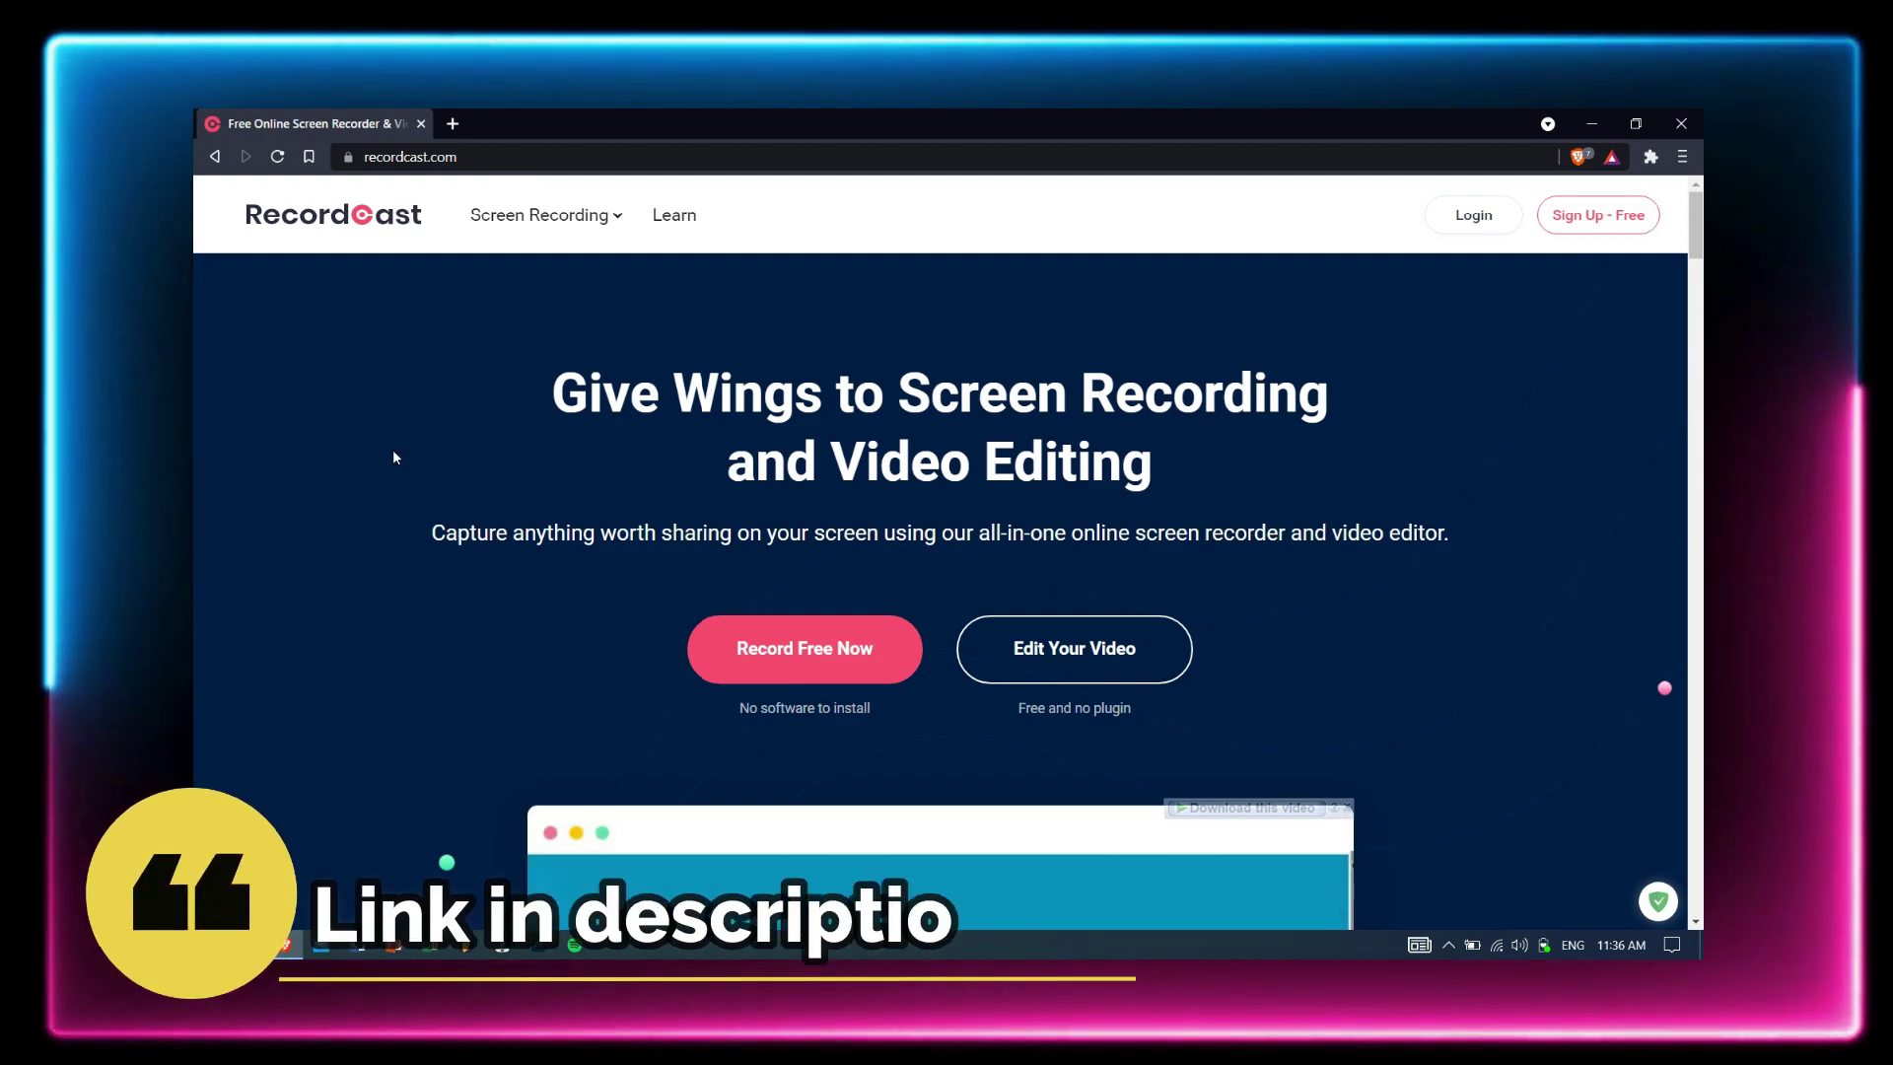
scroll(391, 474, down, 1)
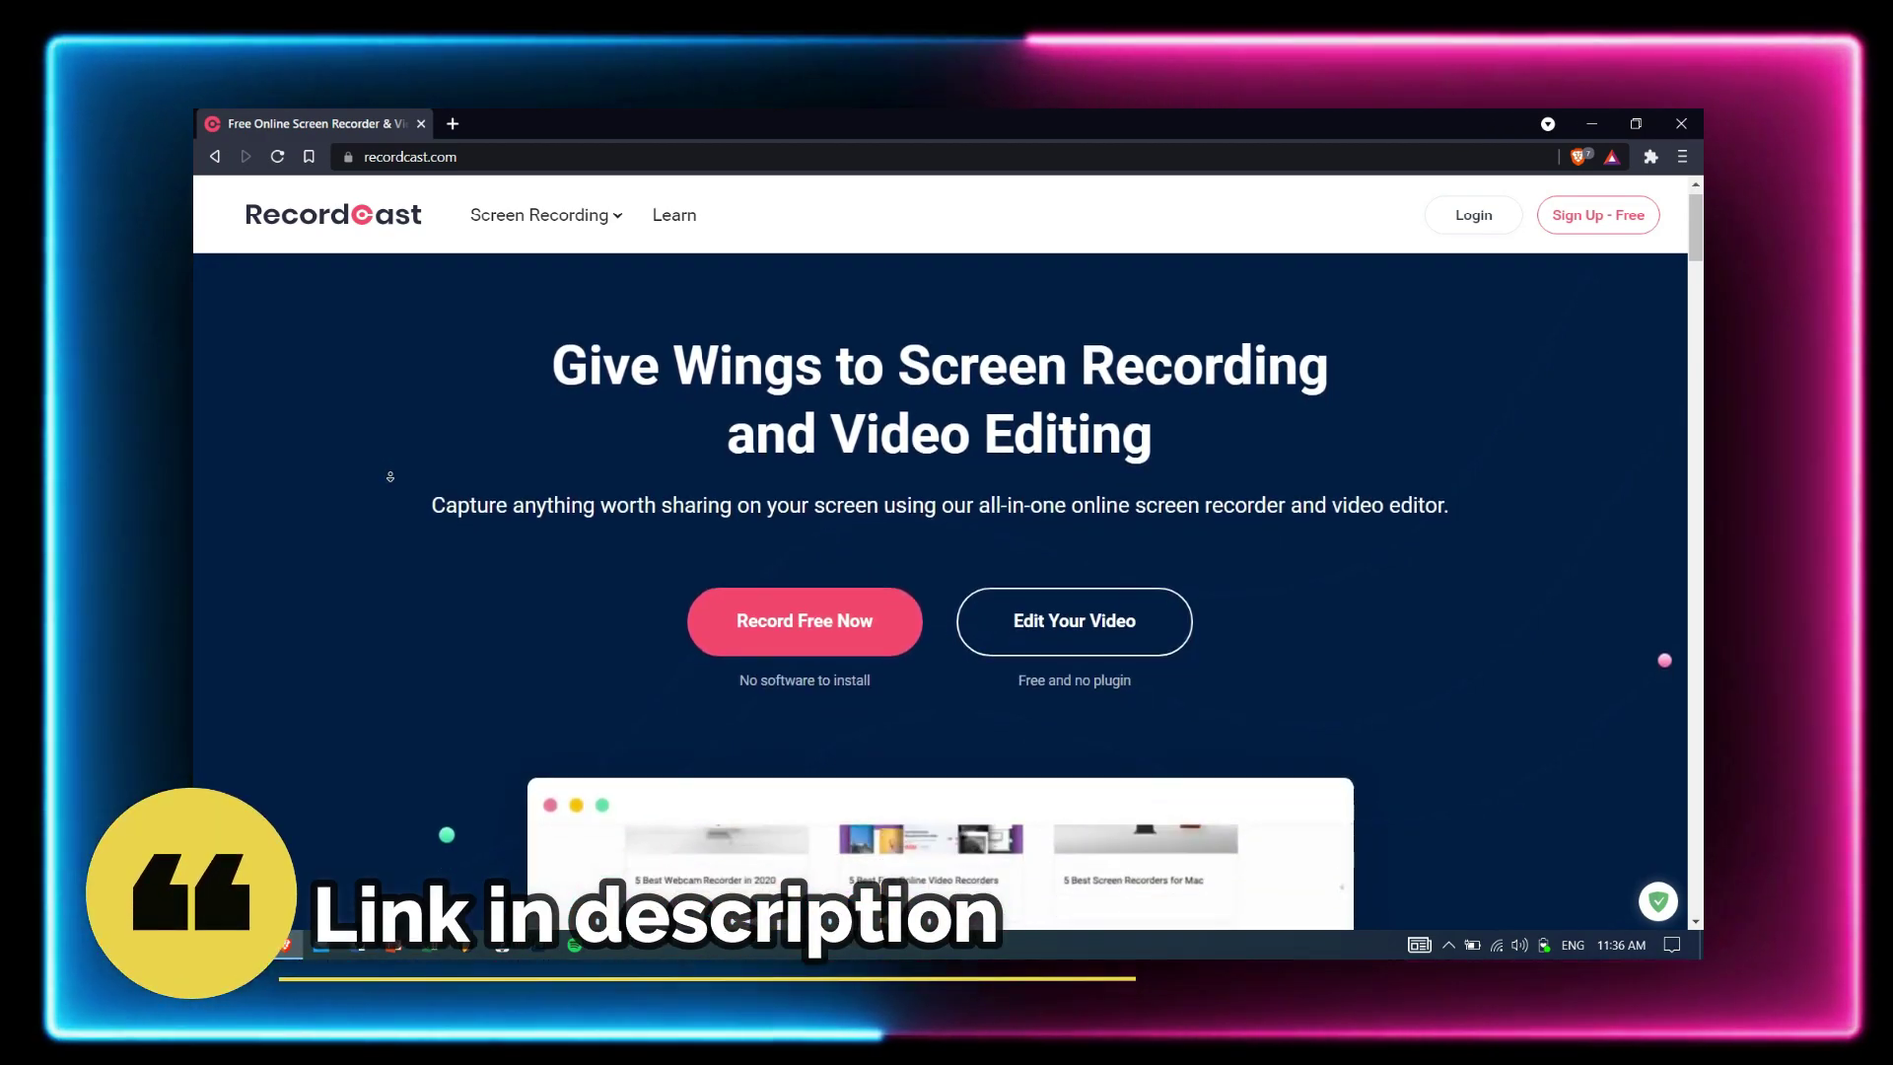
scroll(391, 476, down, 1)
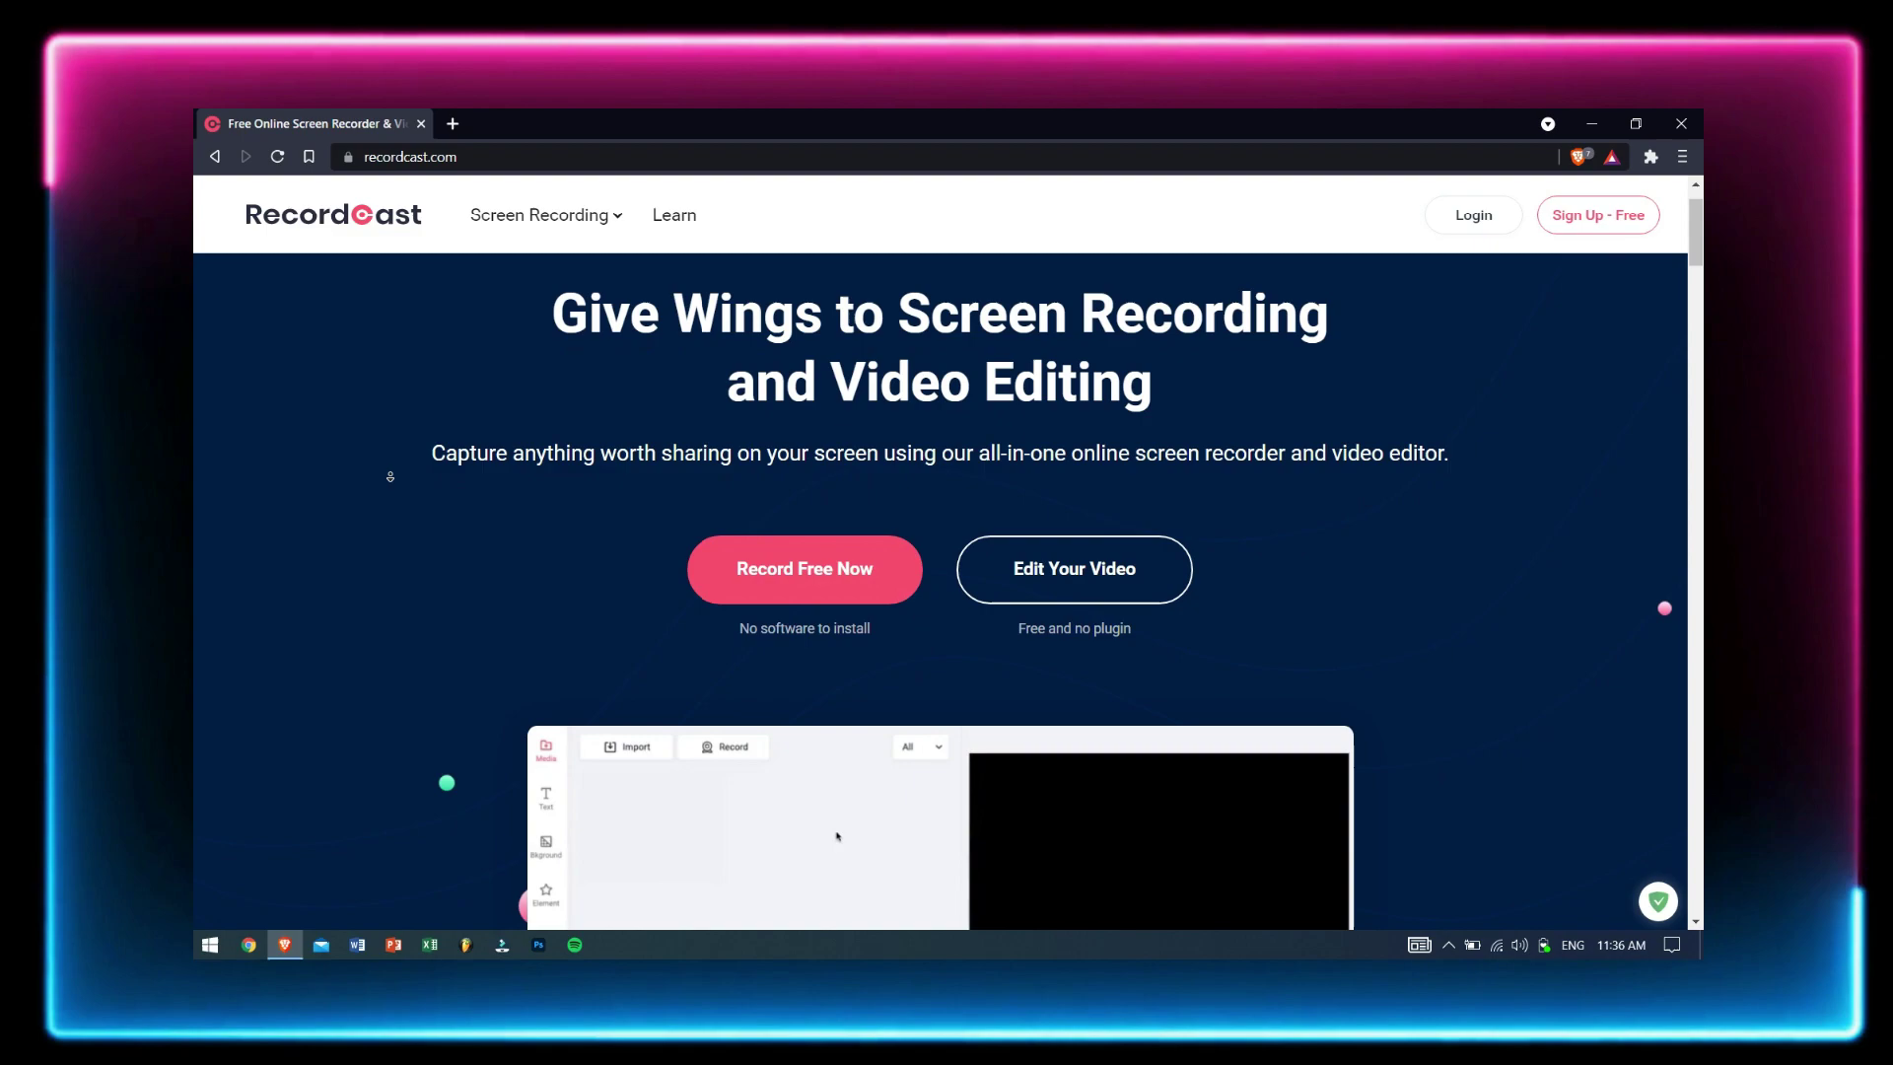
scroll(390, 477, down, 1)
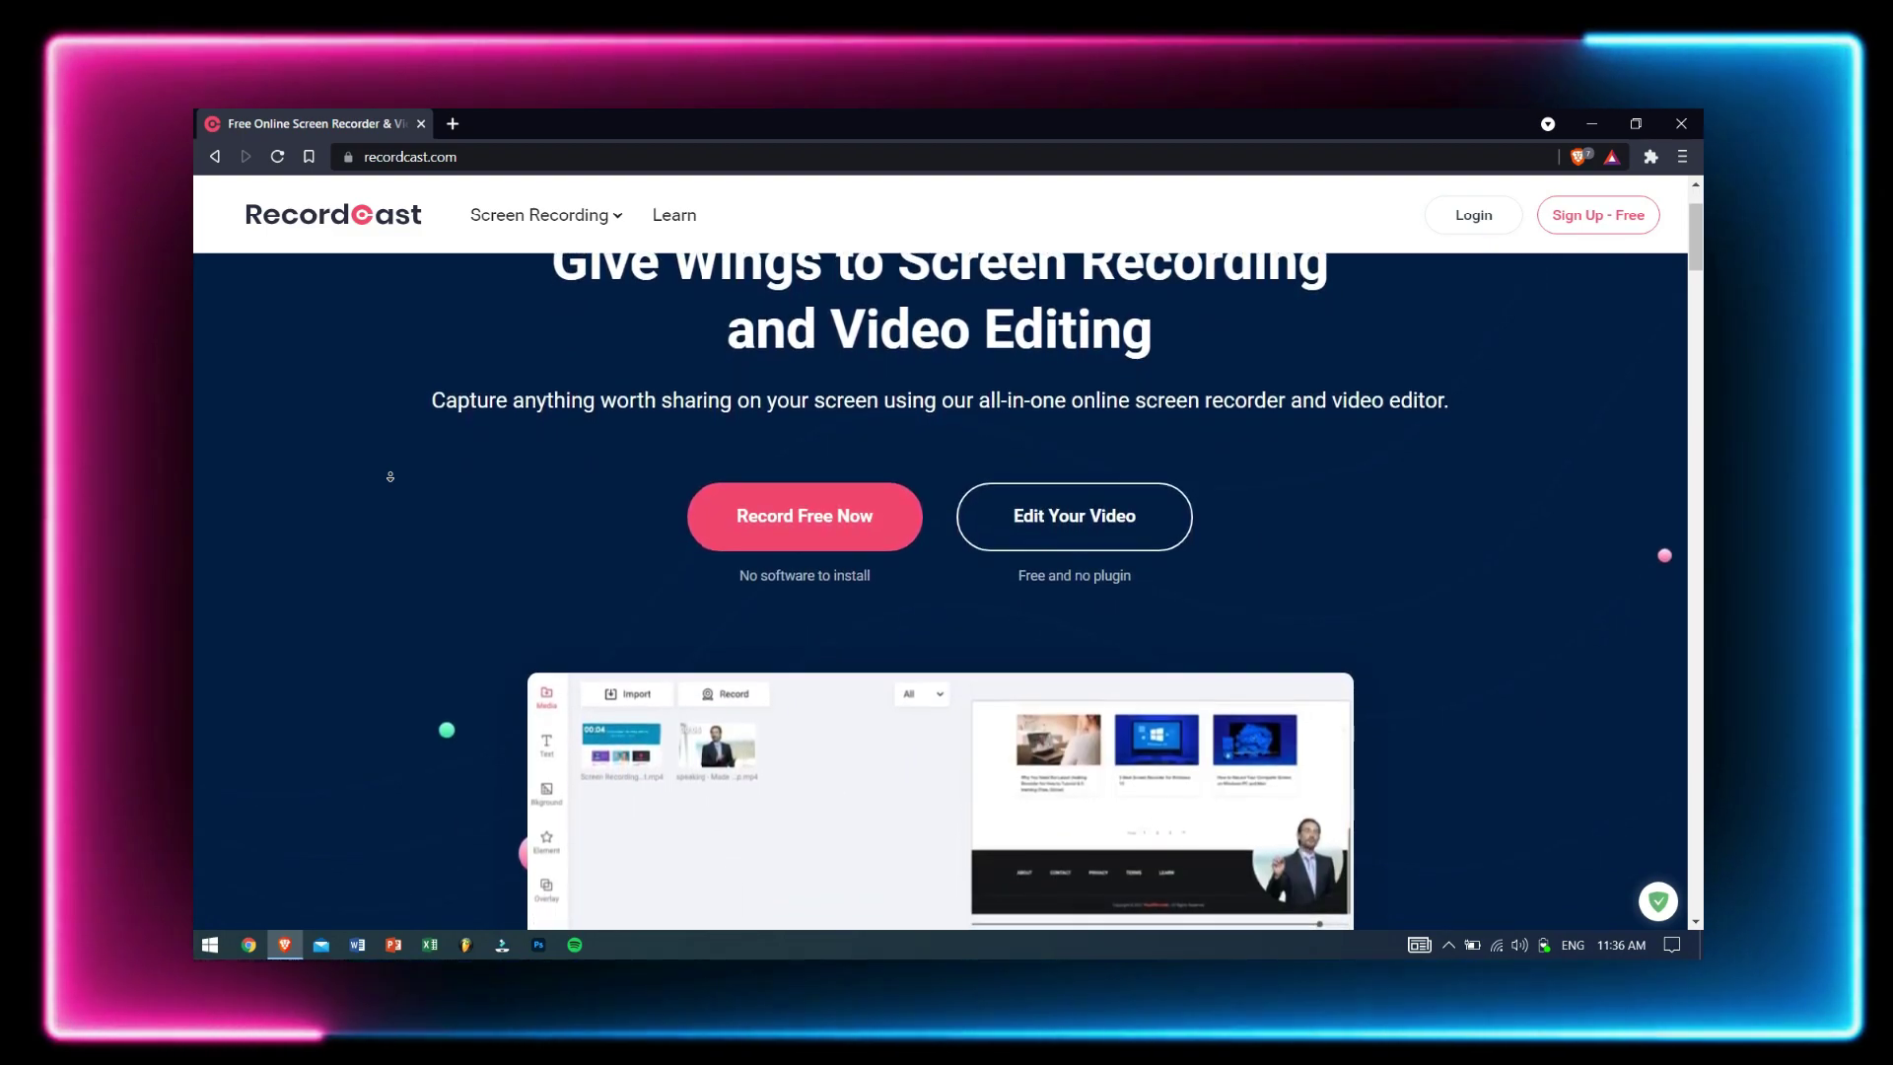
scroll(391, 476, down, 1)
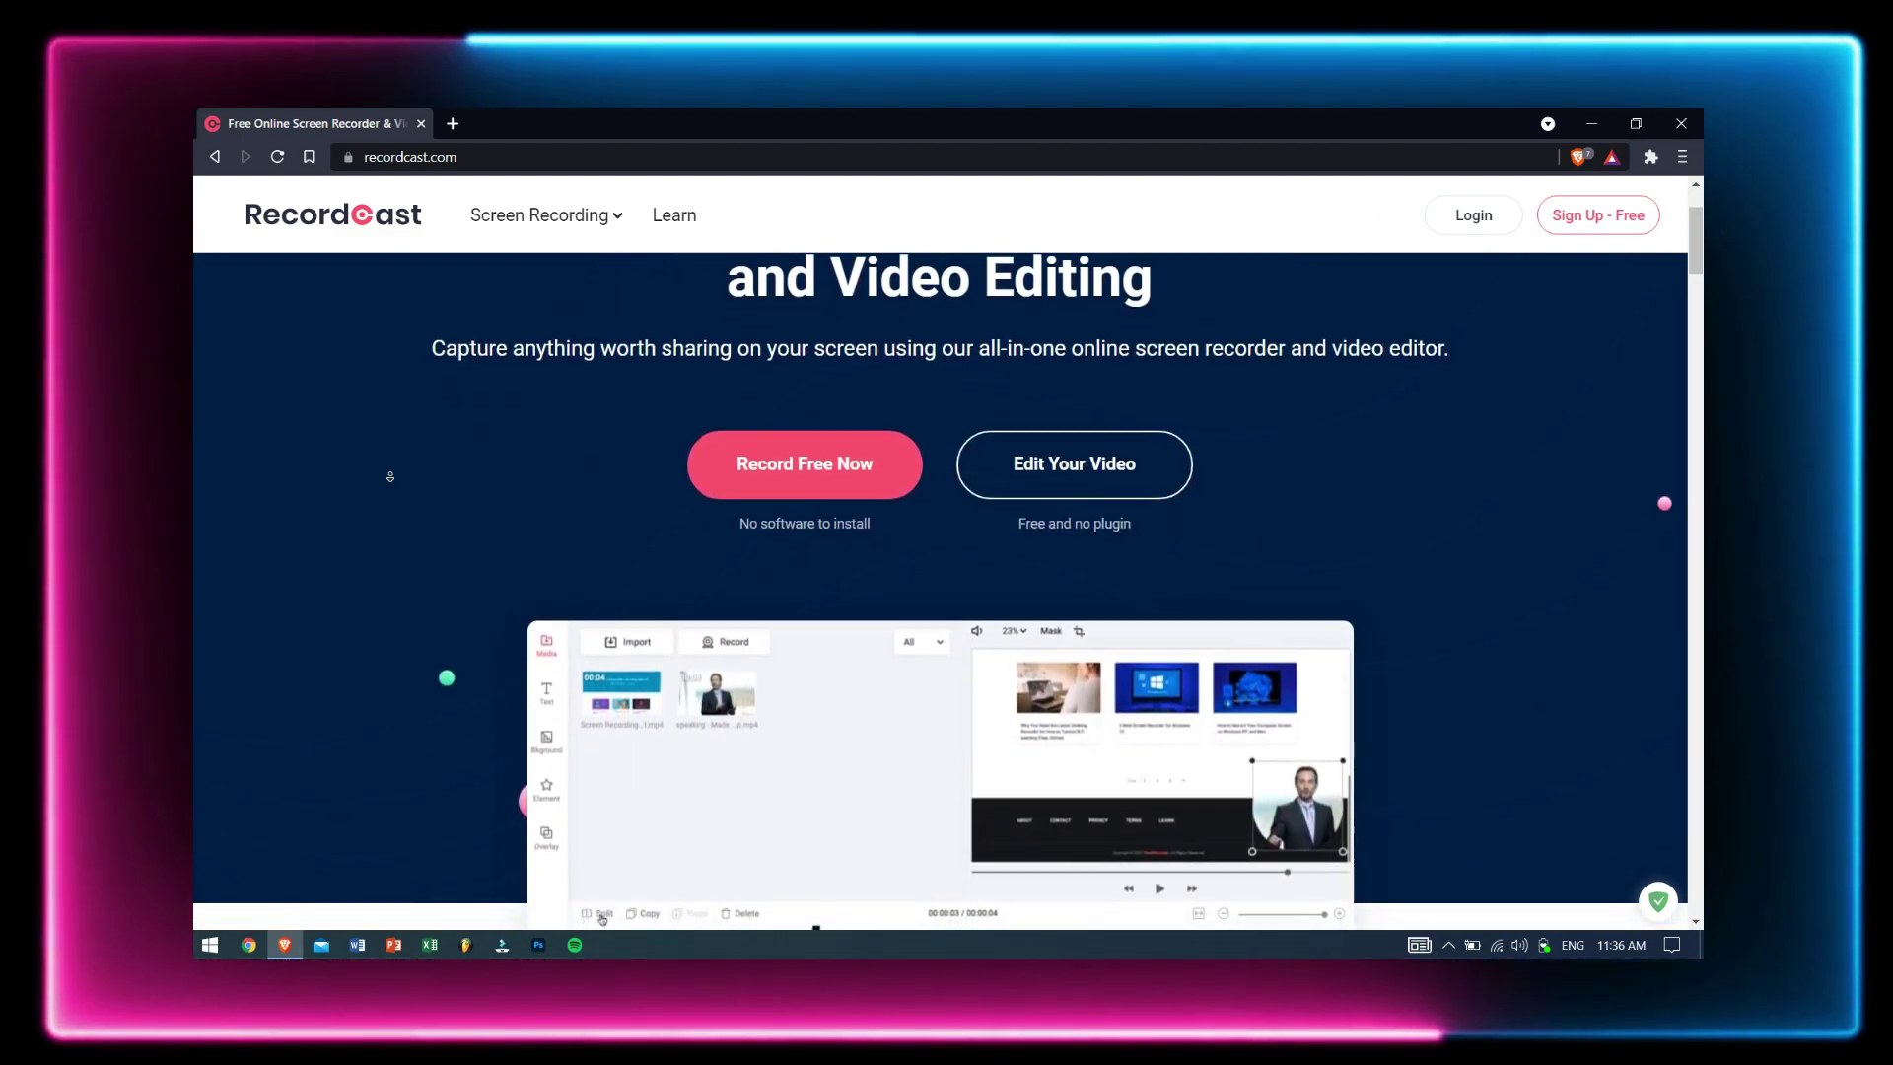
scroll(391, 476, down, 1)
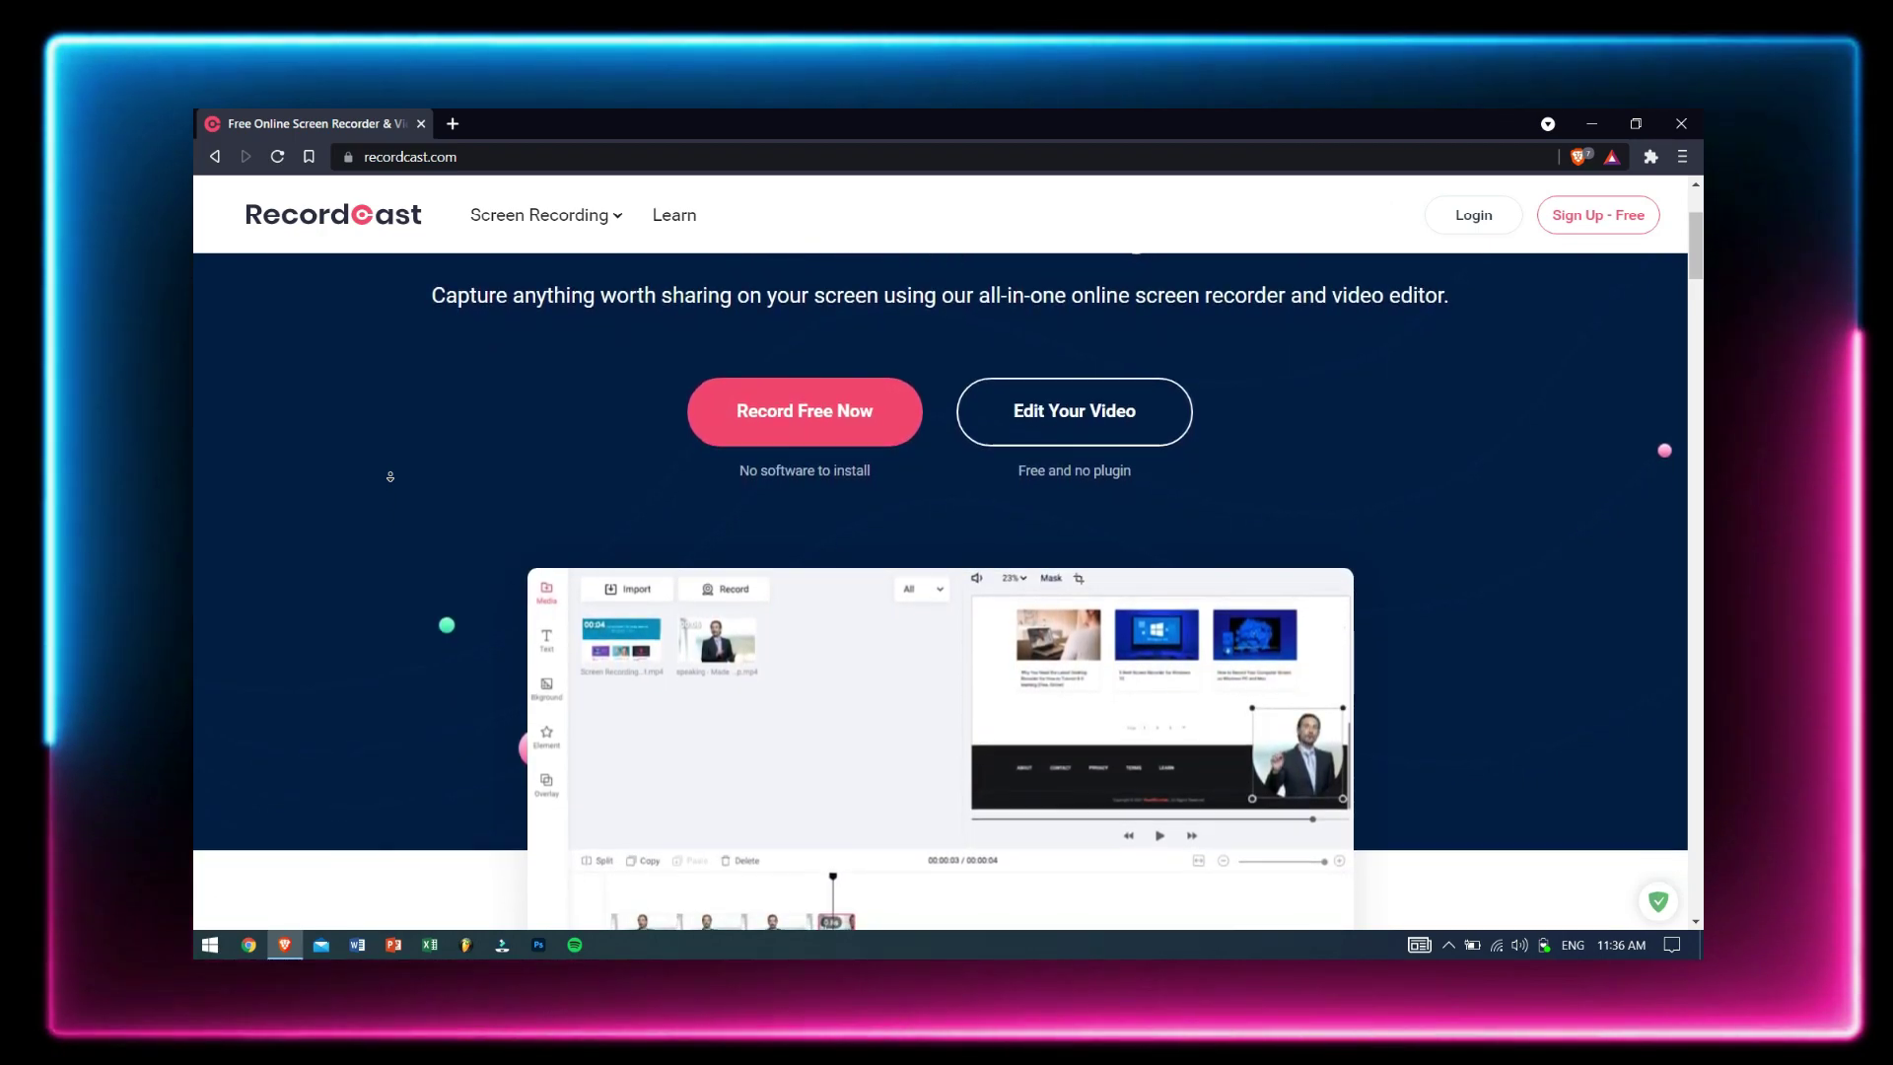
scroll(390, 476, down, 1)
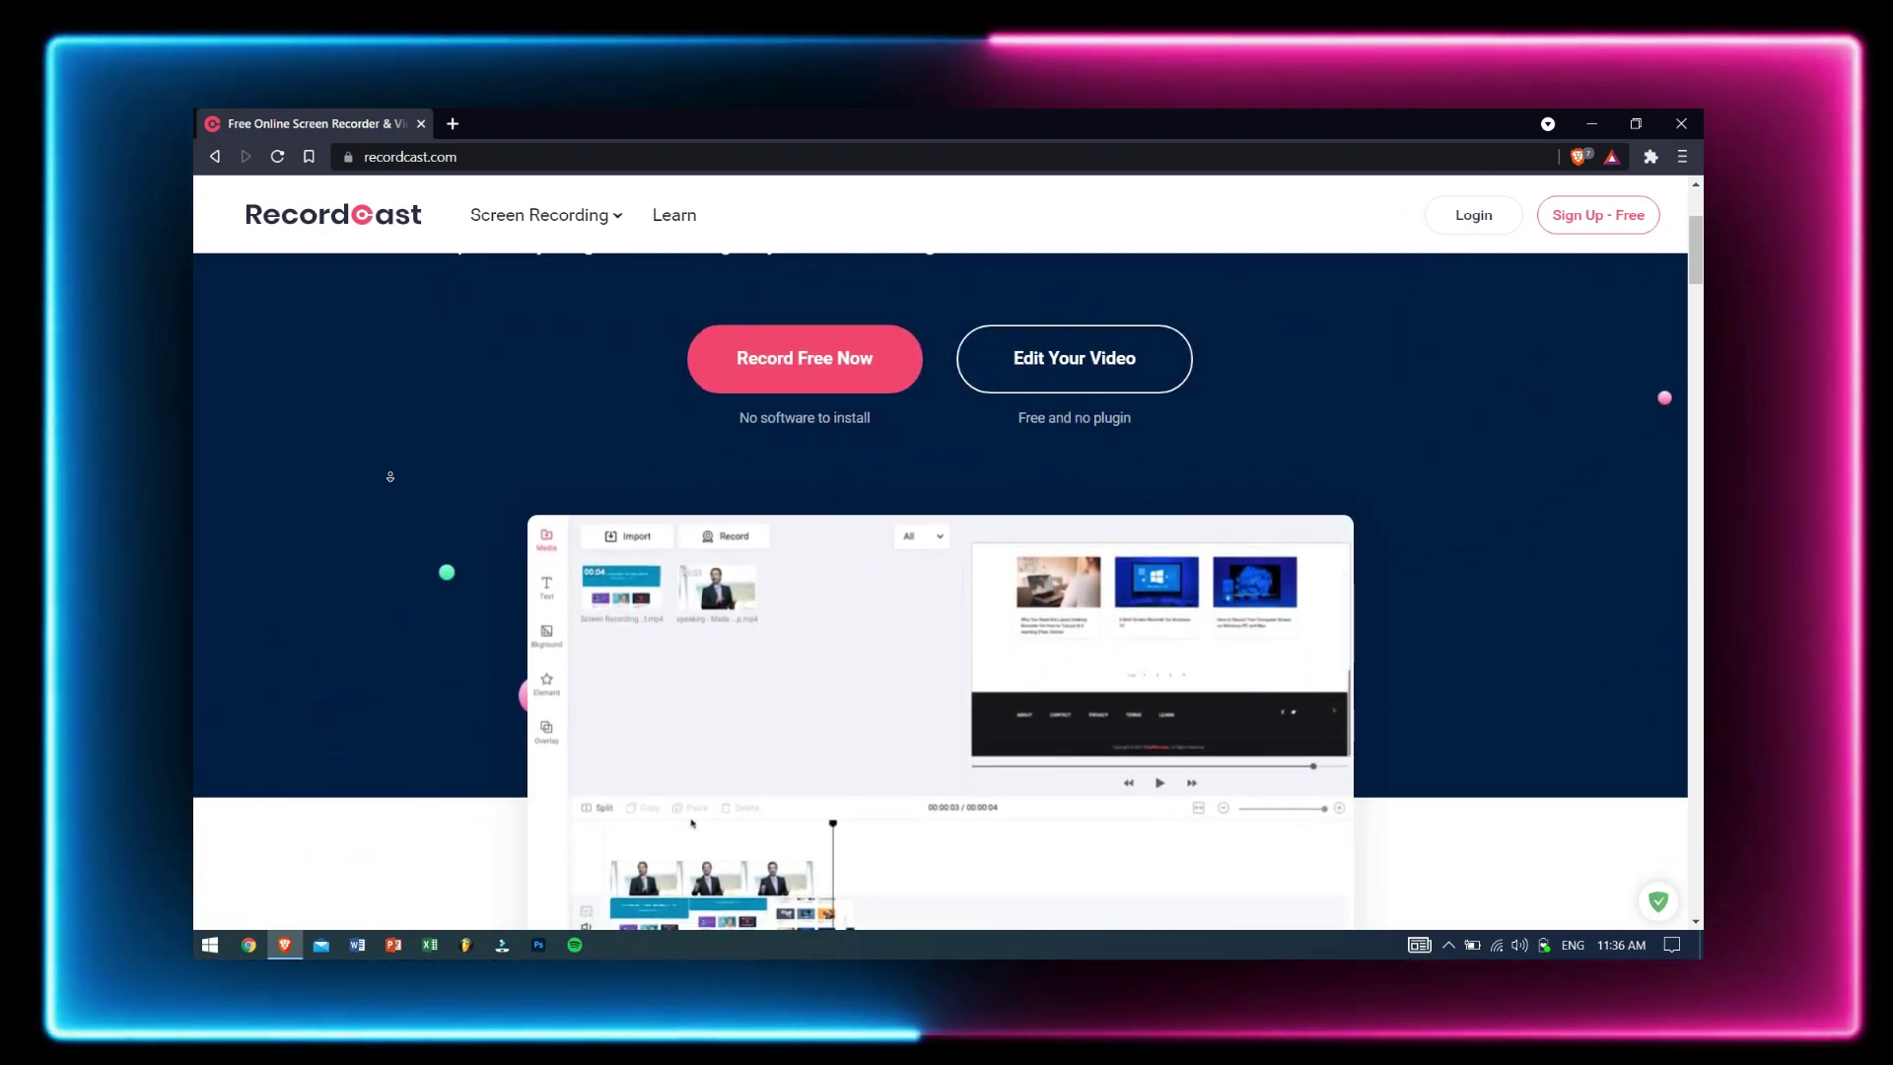
scroll(391, 476, down, 1)
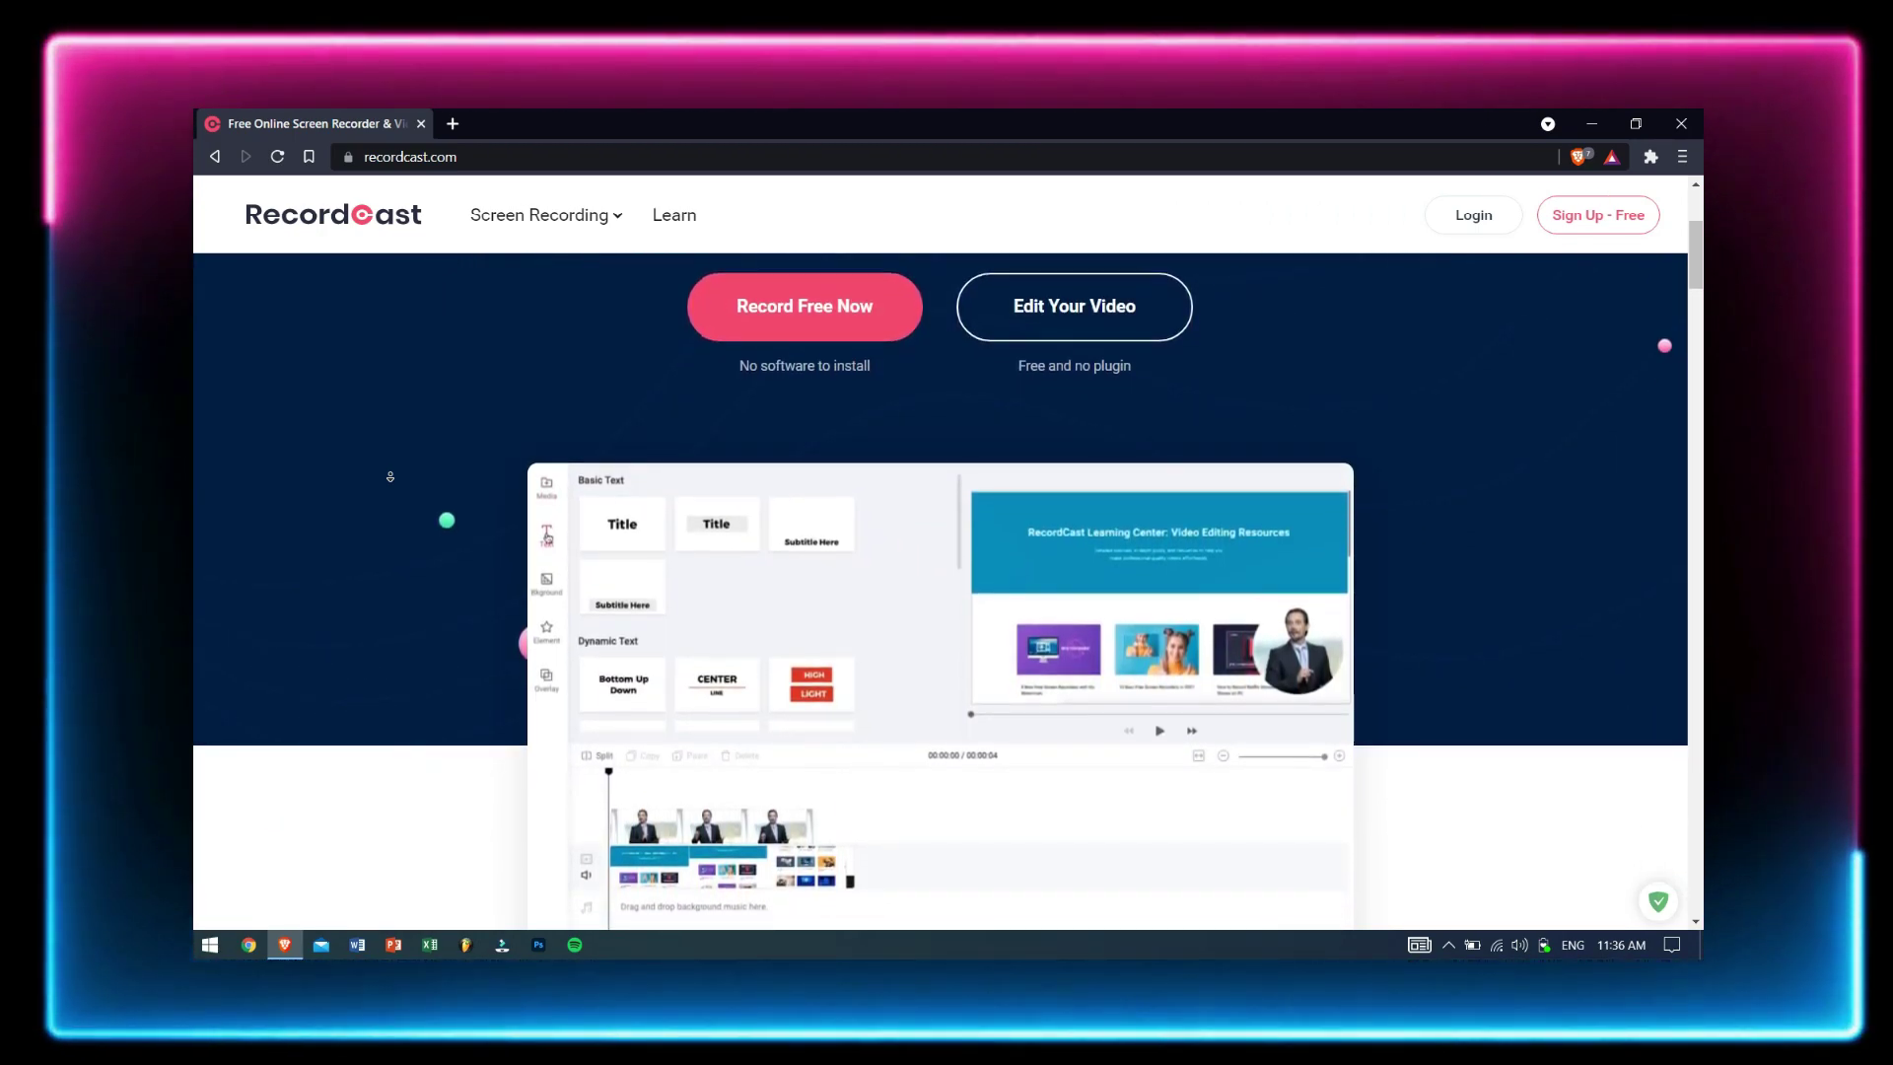
scroll(390, 476, down, 1)
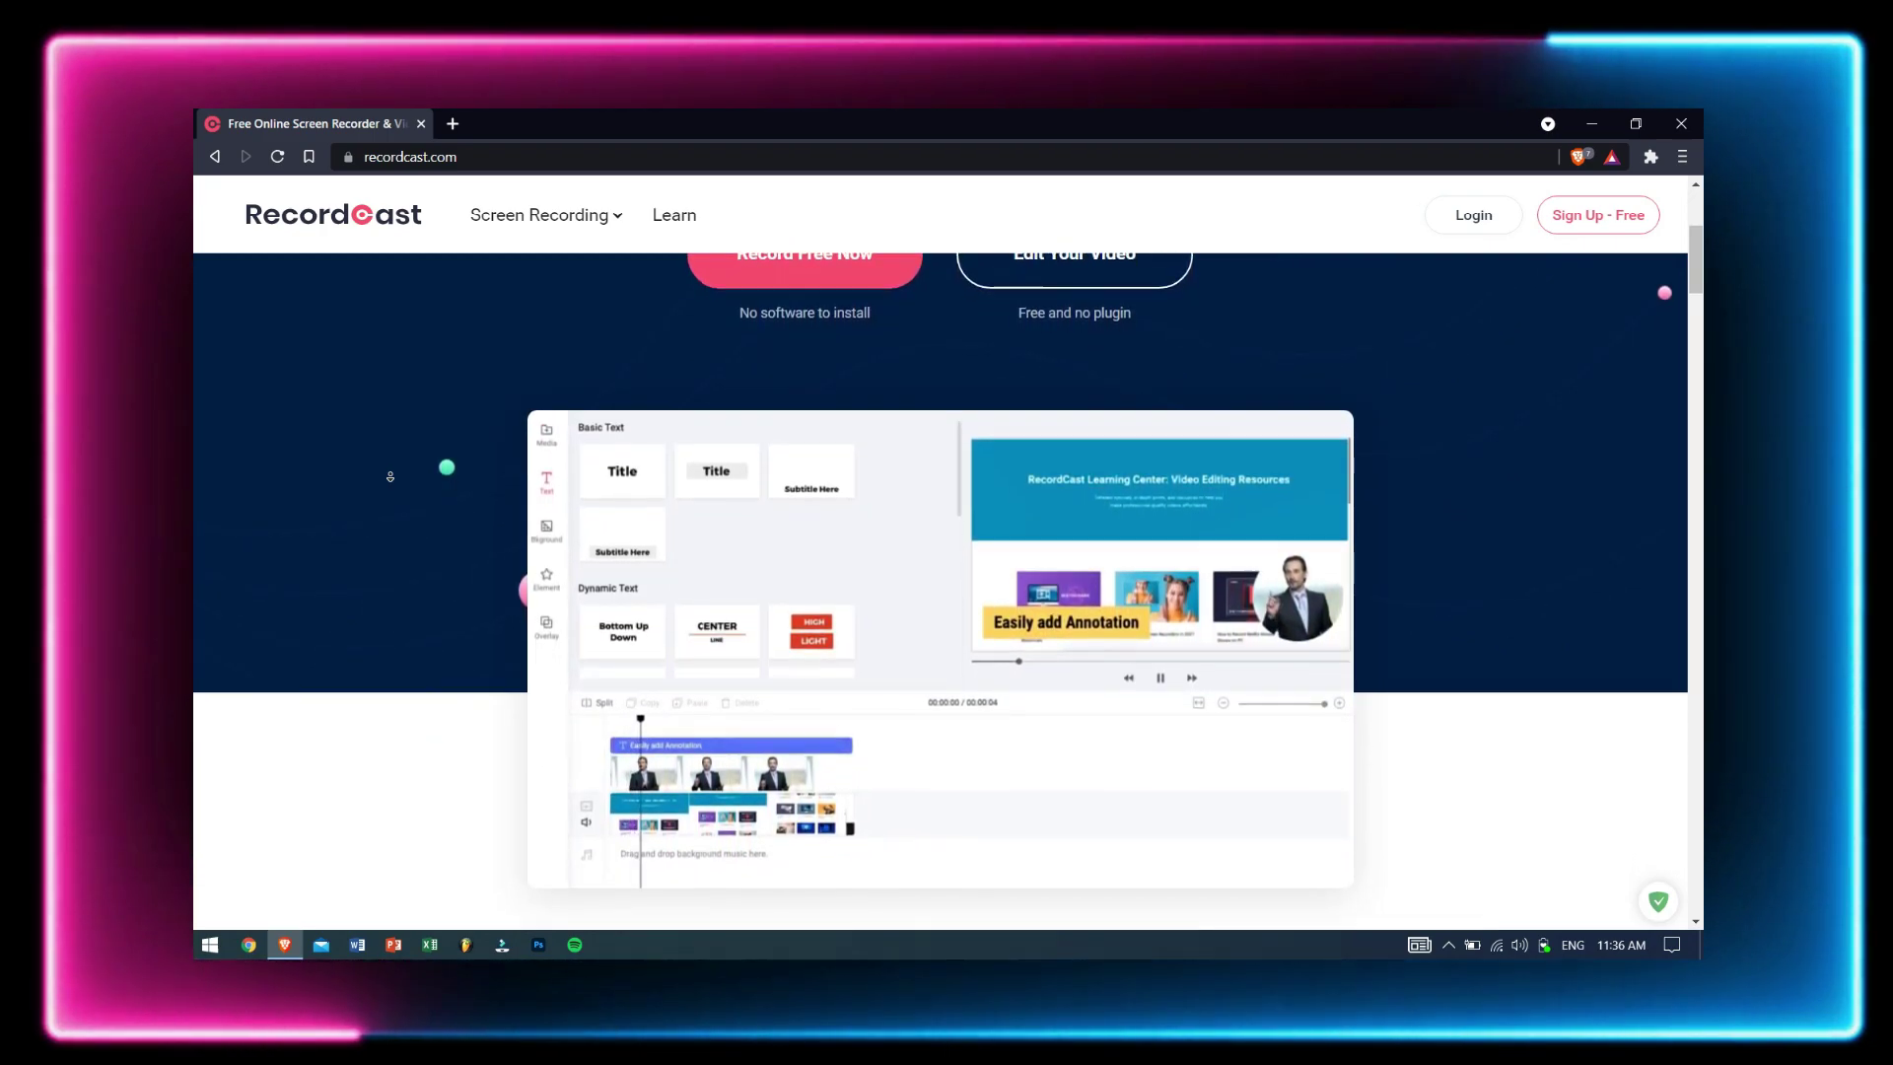
scroll(391, 476, down, 1)
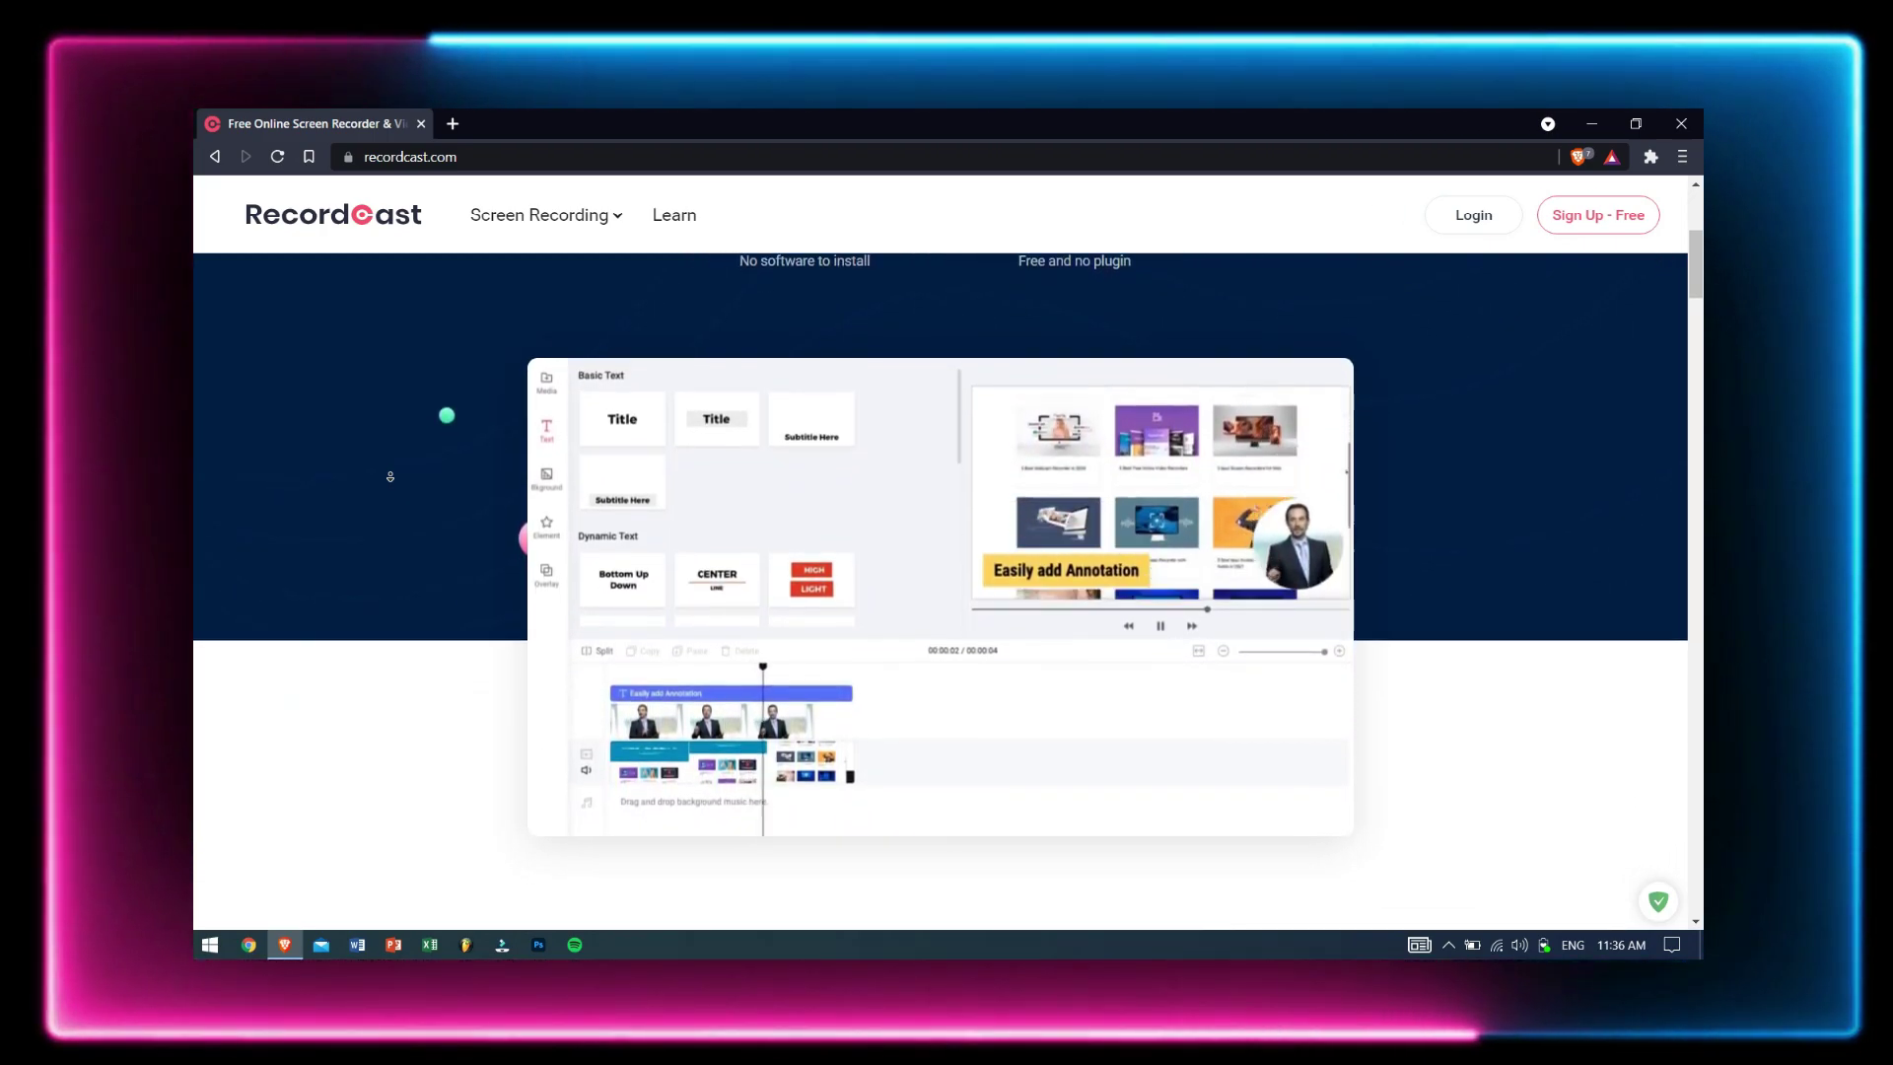
scroll(390, 476, down, 2)
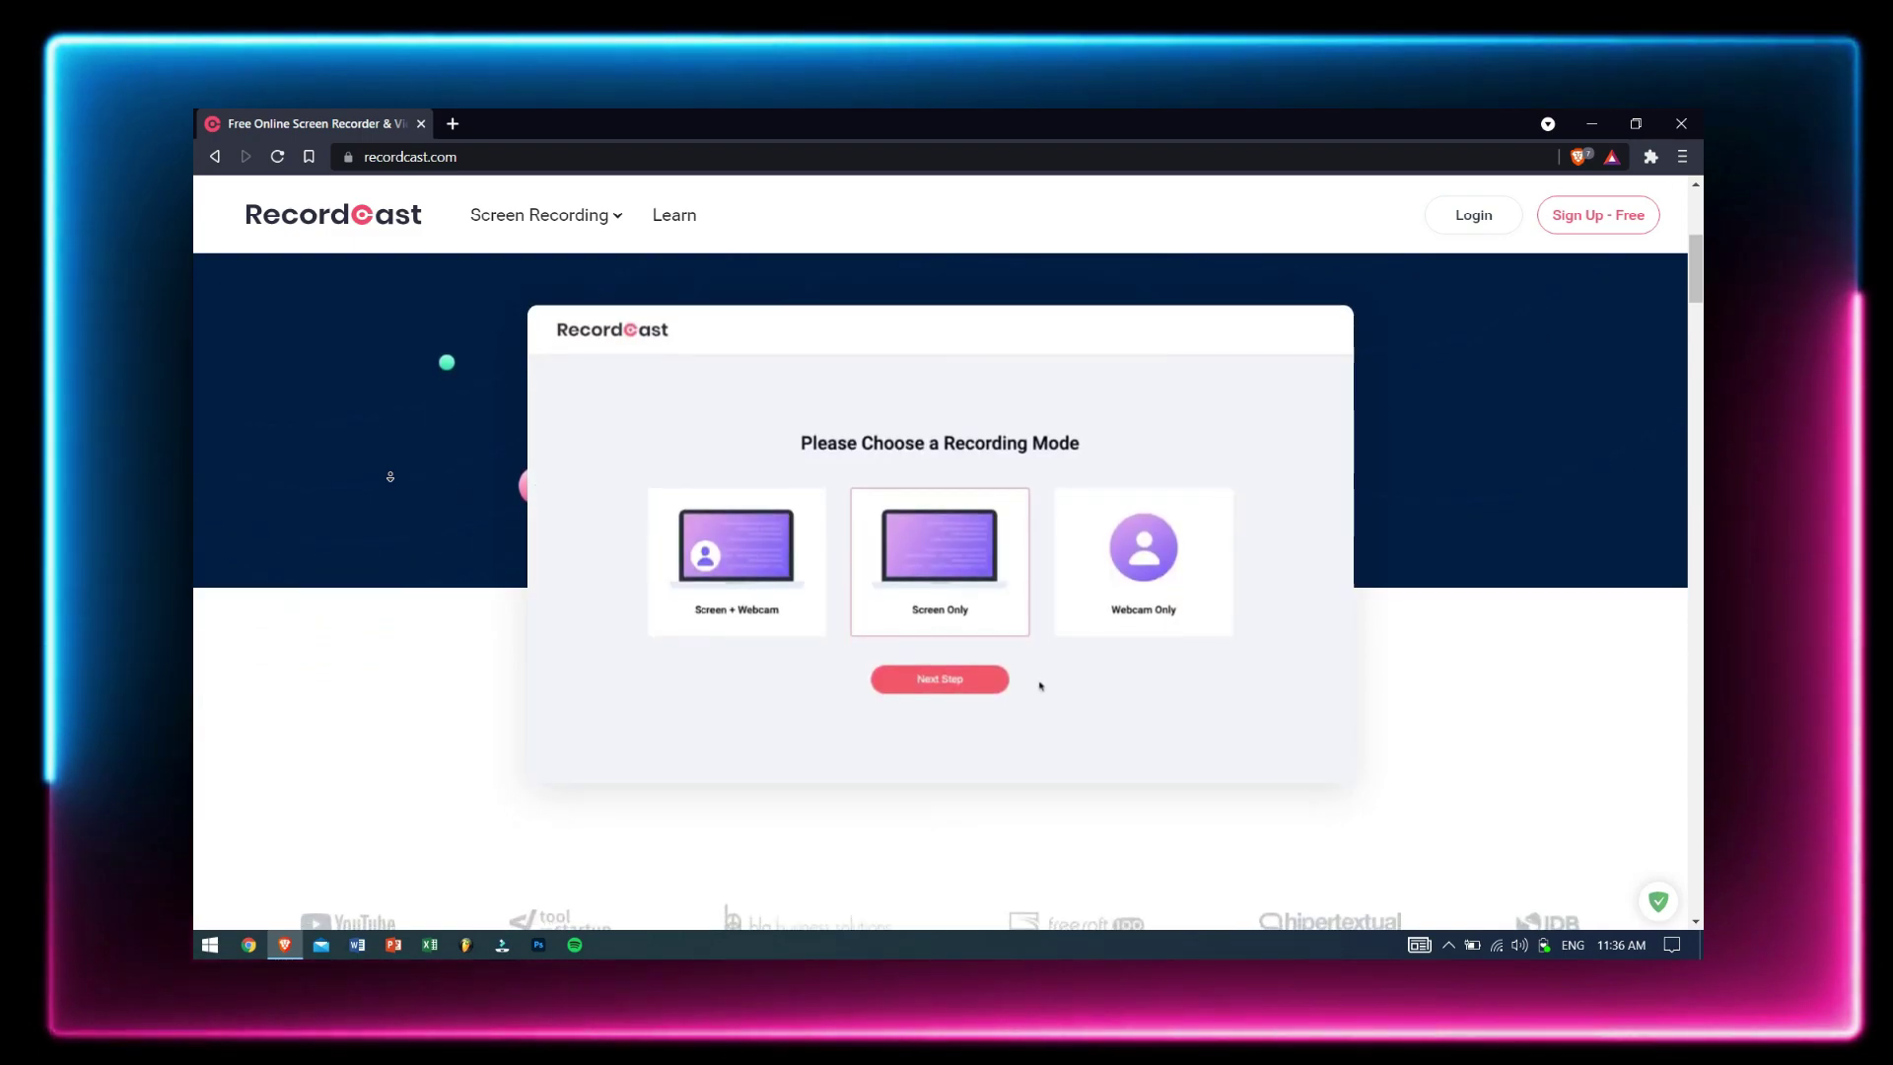
scroll(390, 477, down, 2)
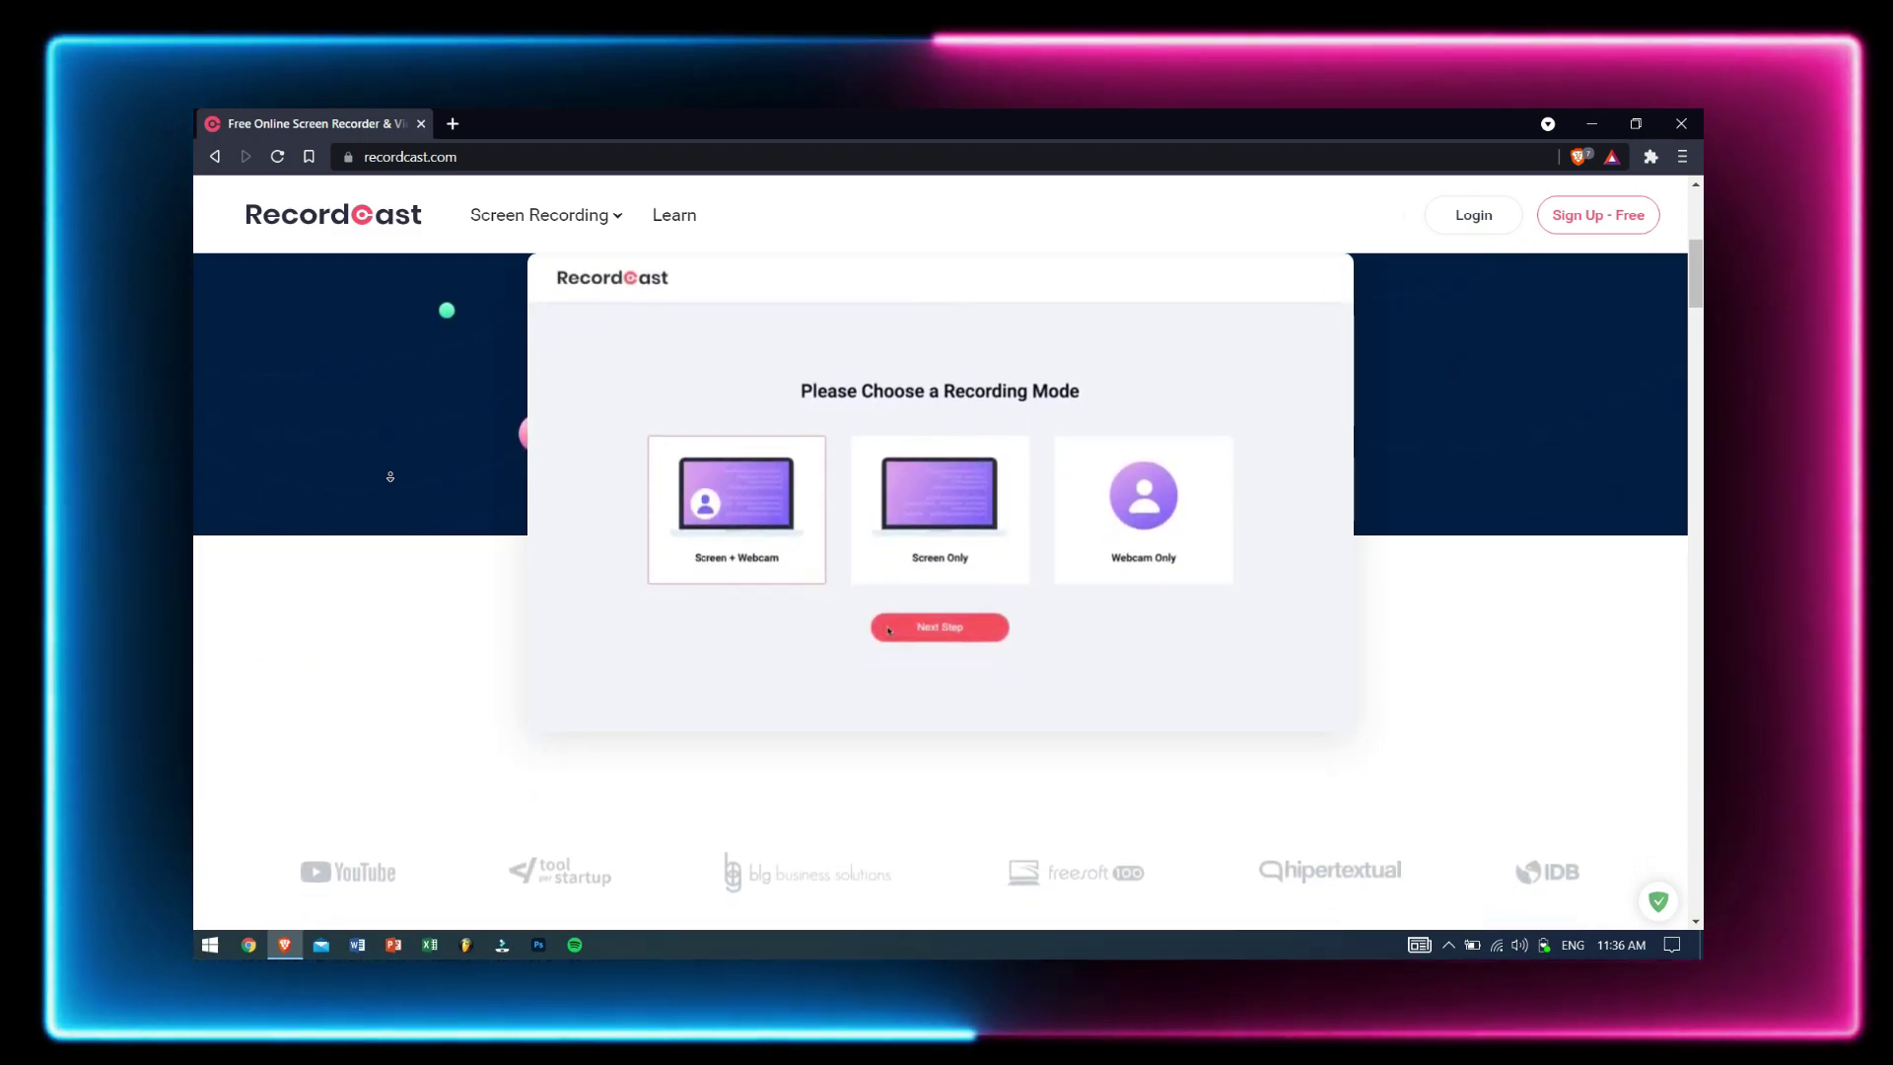
scroll(391, 477, down, 2)
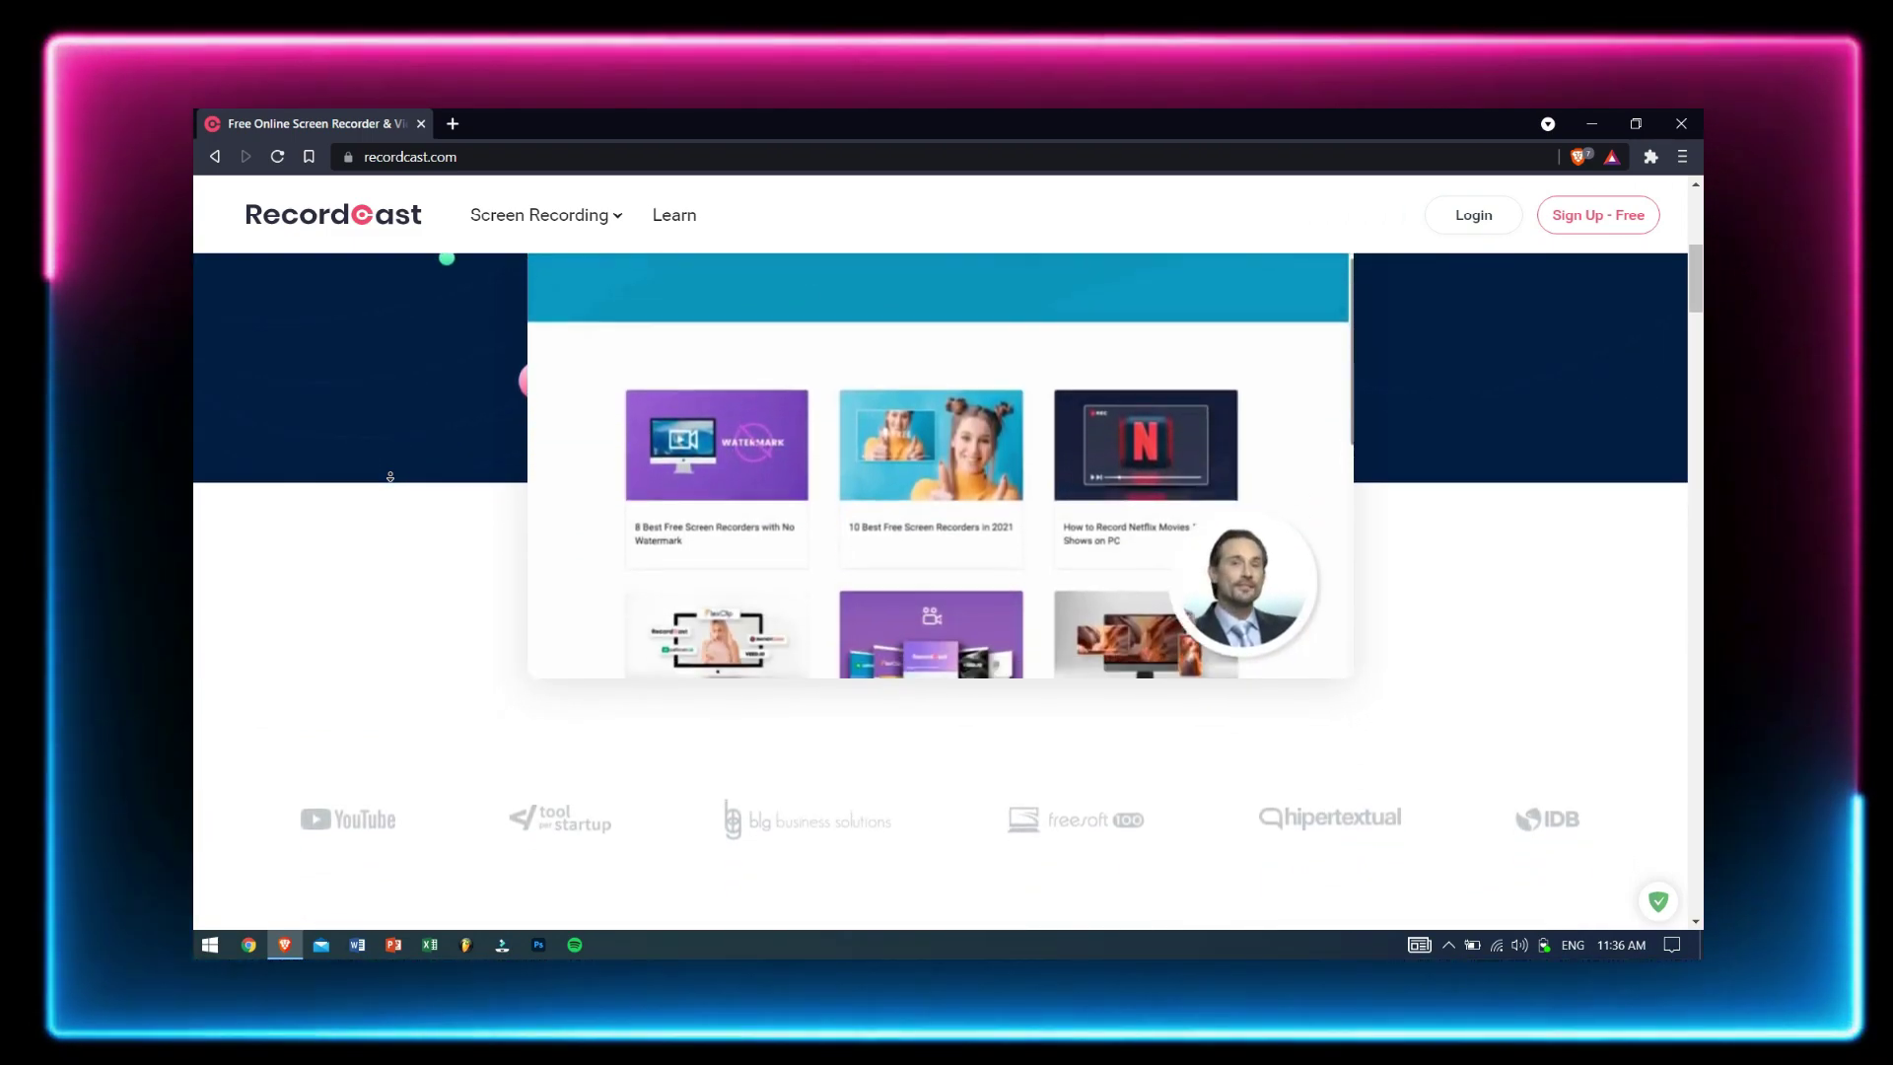
scroll(391, 476, down, 2)
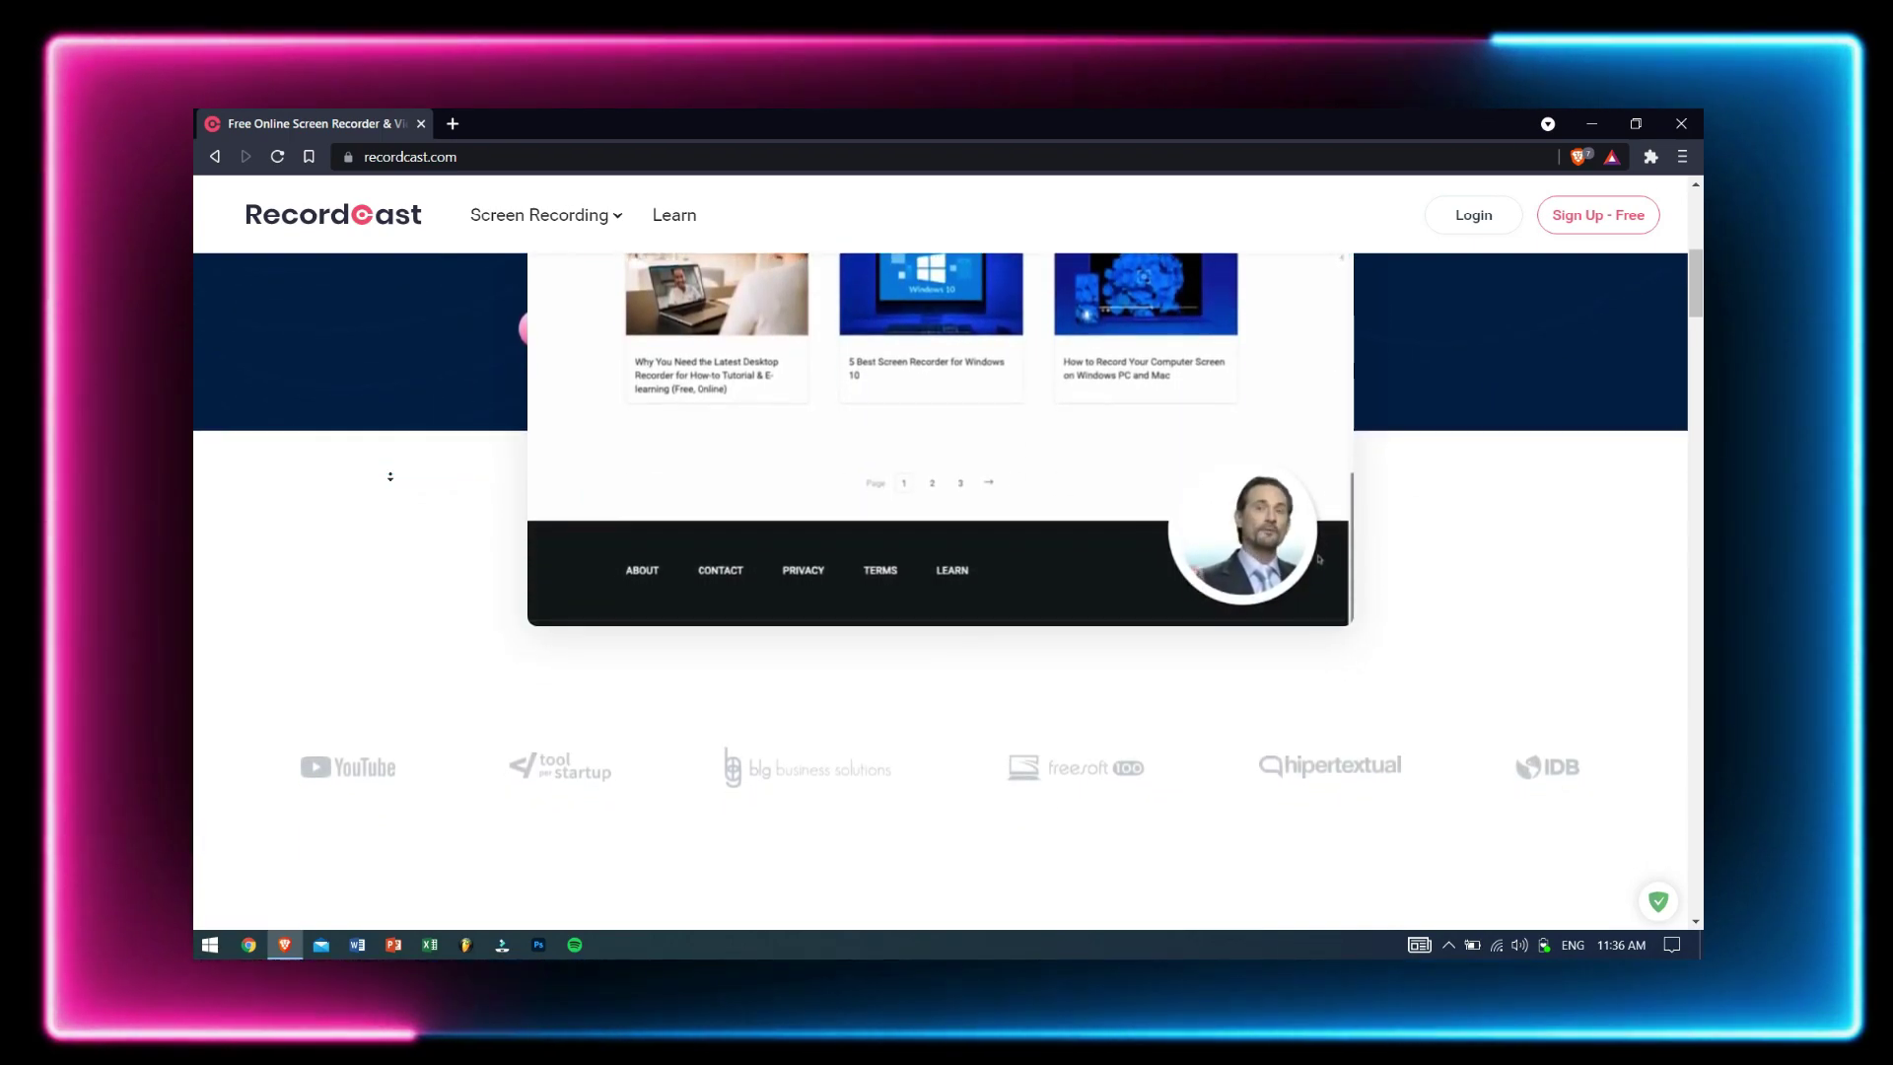
scroll(391, 476, down, 2)
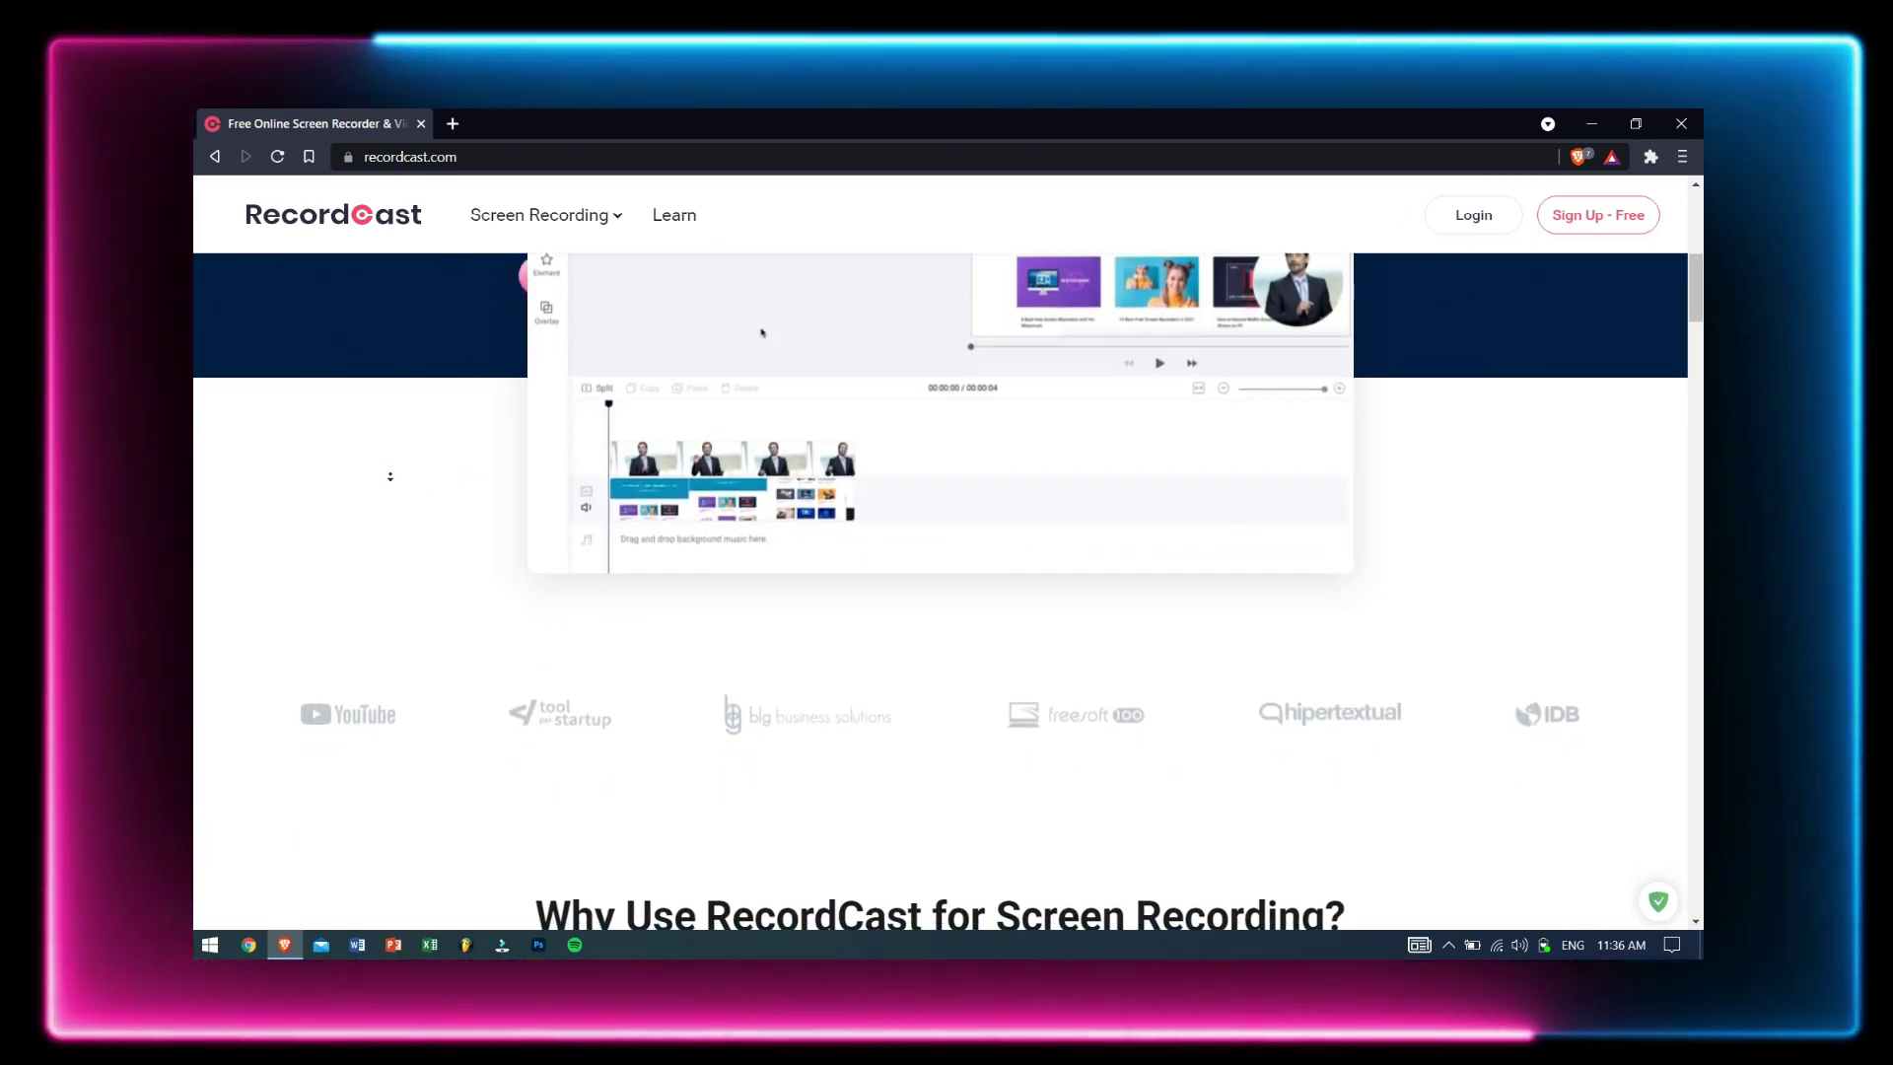
scroll(390, 476, down, 2)
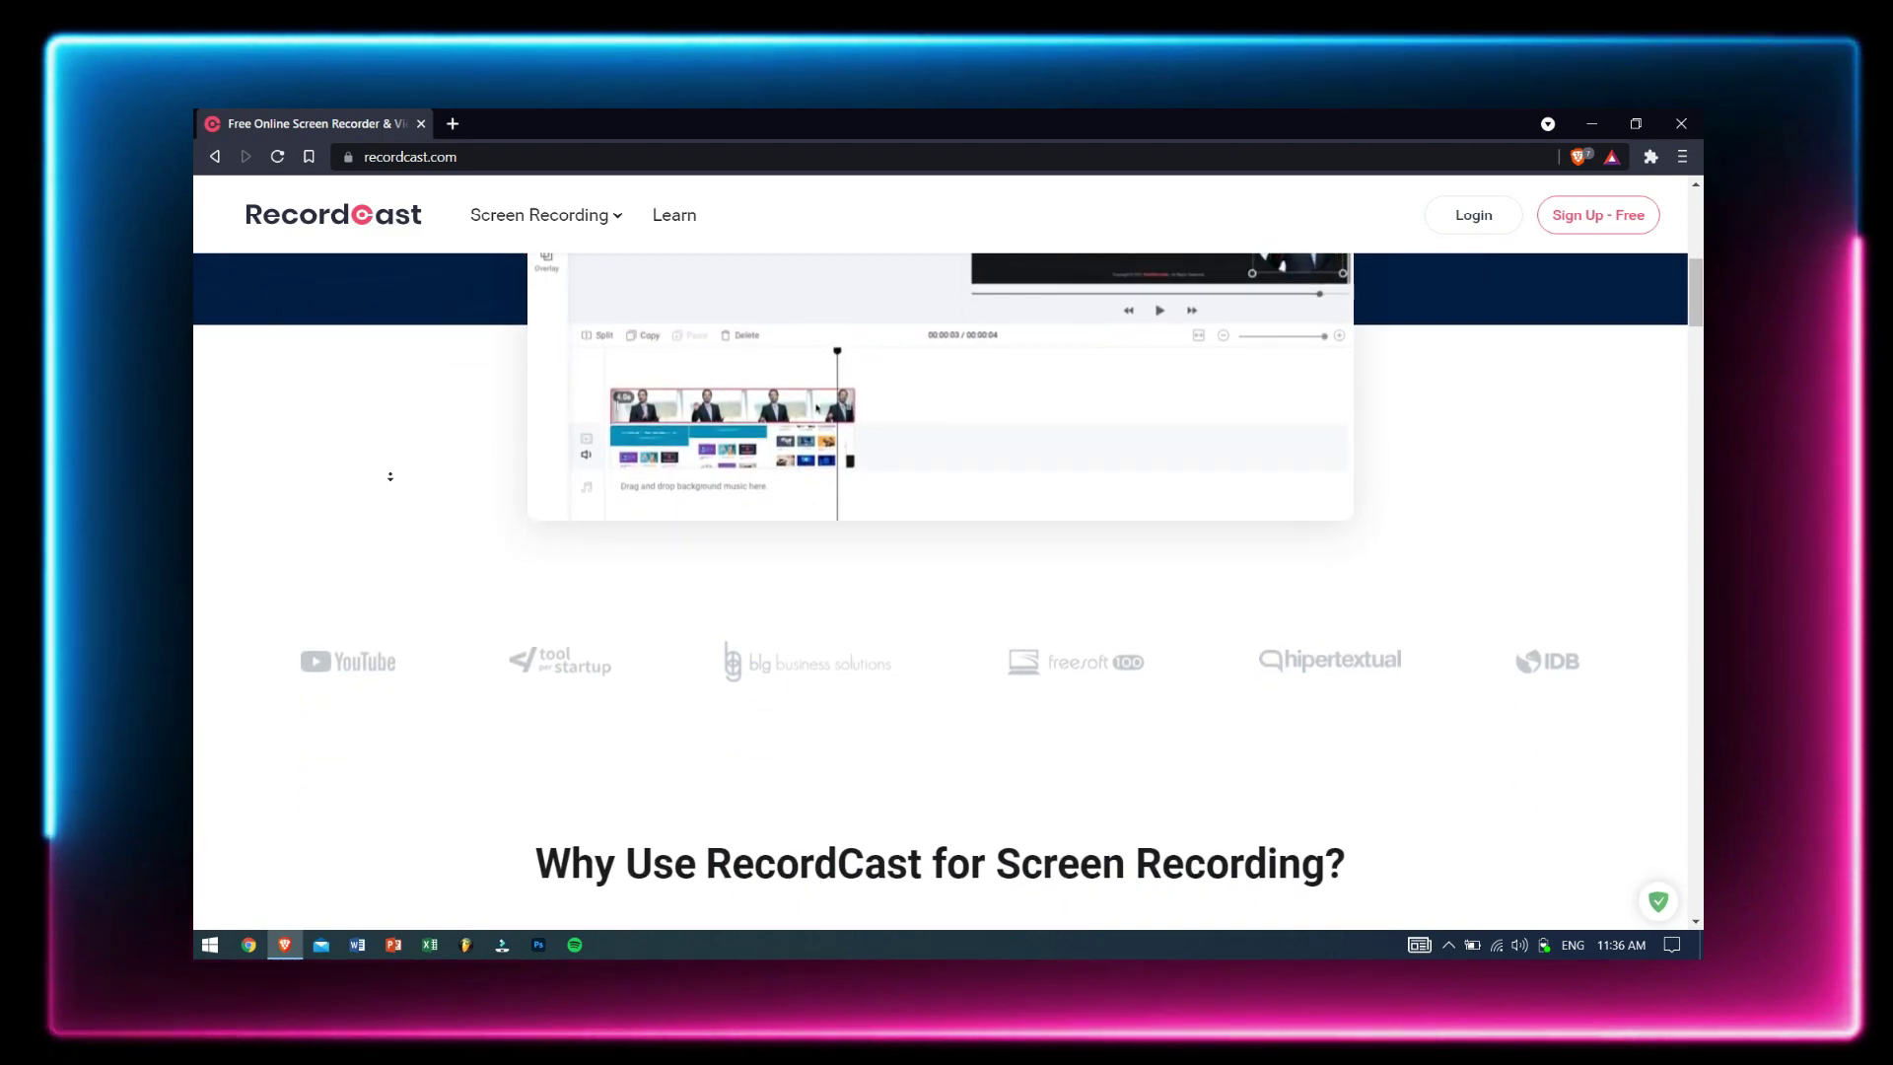
scroll(390, 476, down, 2)
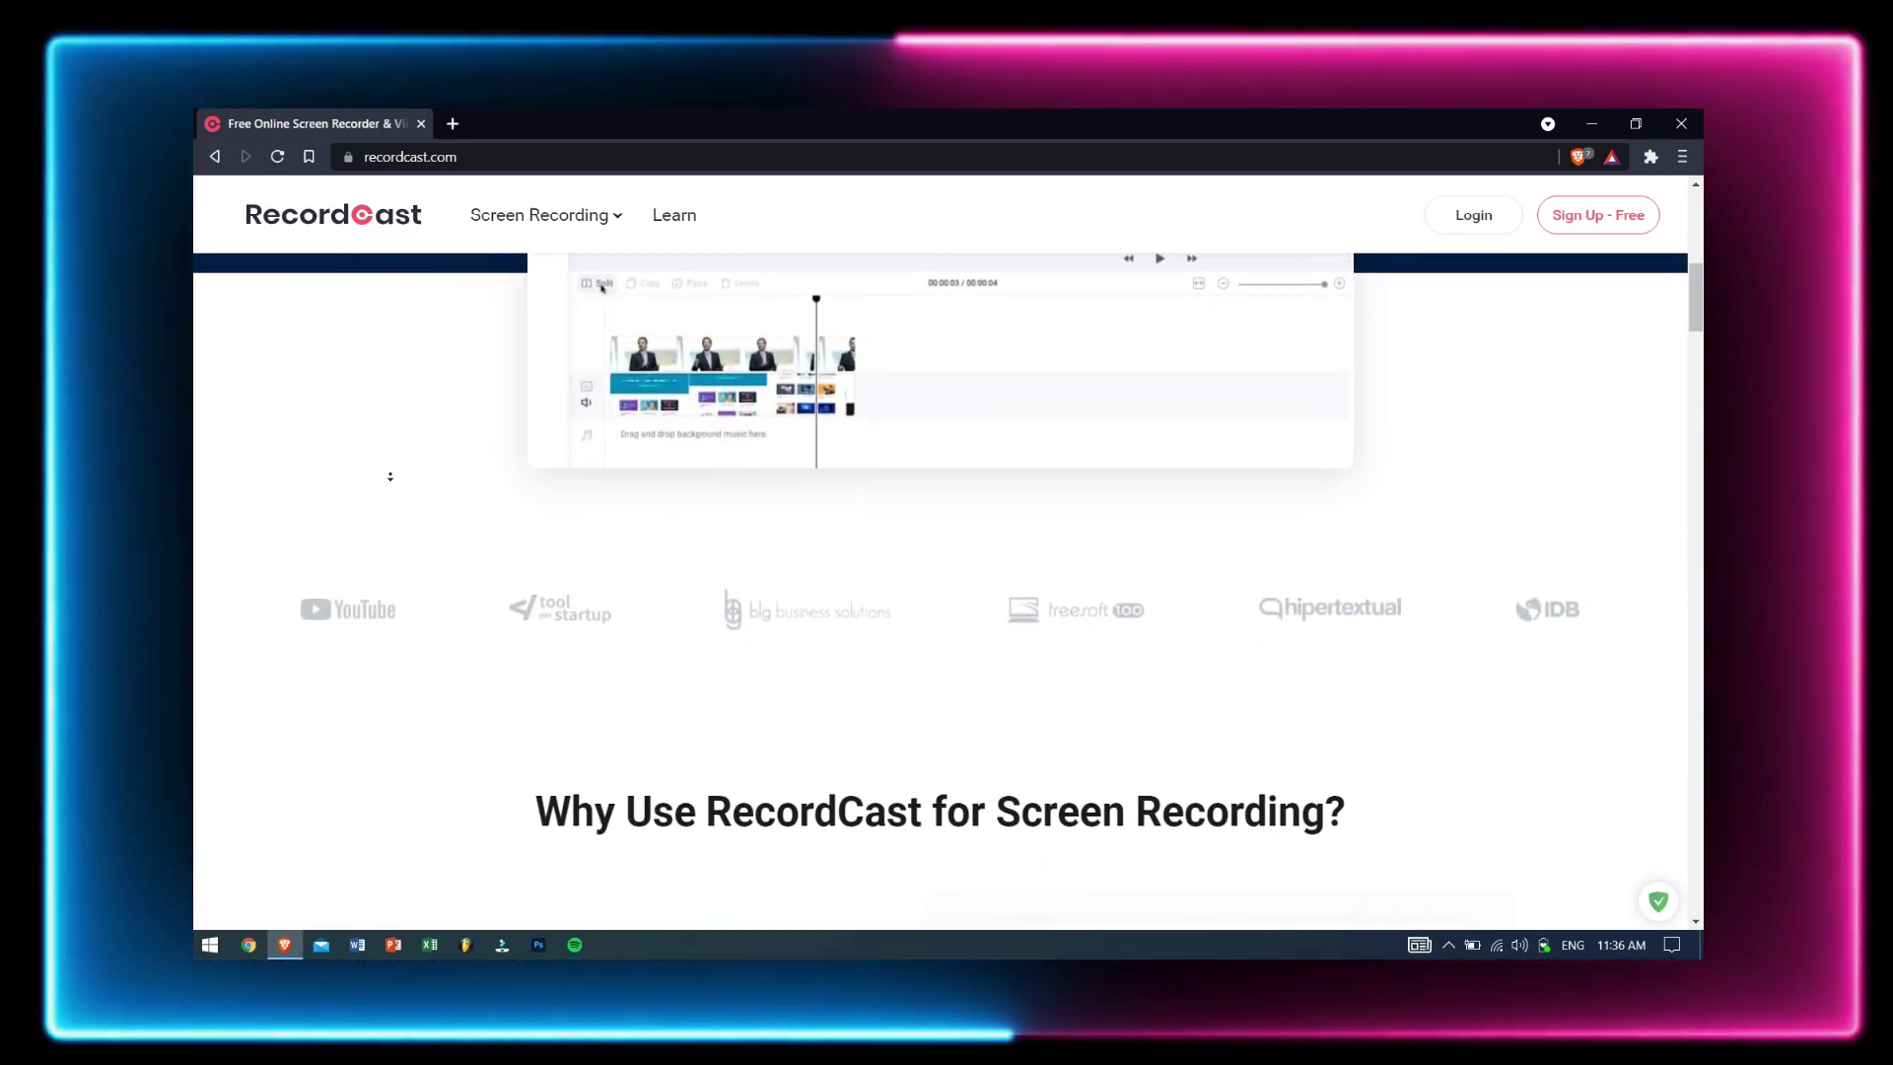
scroll(391, 476, down, 2)
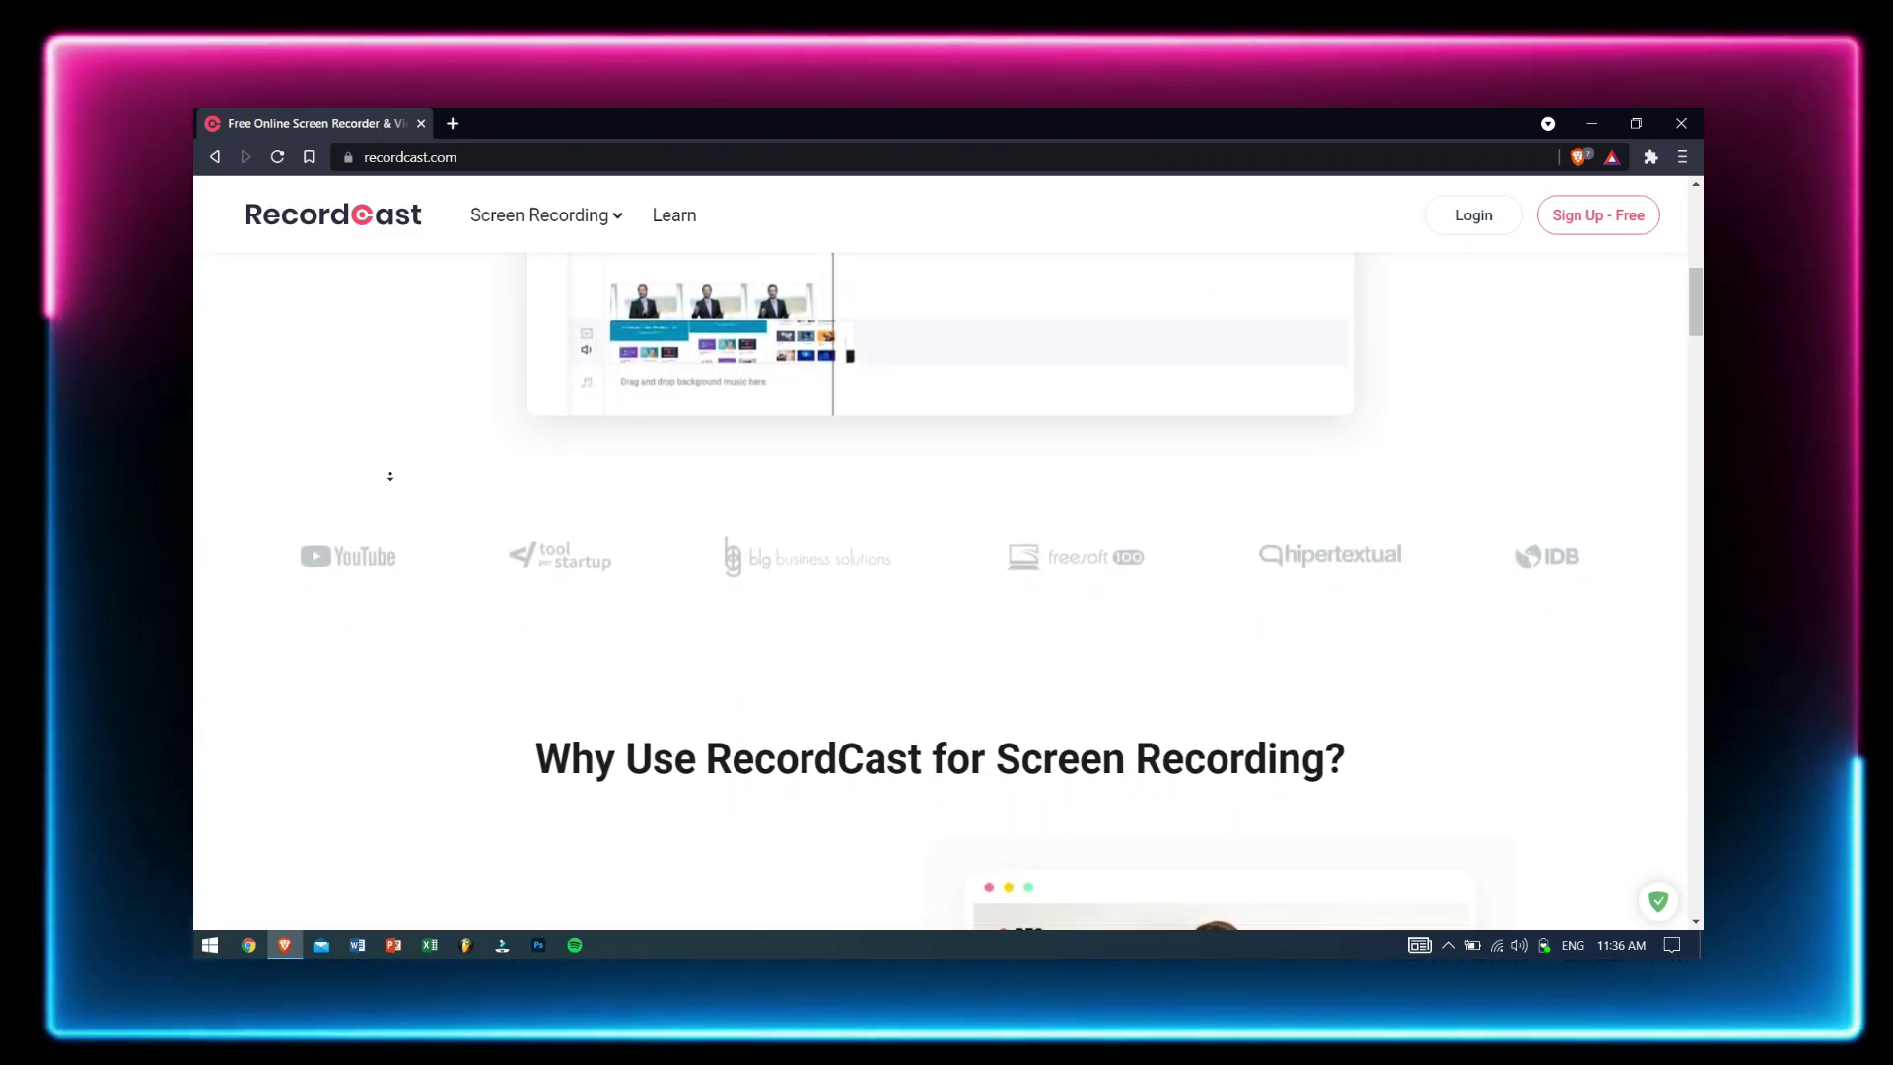
scroll(391, 476, down, 2)
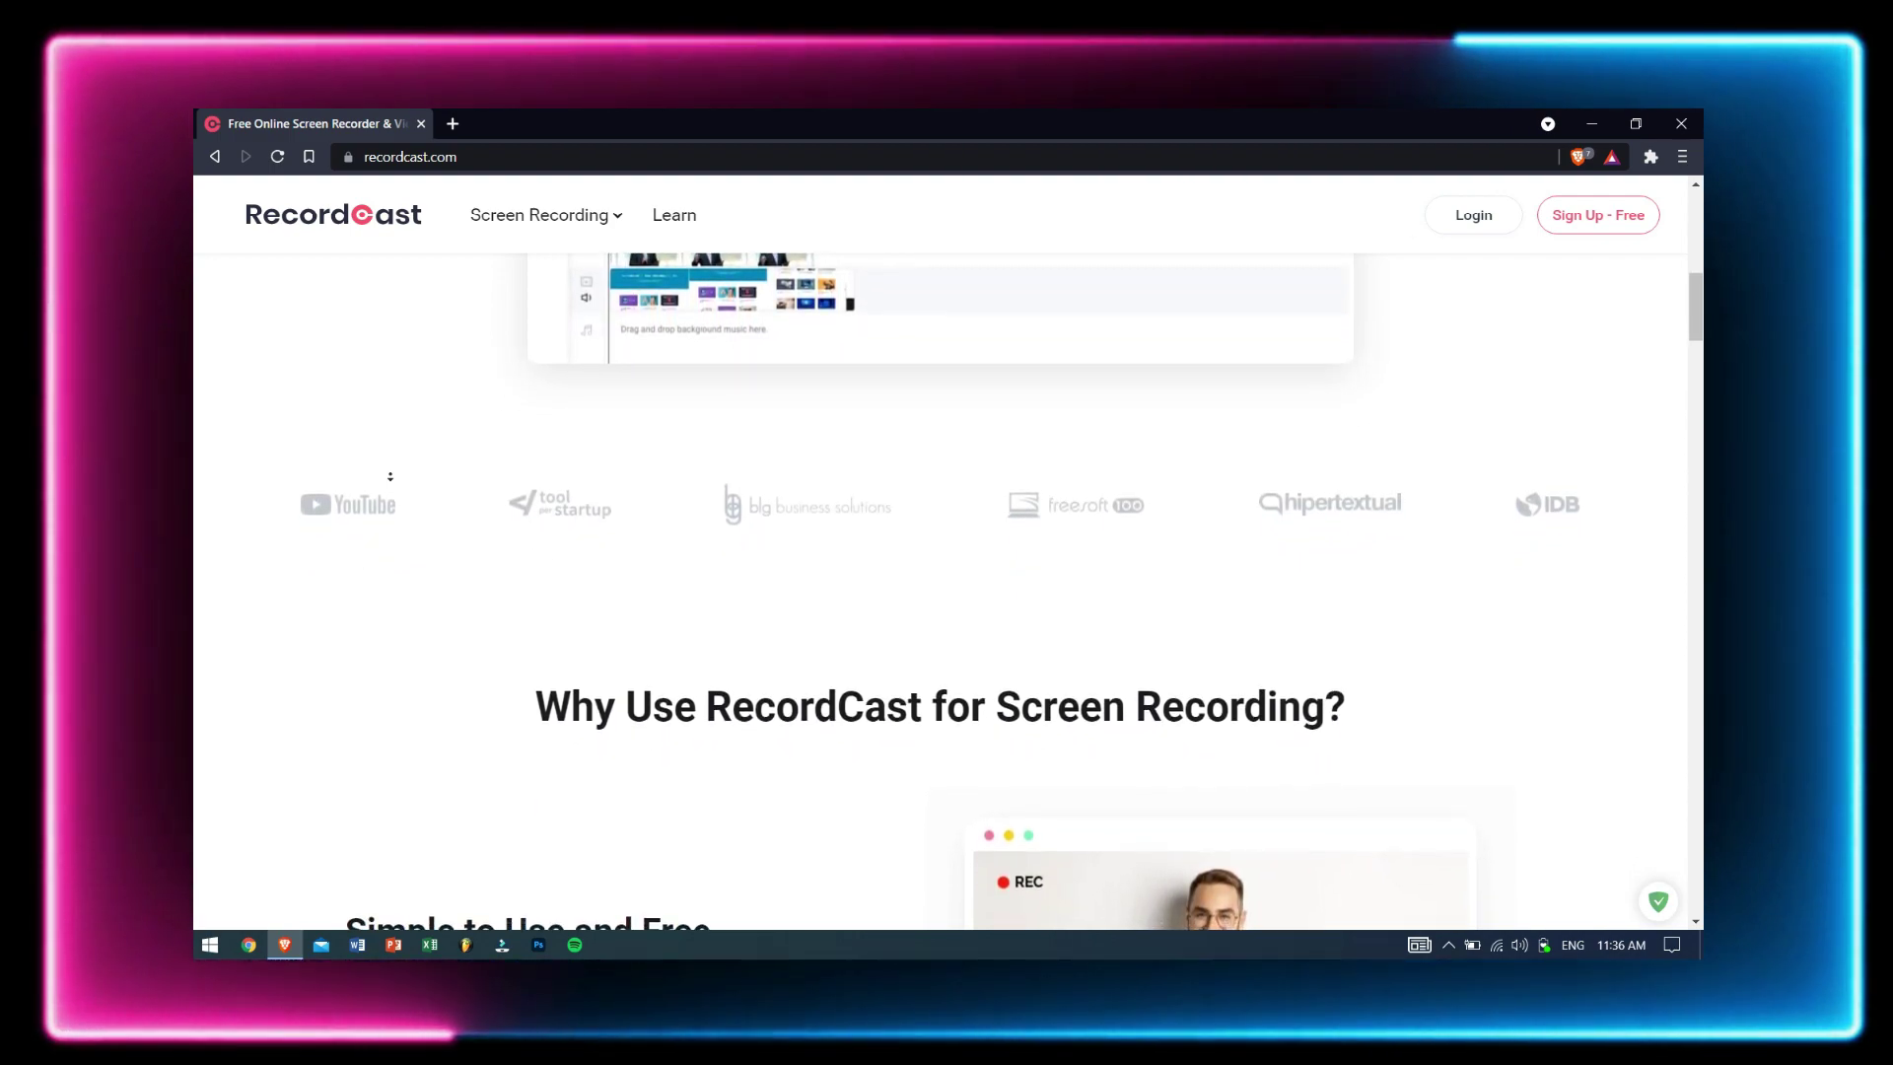
scroll(391, 476, down, 2)
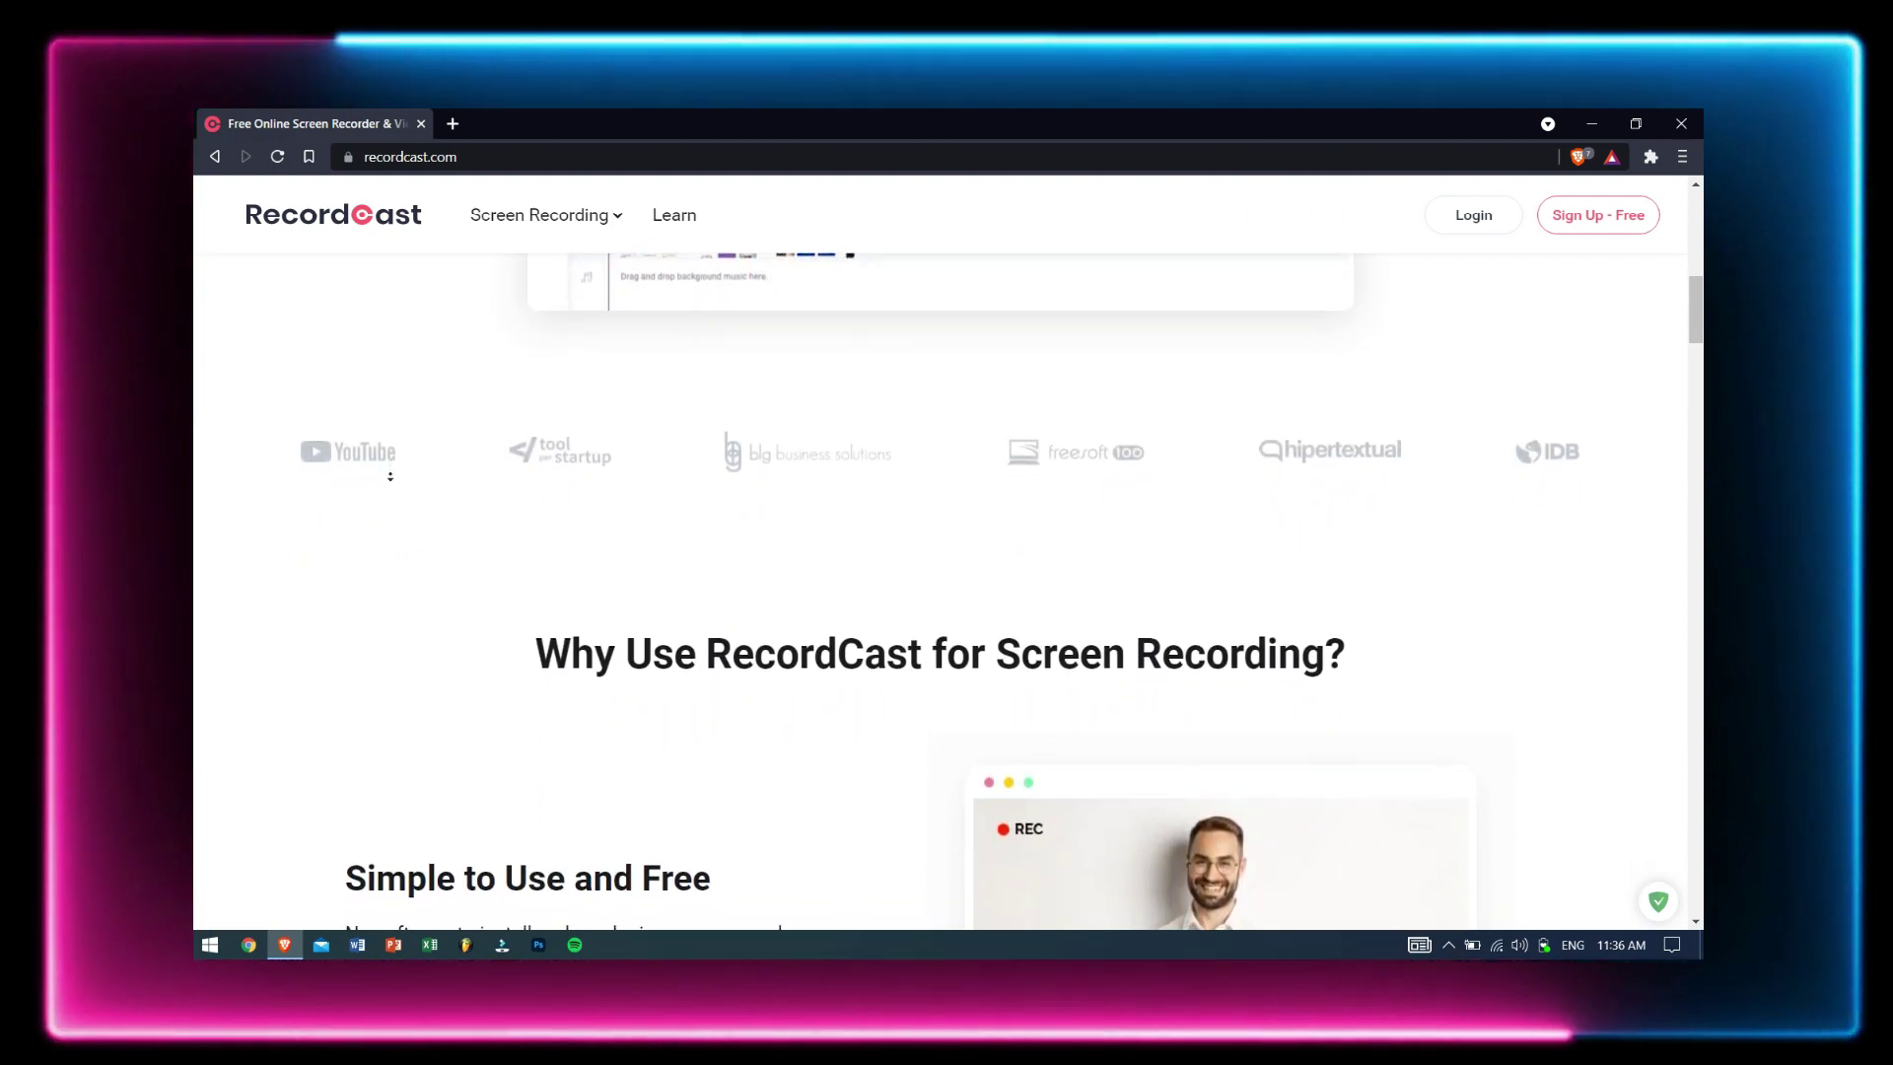
scroll(391, 476, down, 2)
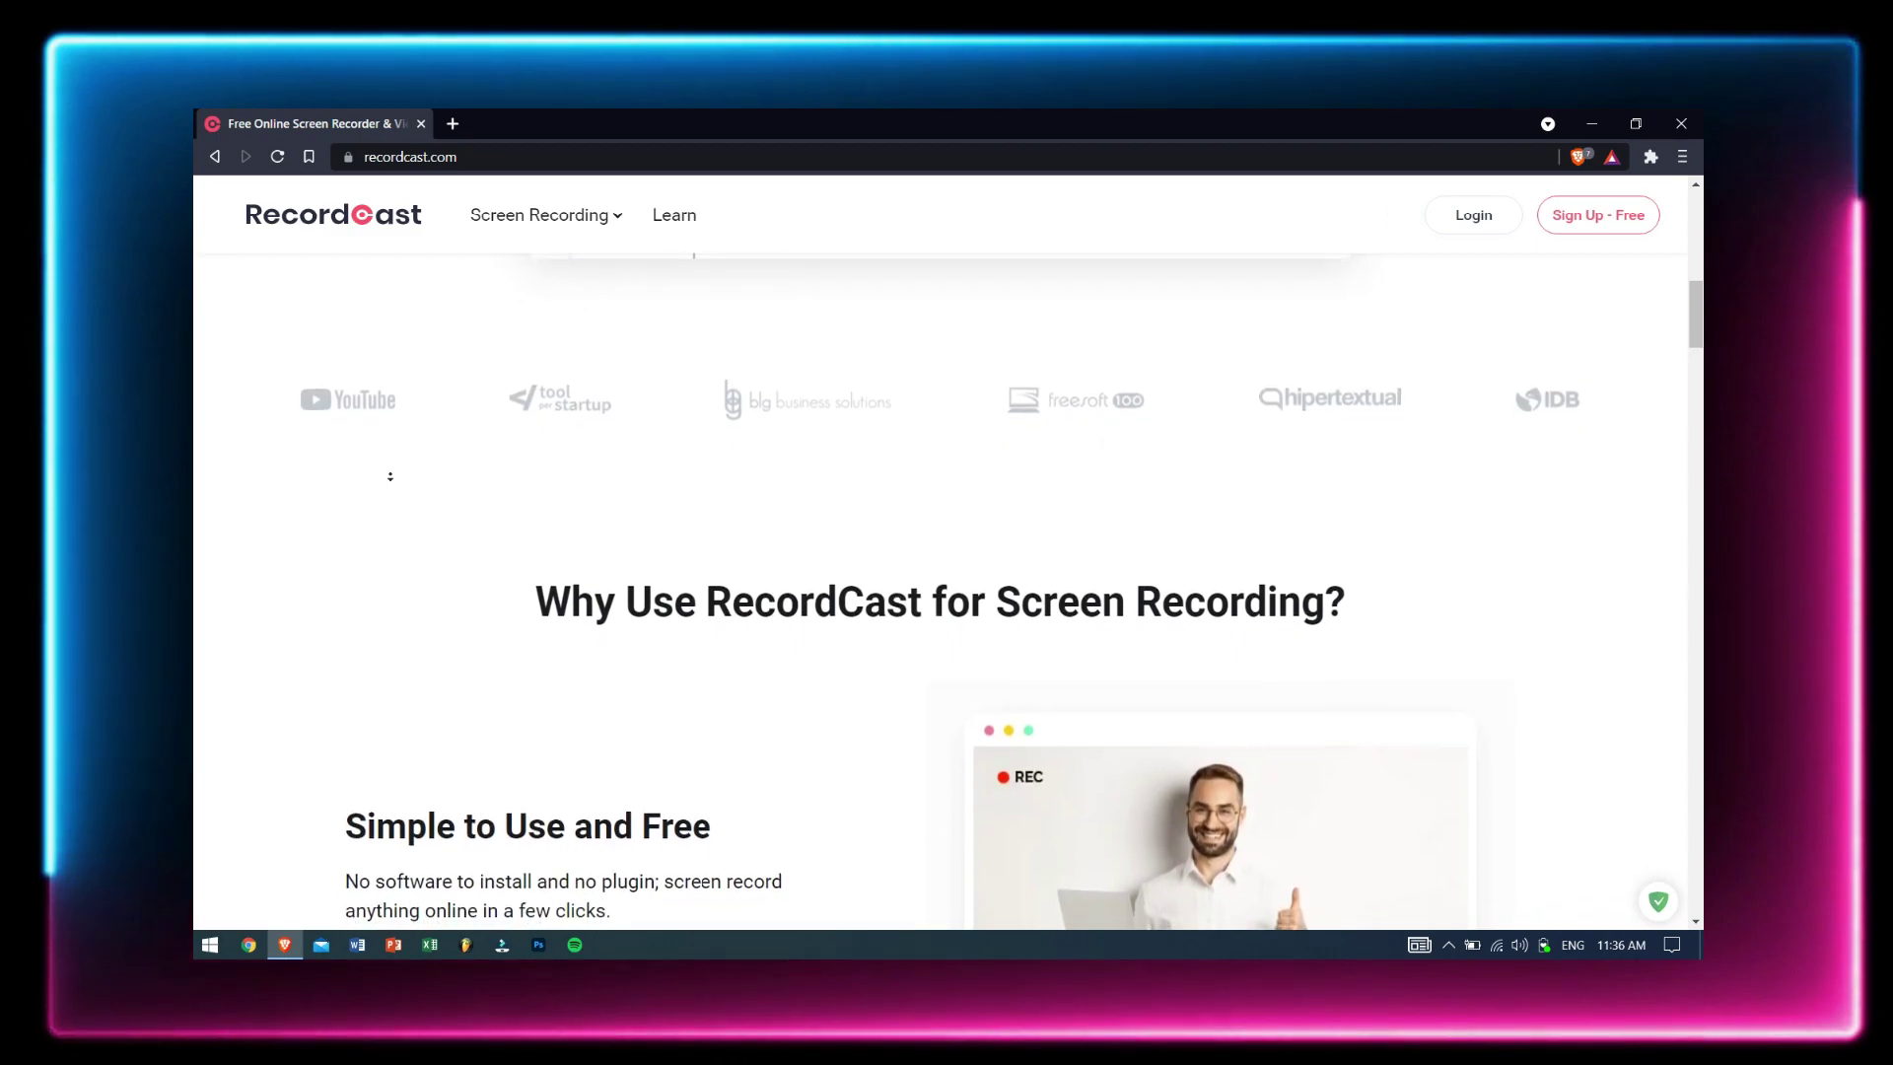
scroll(390, 476, down, 1)
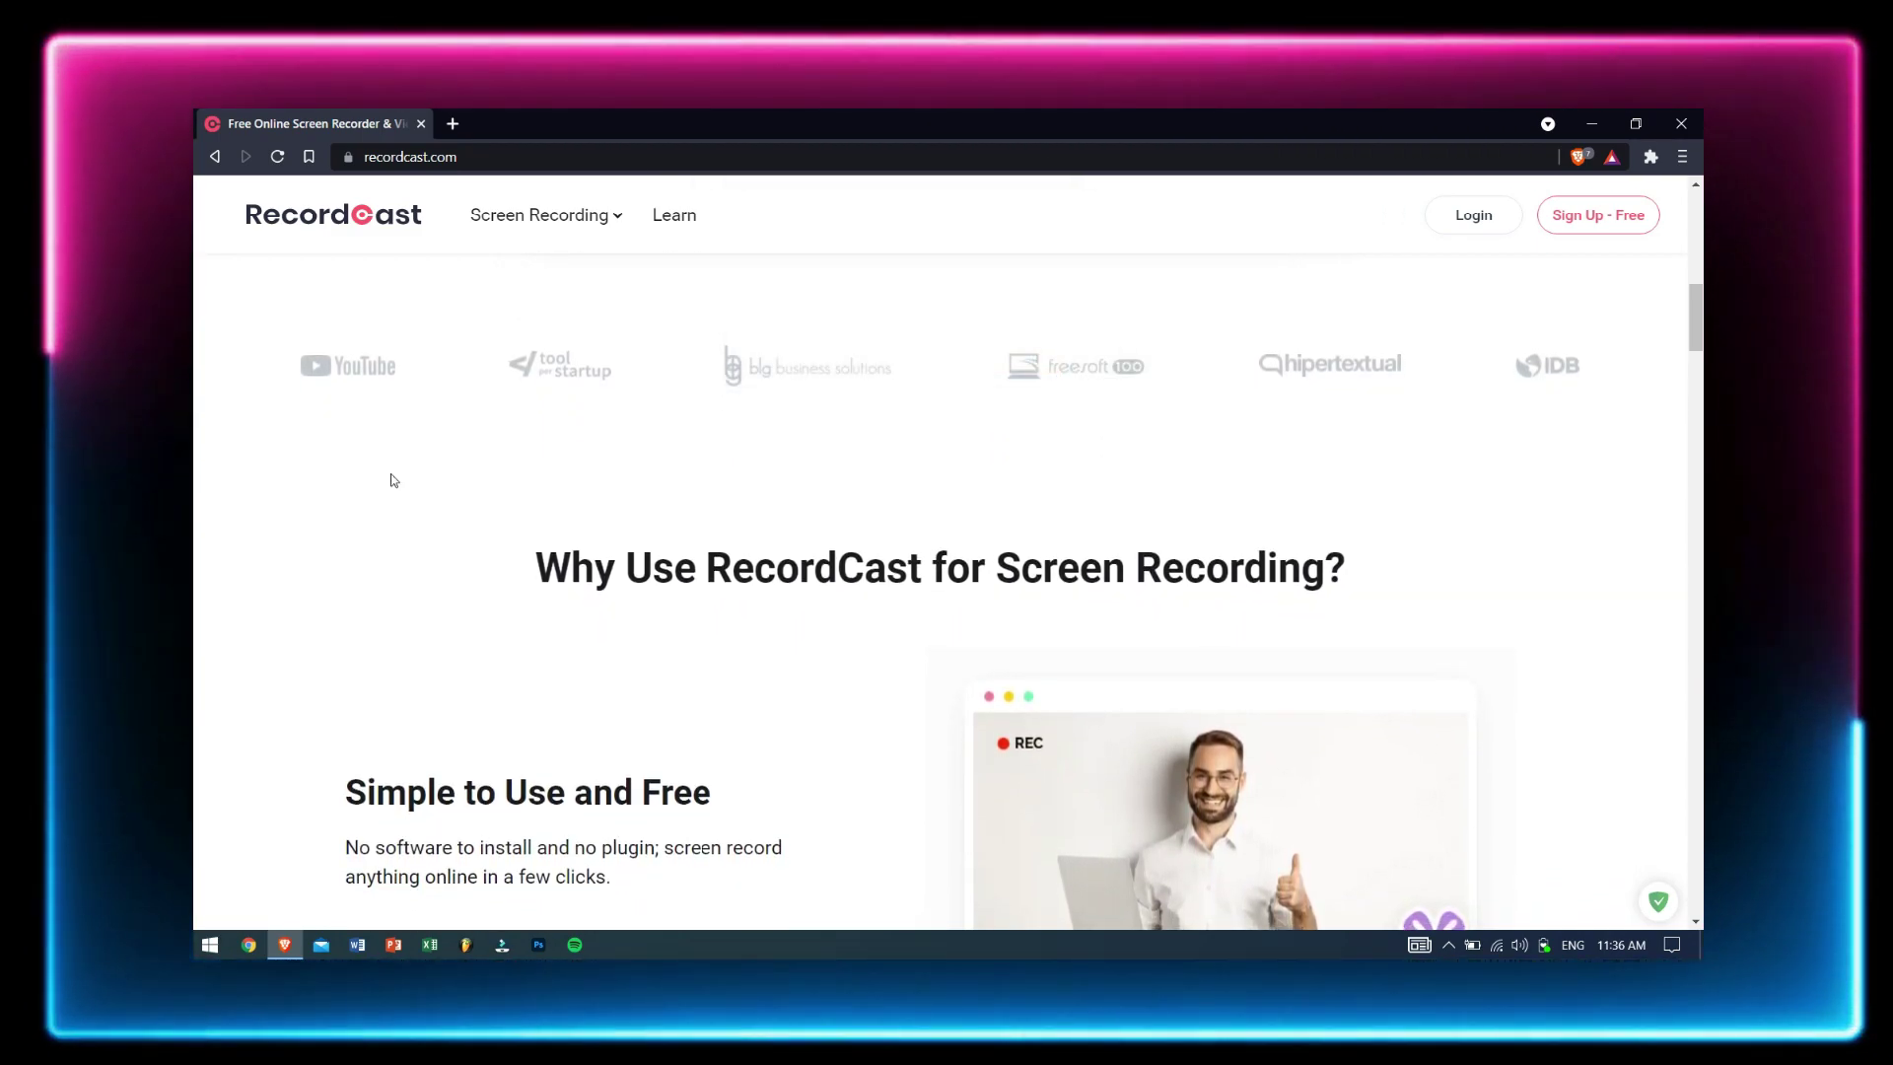
middle_click(387, 486)
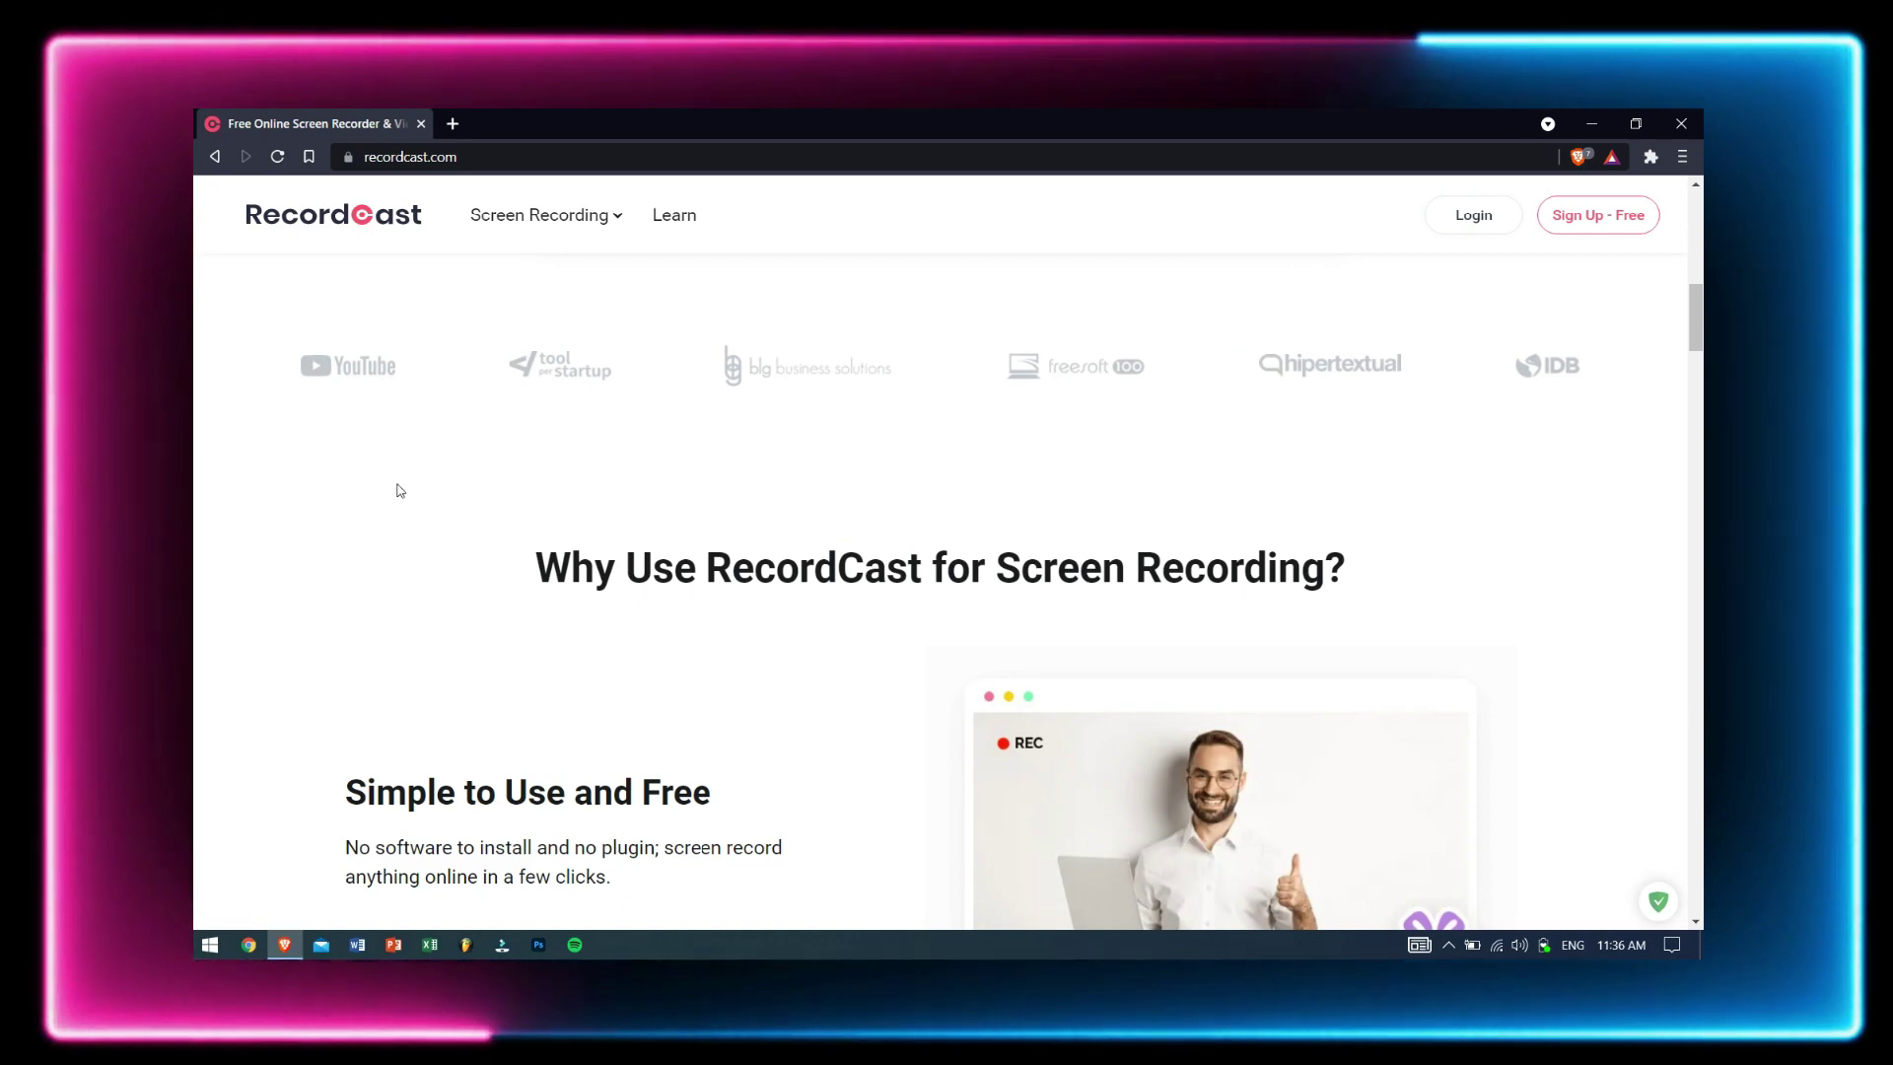
scroll(401, 490, down, 3)
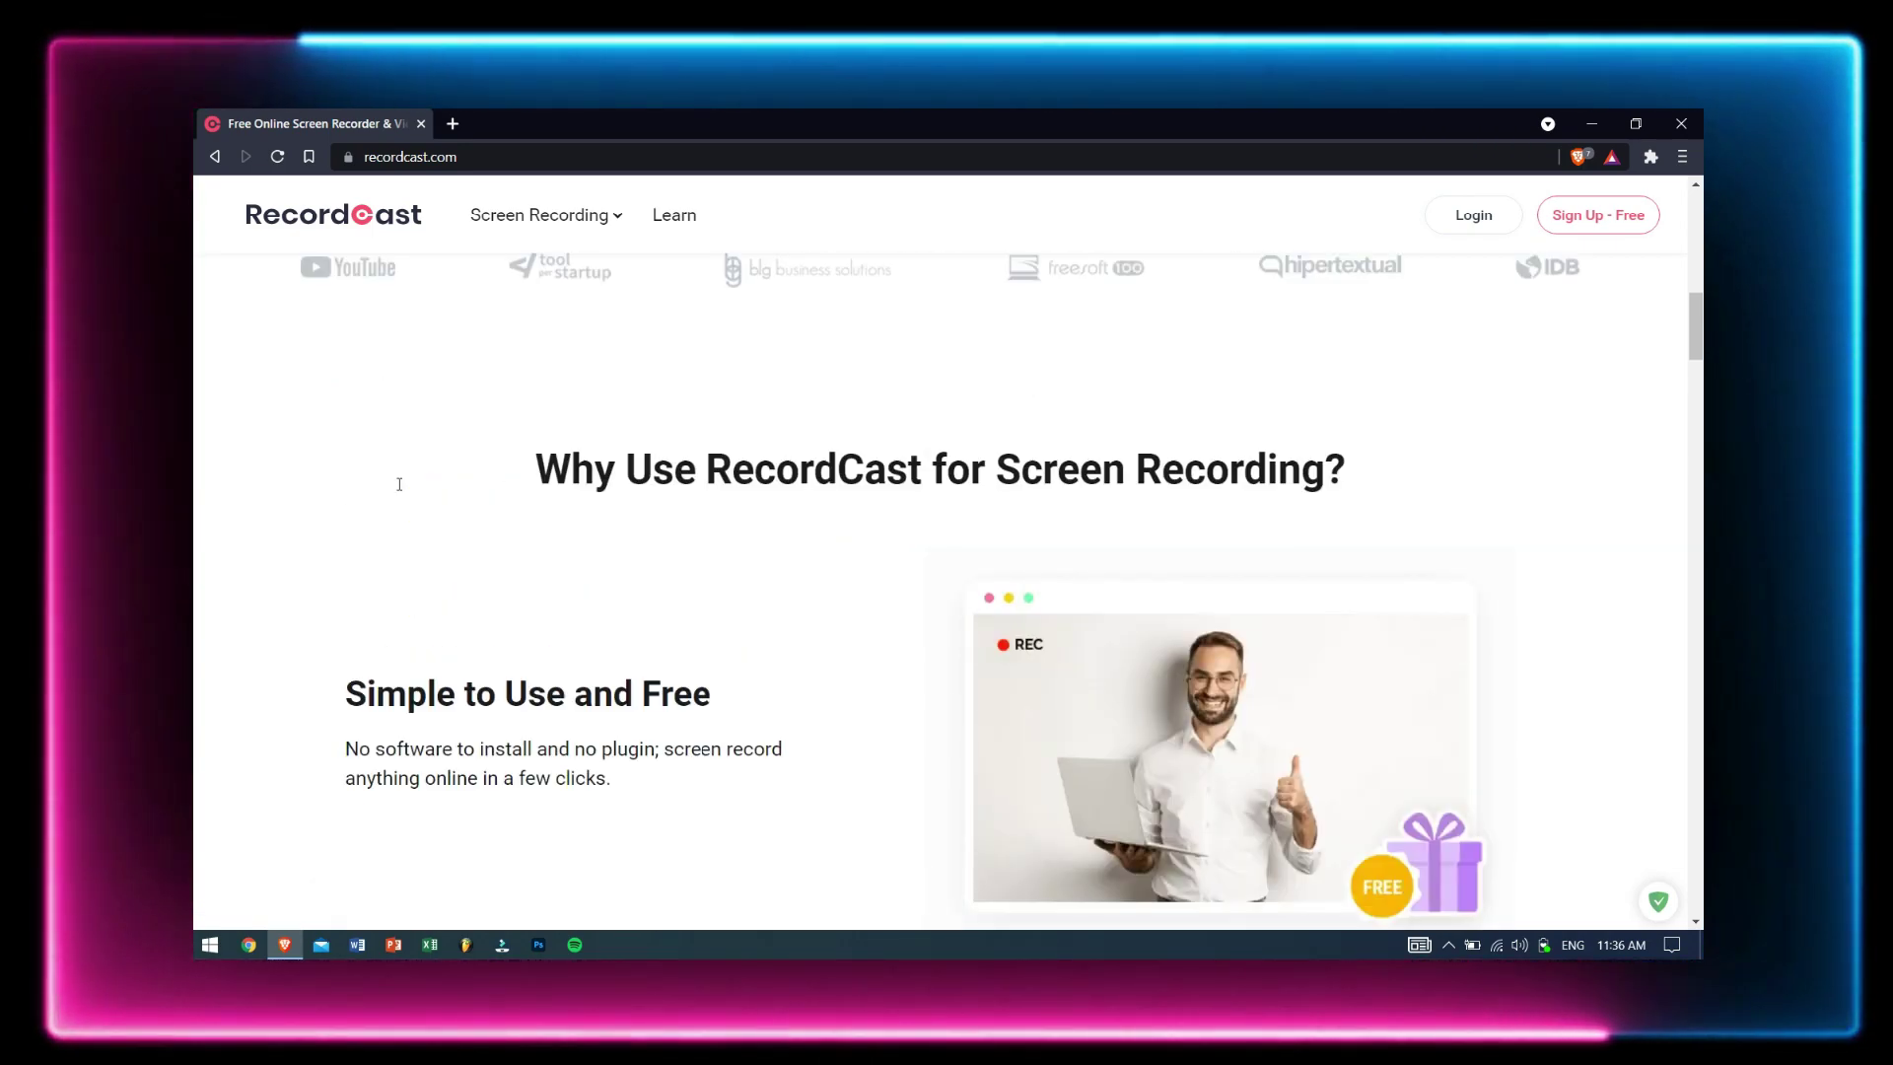
scroll(400, 488, down, 2)
scroll(399, 488, down, 2)
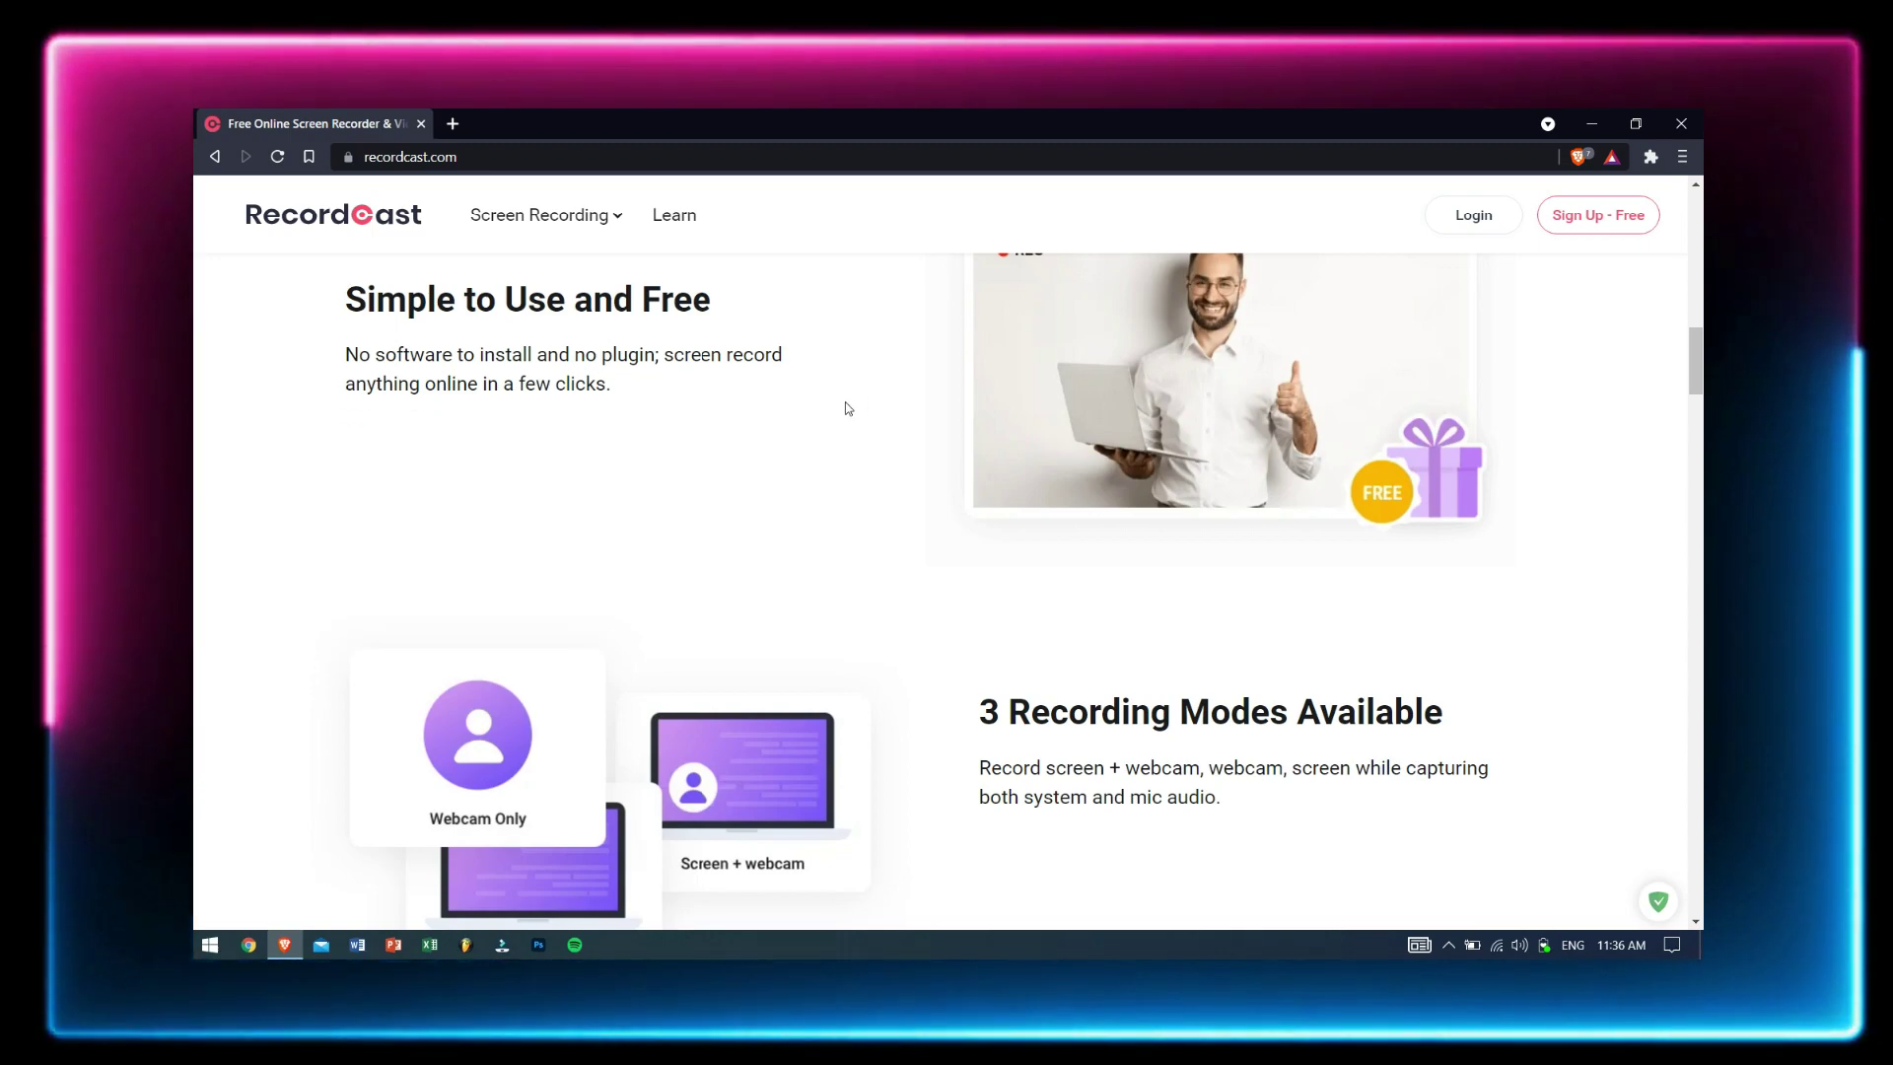
Dismiss the Sign Up - Free form and open Login to sign in with Google
click(1597, 217)
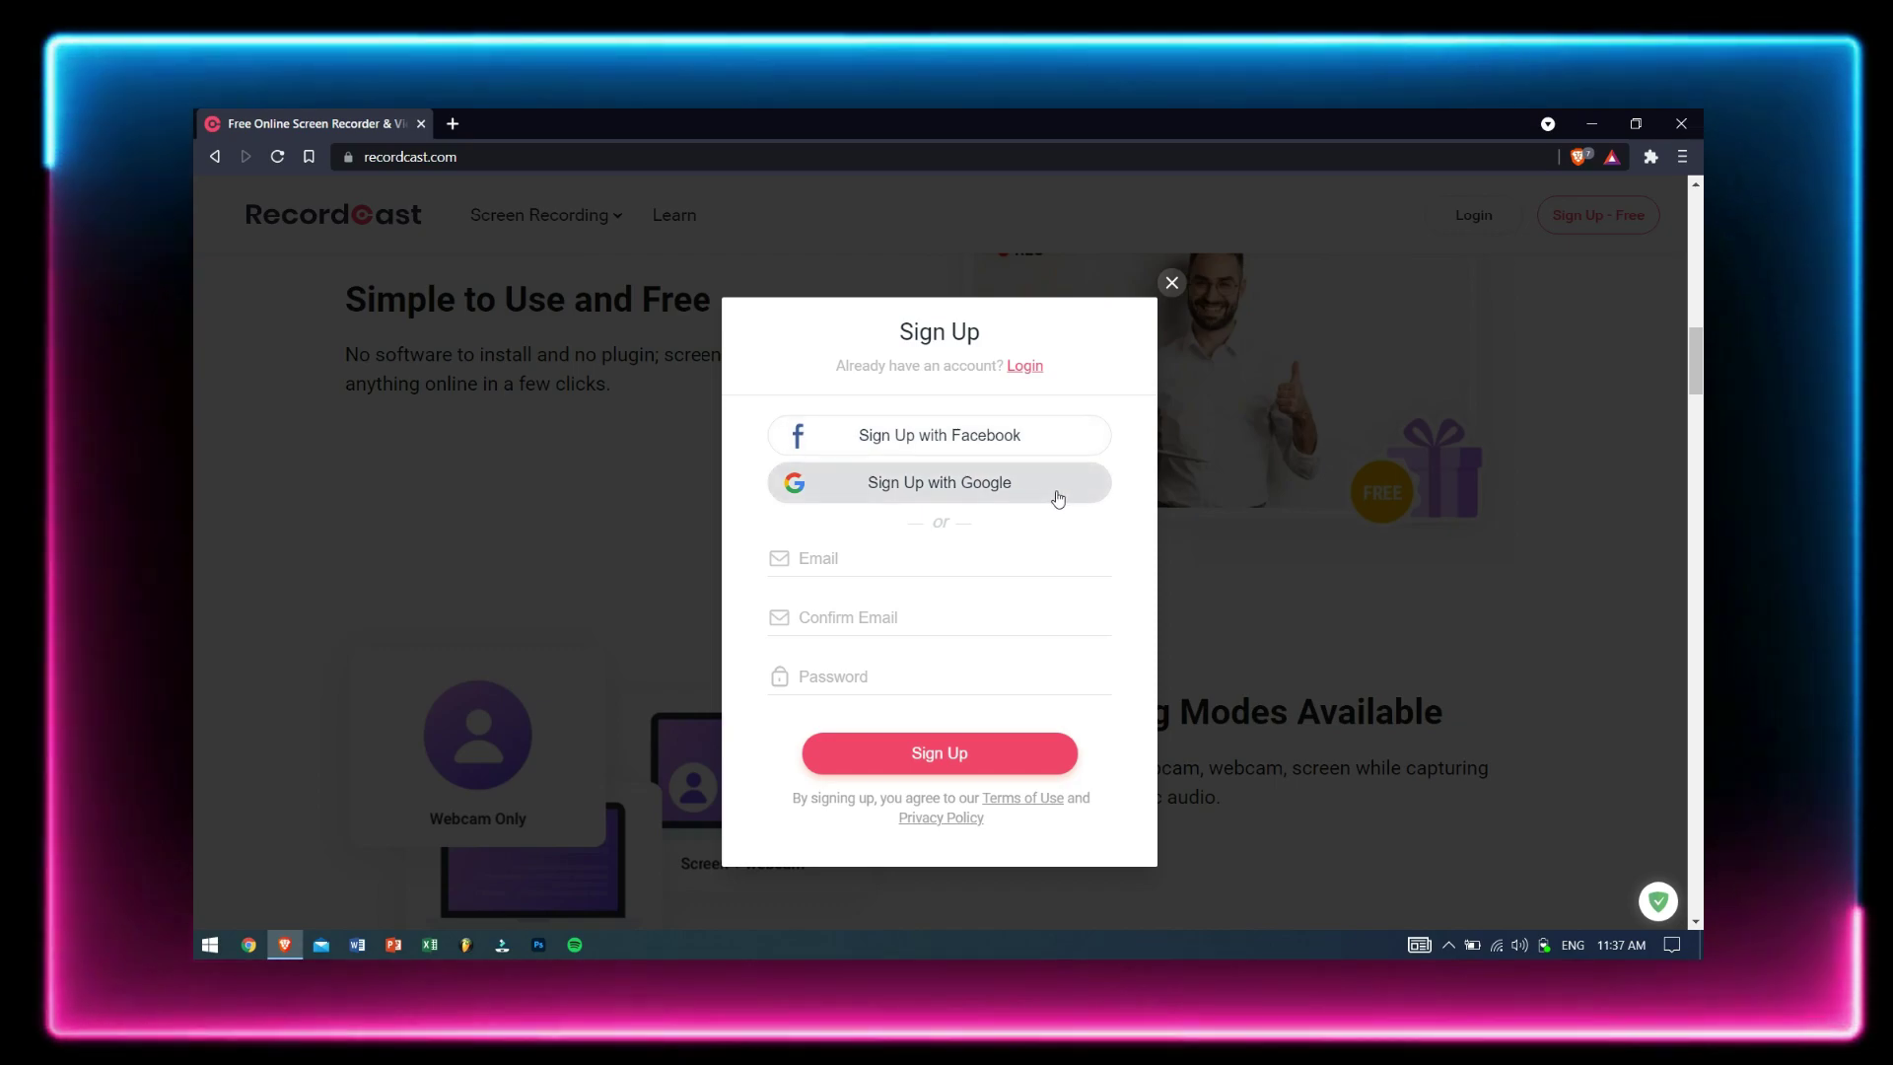
click(1170, 285)
click(1465, 227)
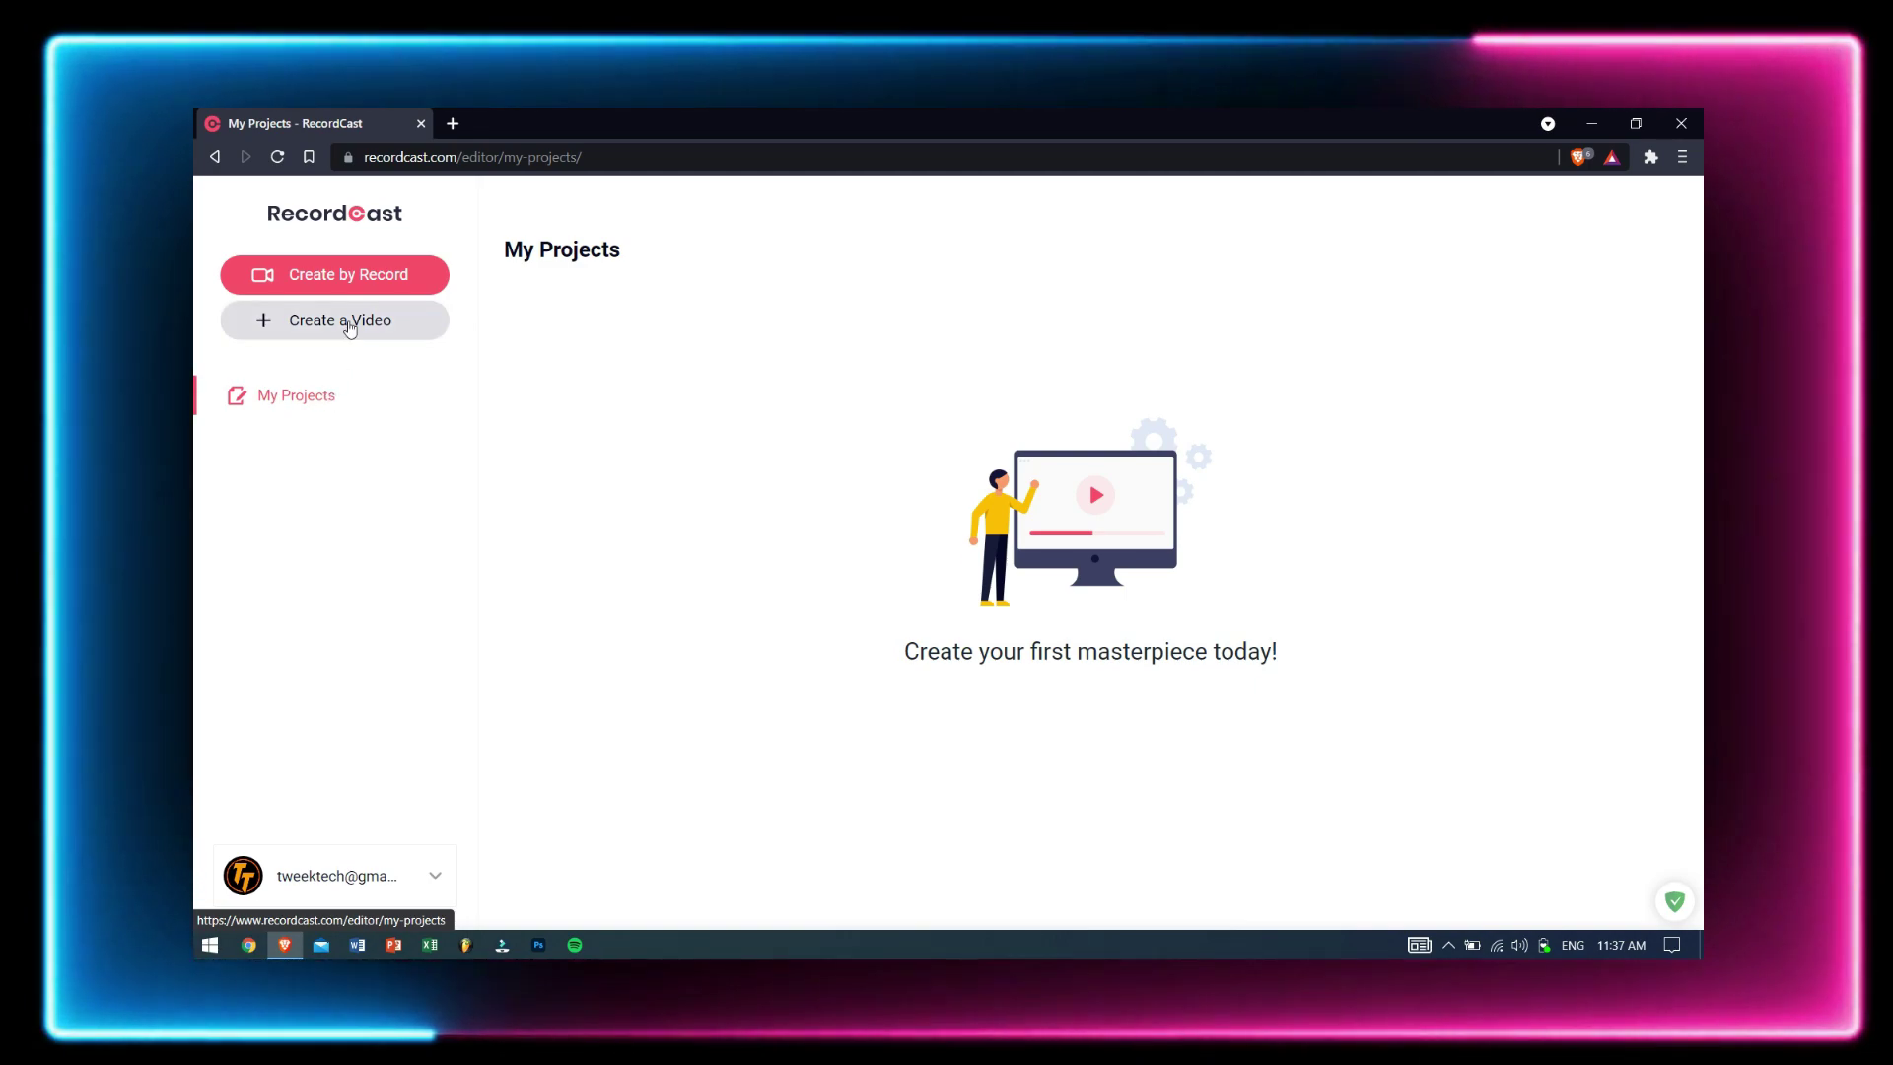
Start a Create by Record project with the Screen Only recording mode
click(375, 282)
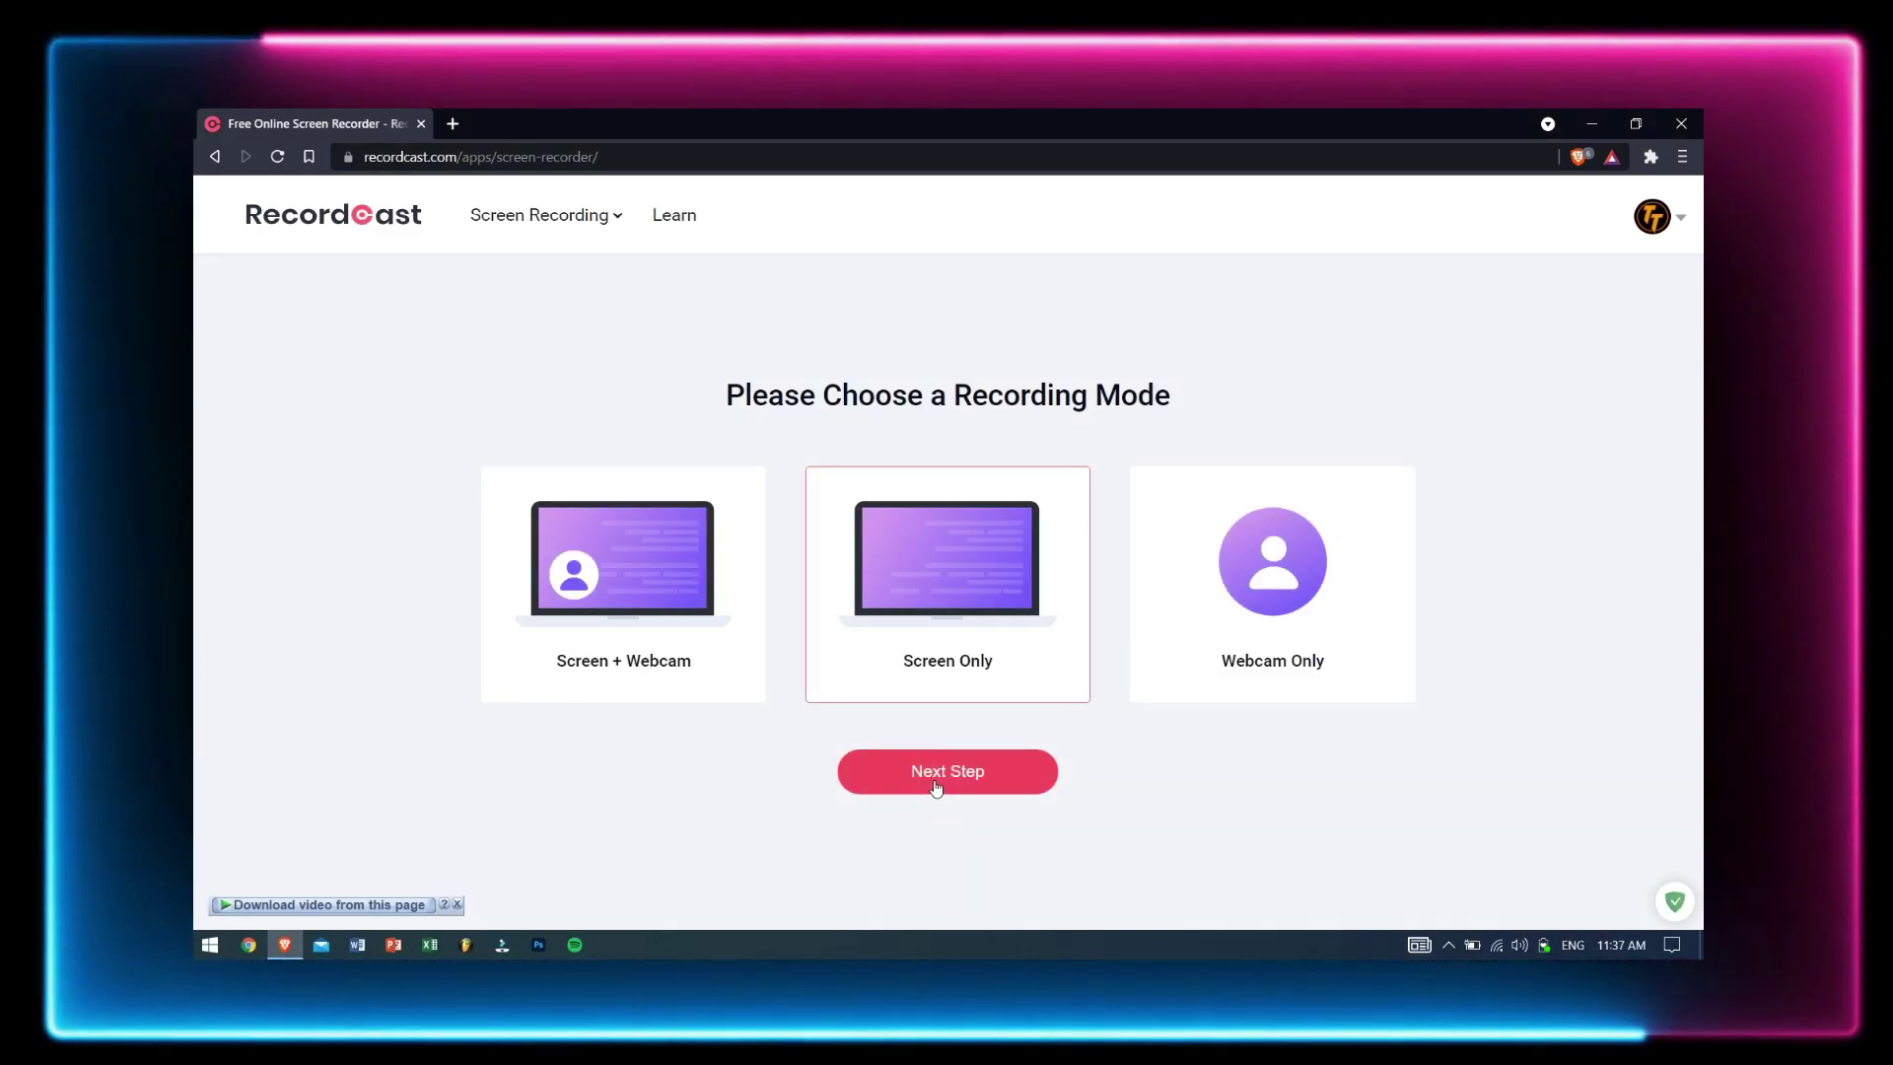
Allow microphone access, choose System audio only, and start the recording
click(935, 784)
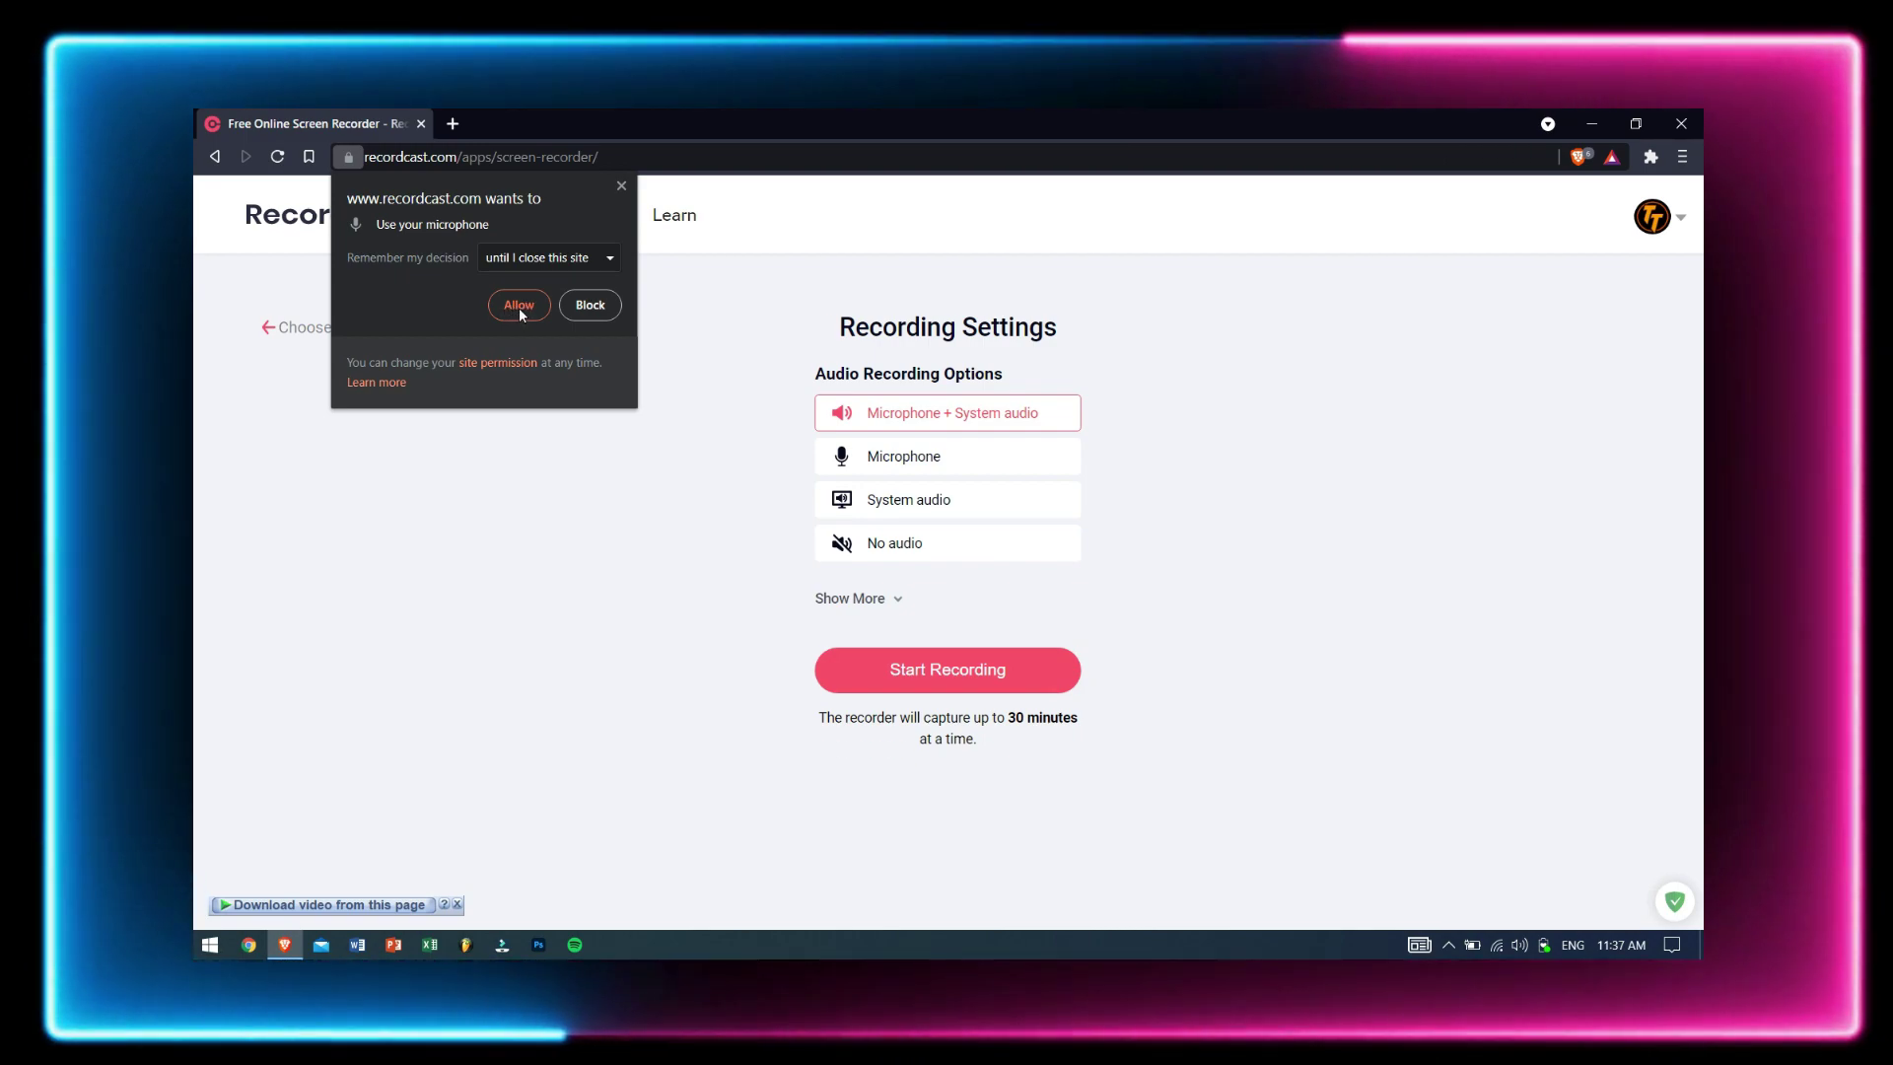
click(520, 308)
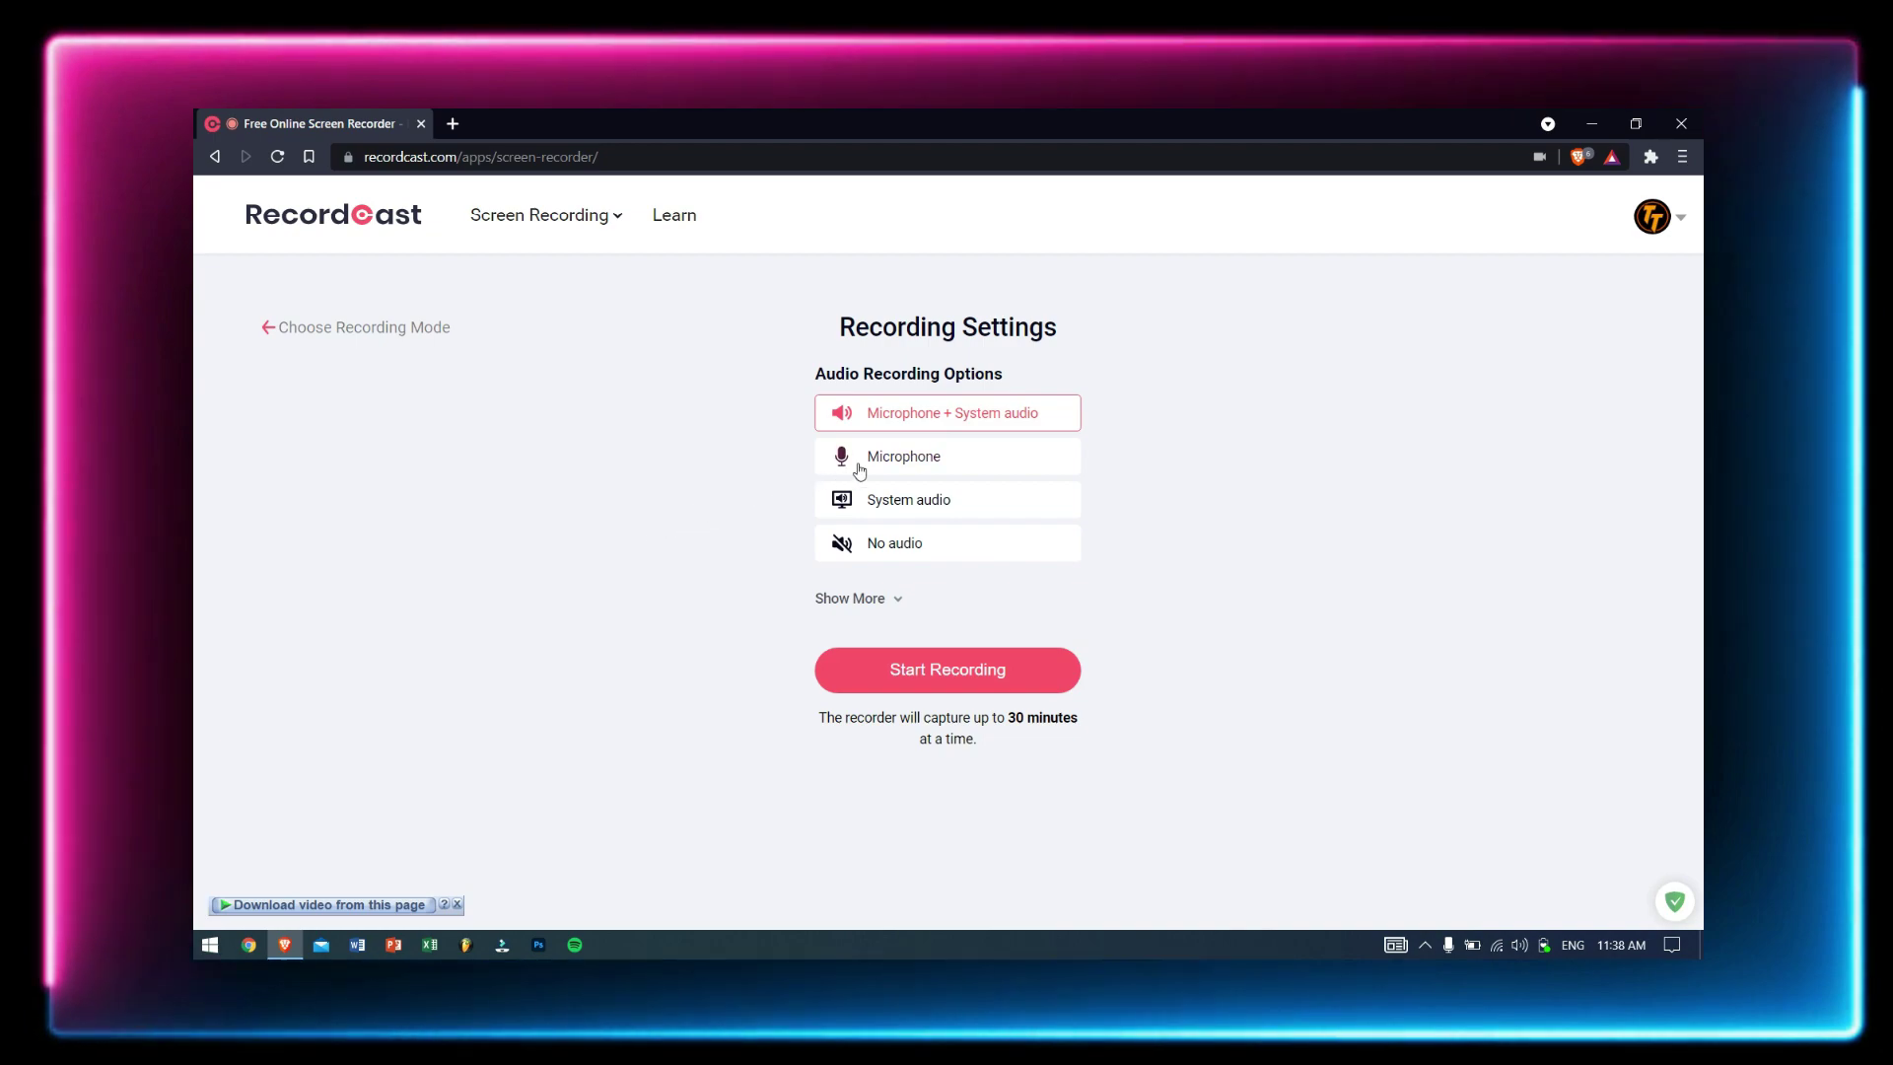
click(937, 503)
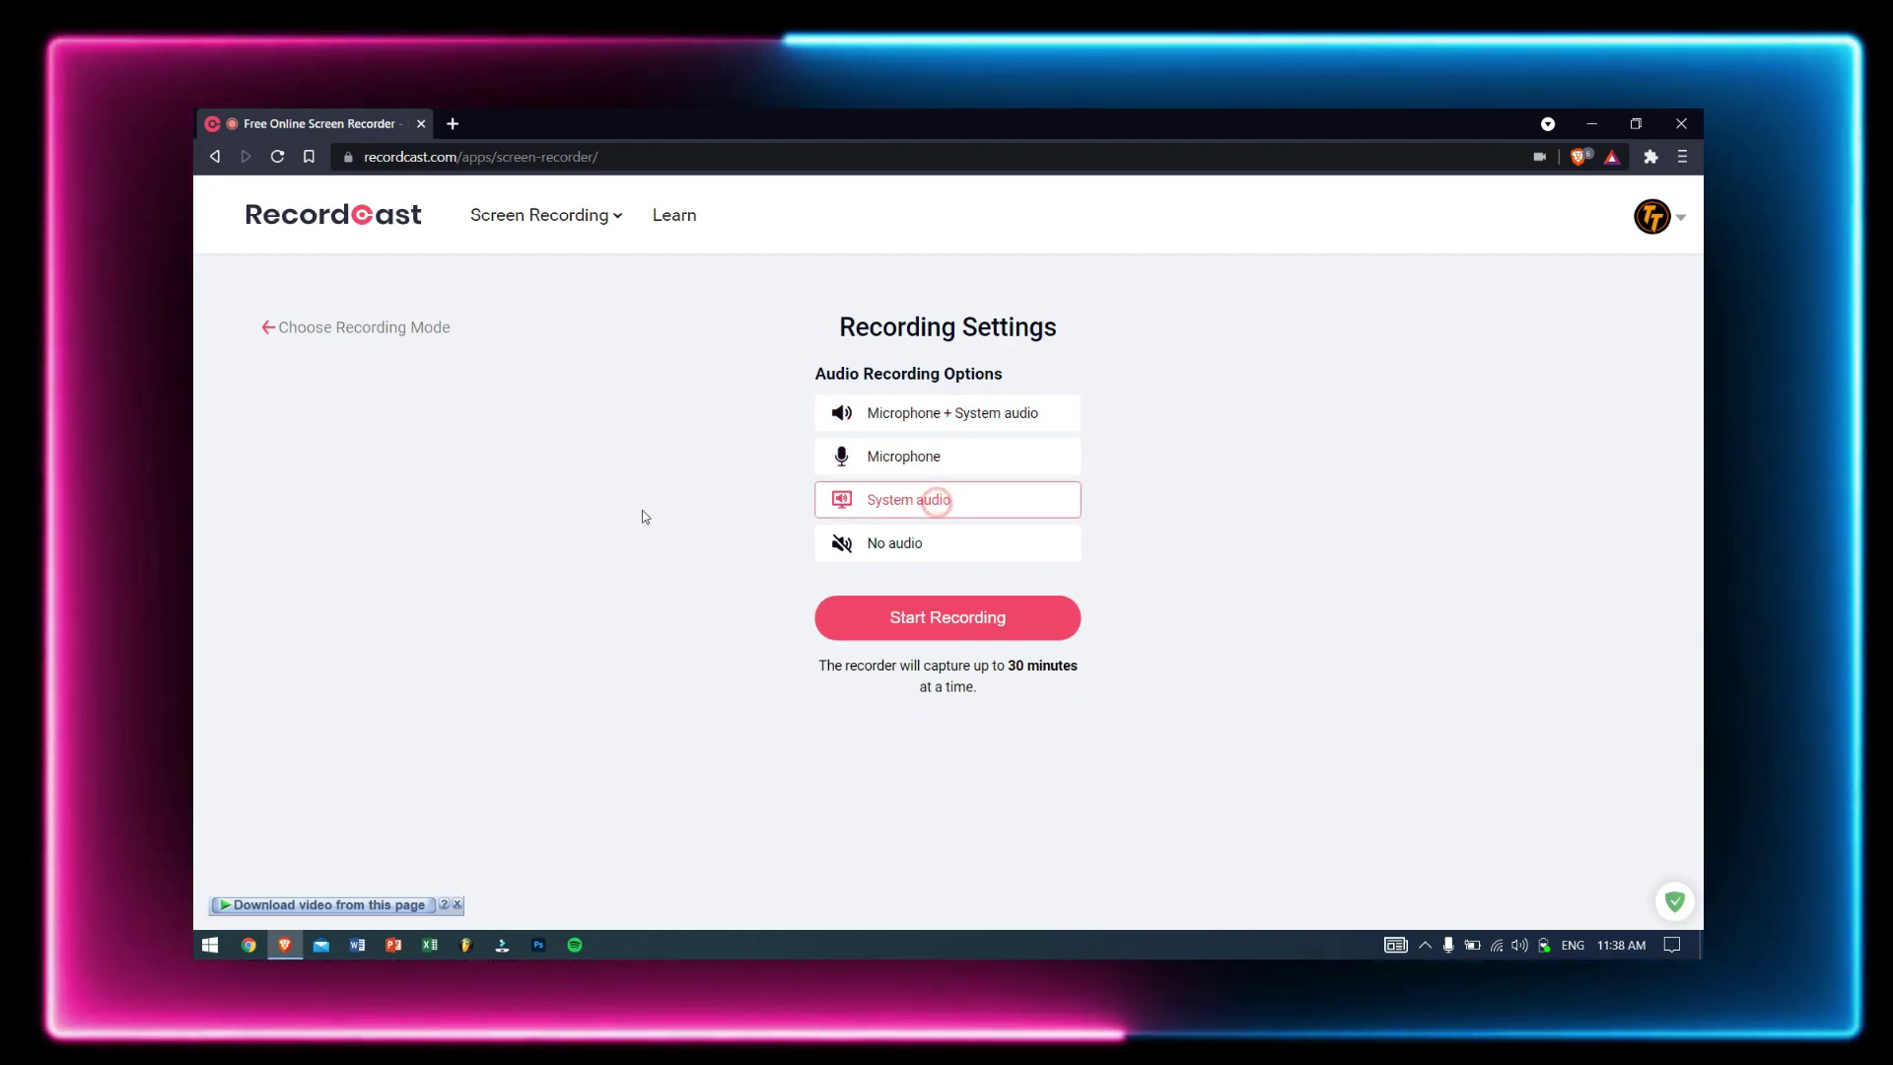
click(895, 614)
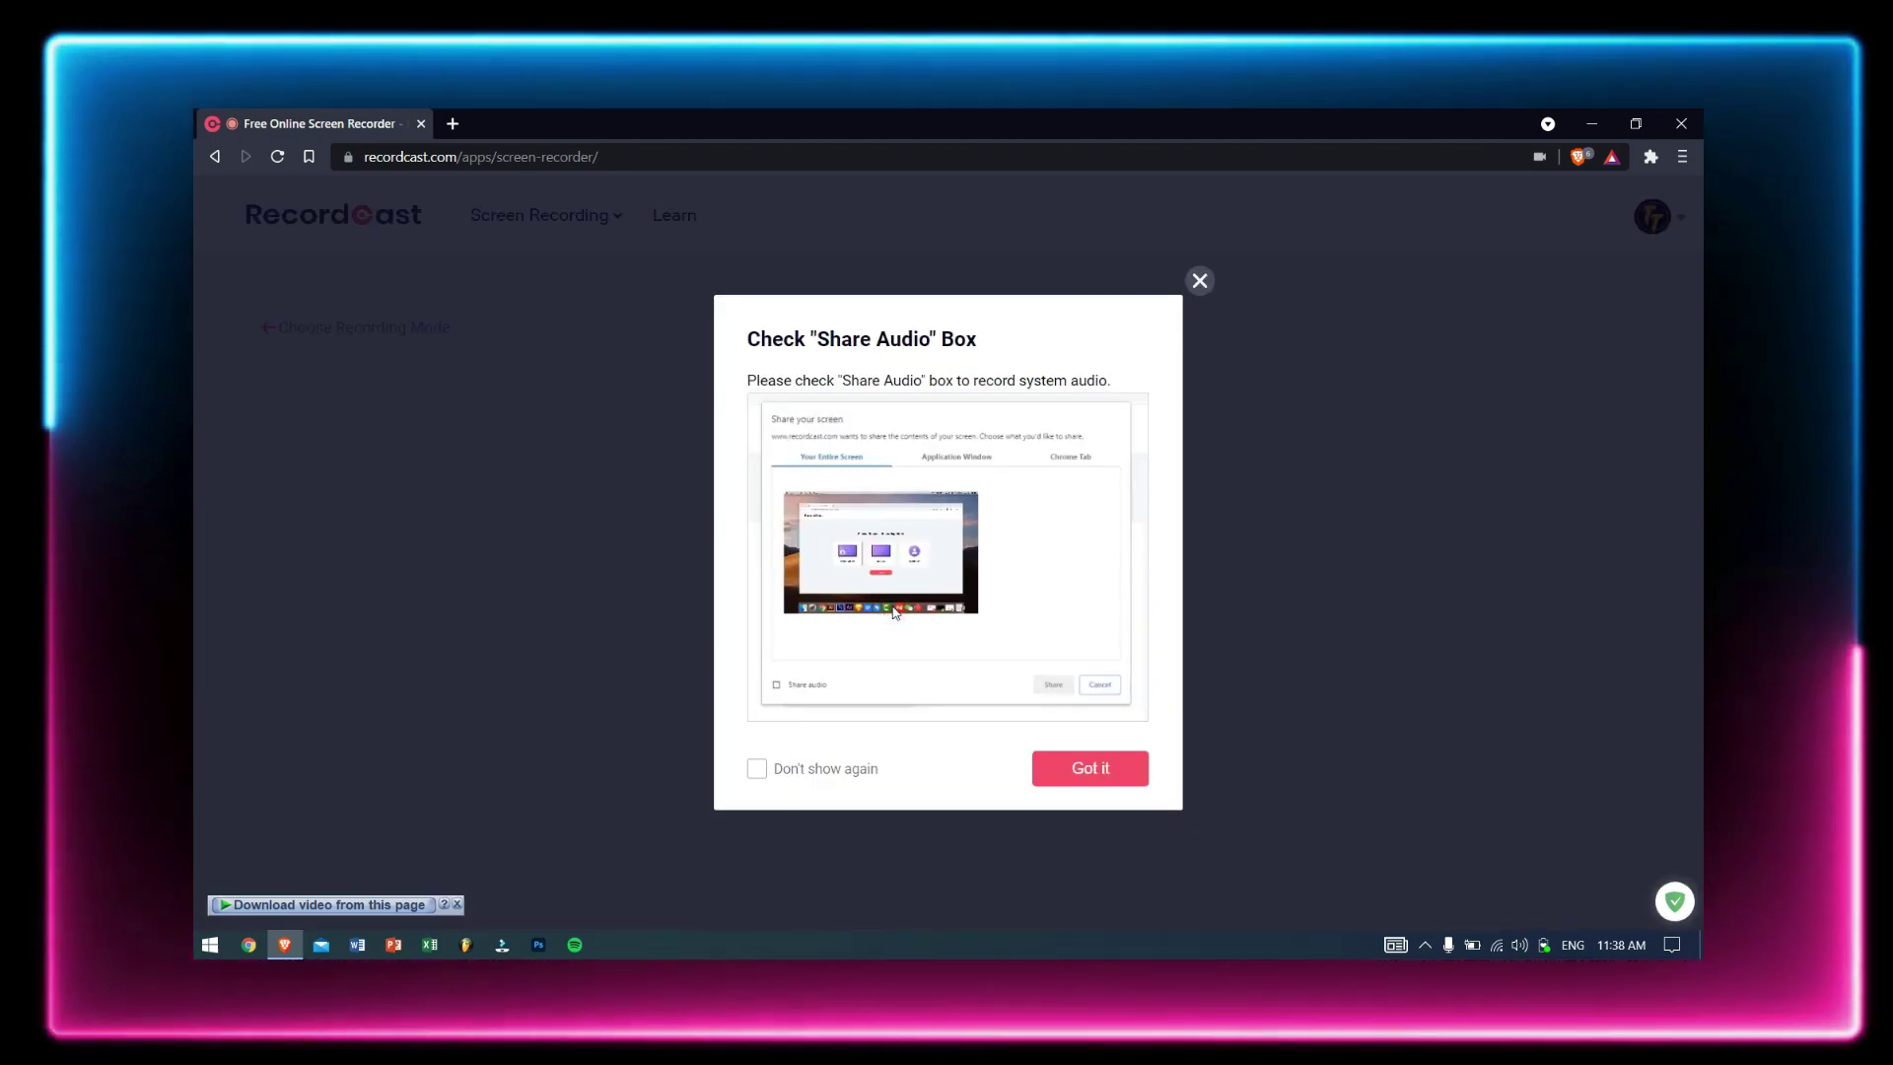
Share the Entire screen with system audio ticked so recording begins
click(1098, 786)
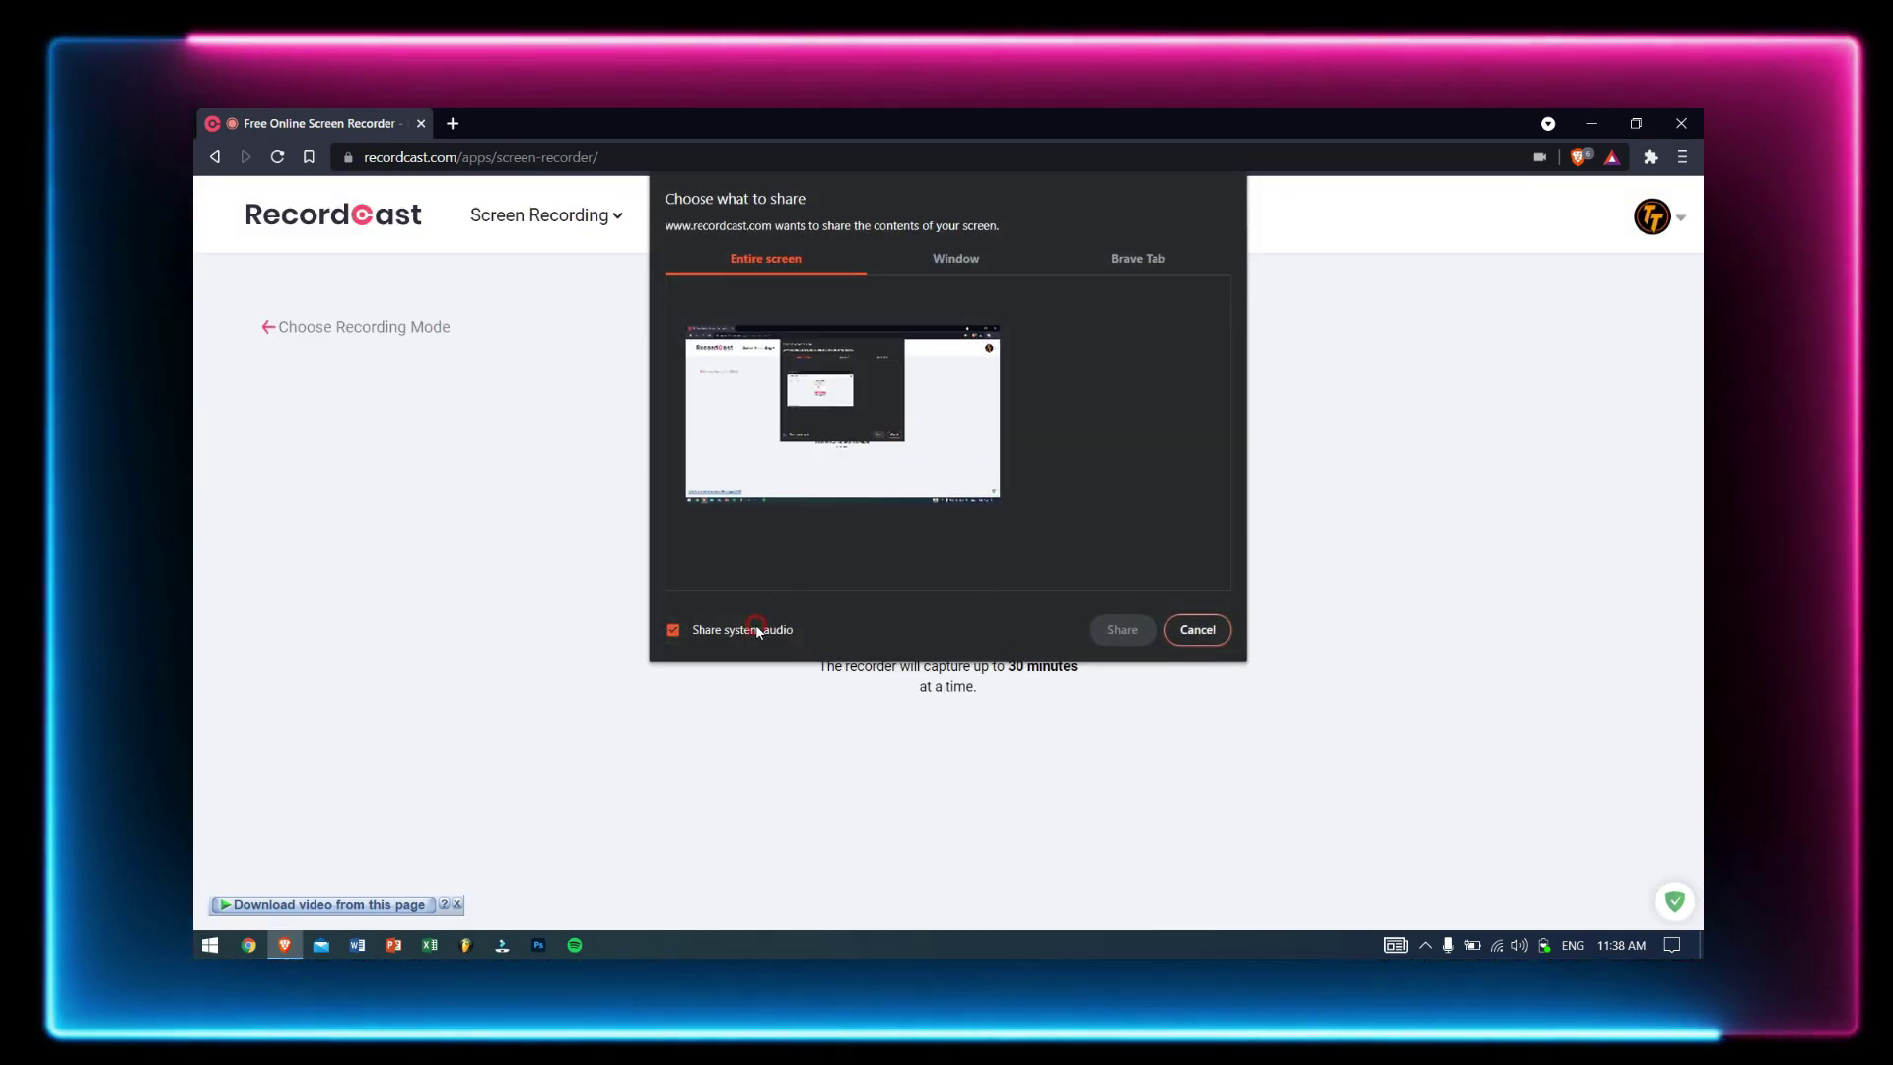
click(890, 426)
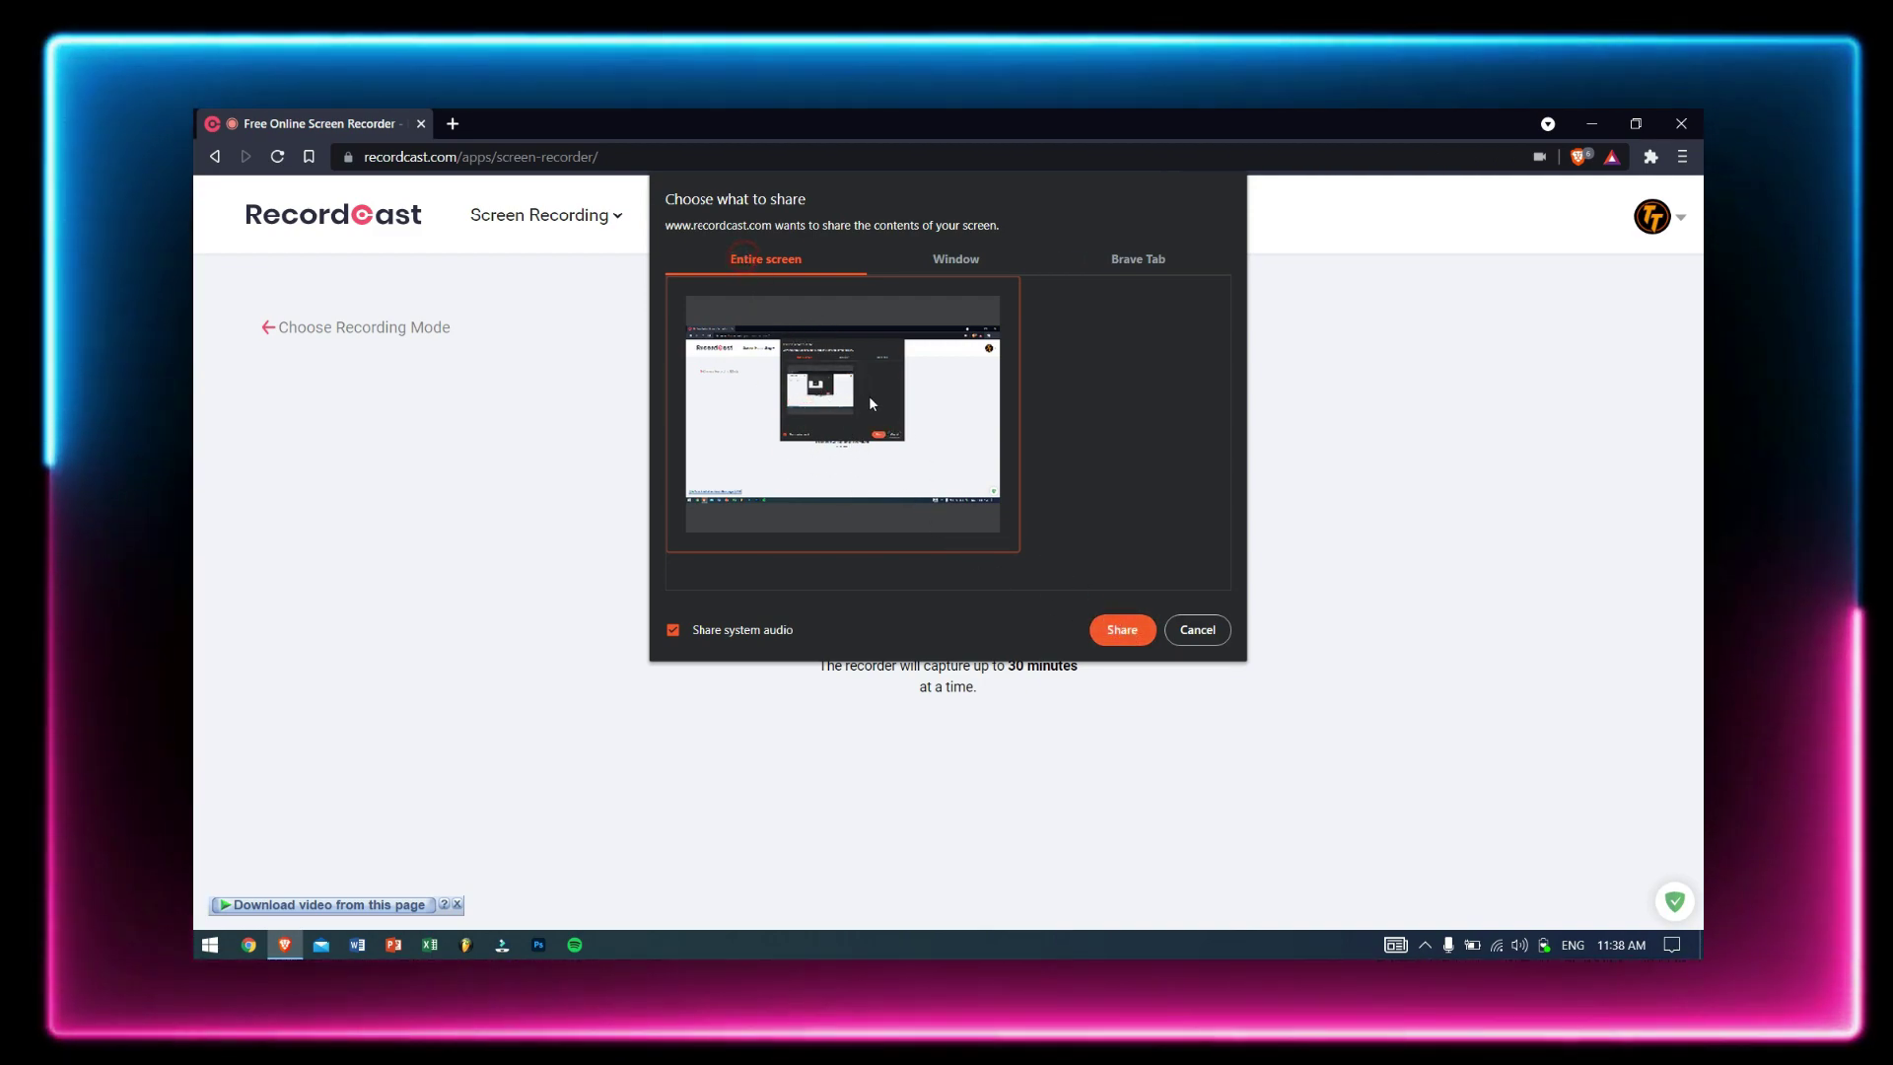
click(1121, 631)
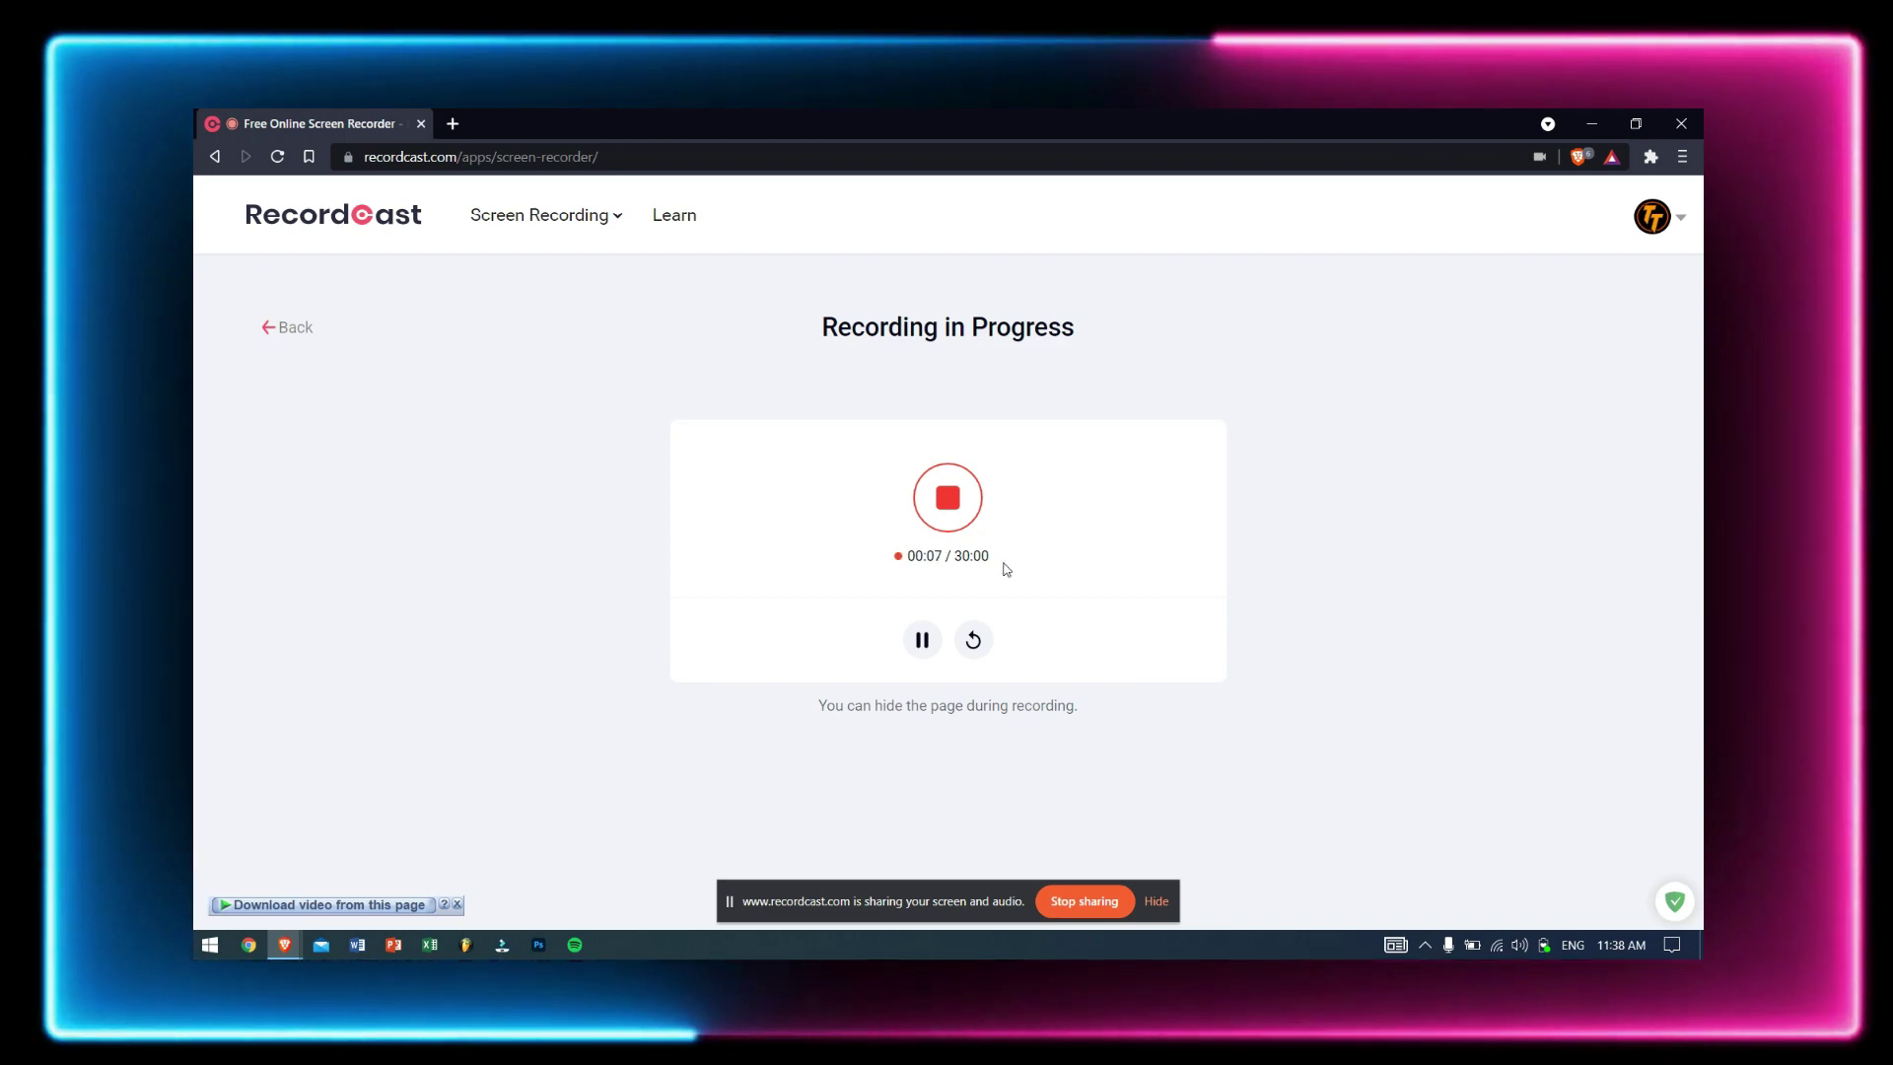
While recording, refresh the desktop and browse the Start menu
click(1591, 124)
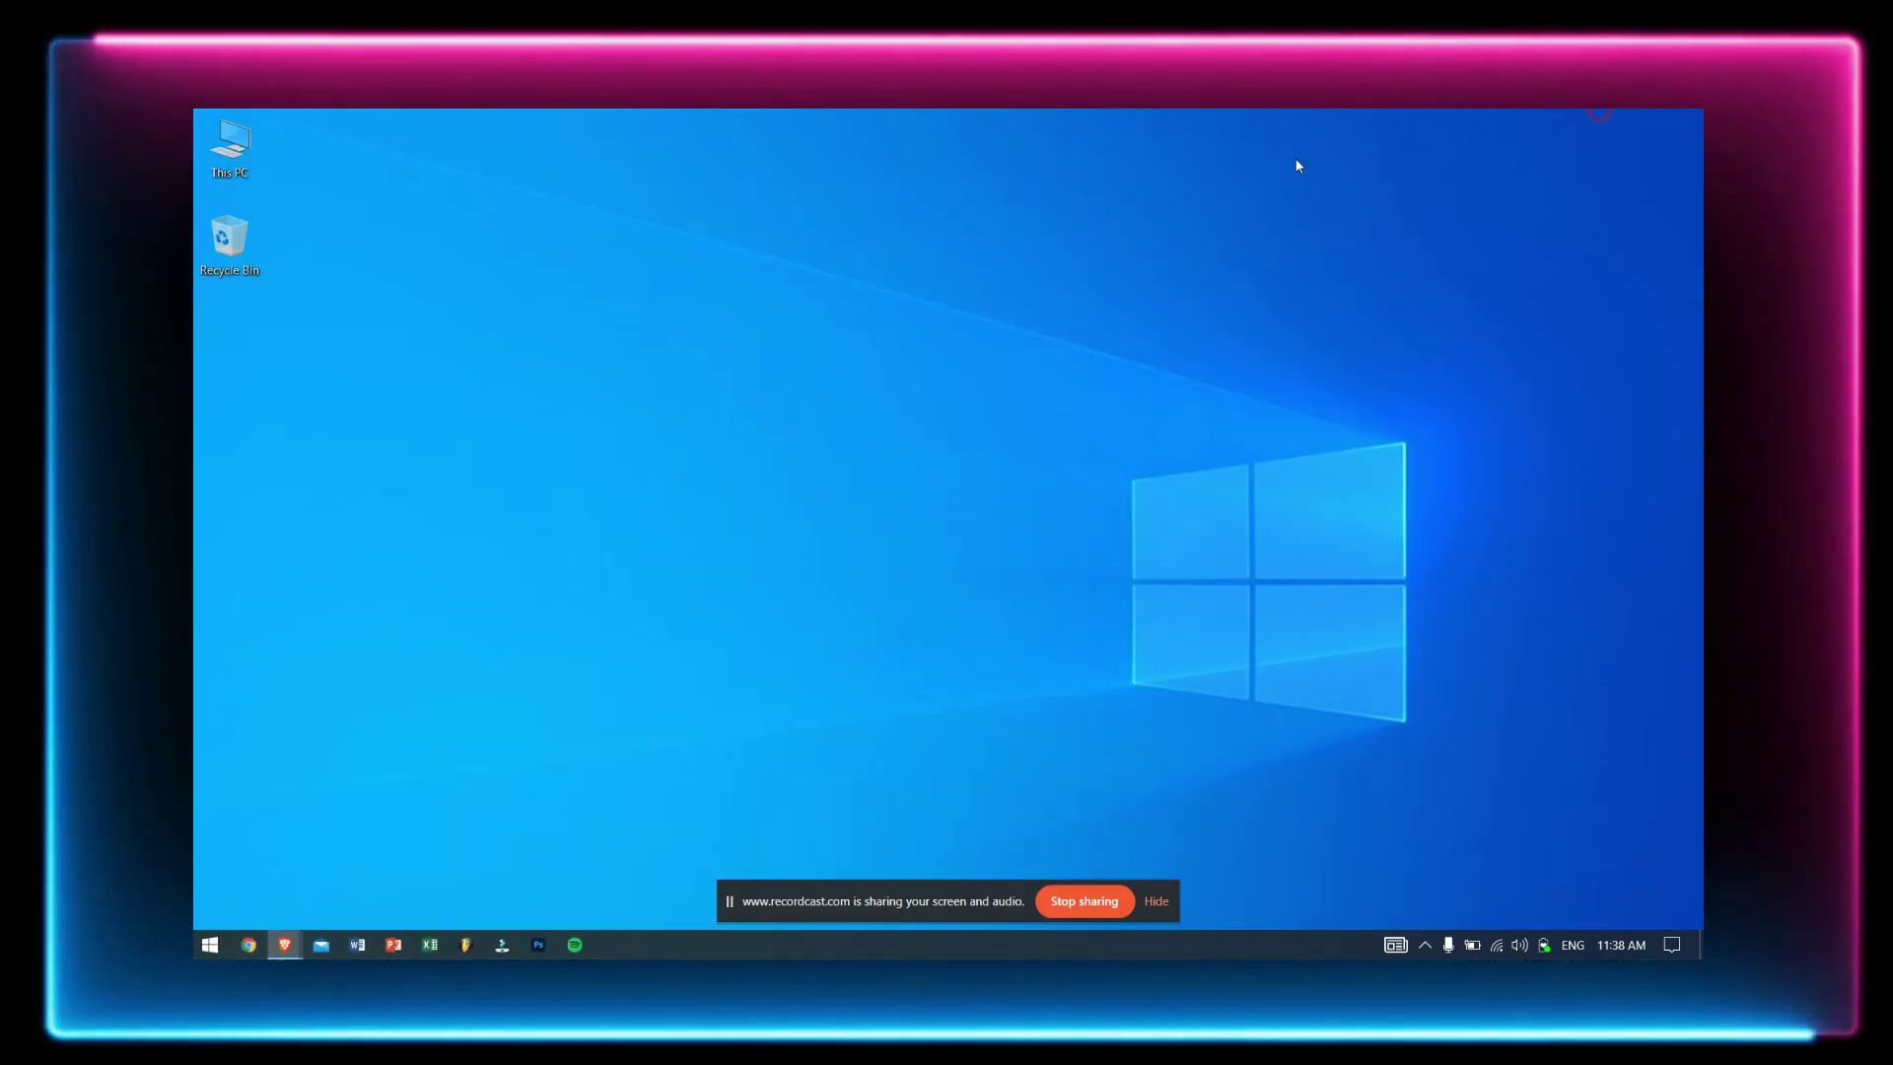
right_click(785, 239)
click(845, 297)
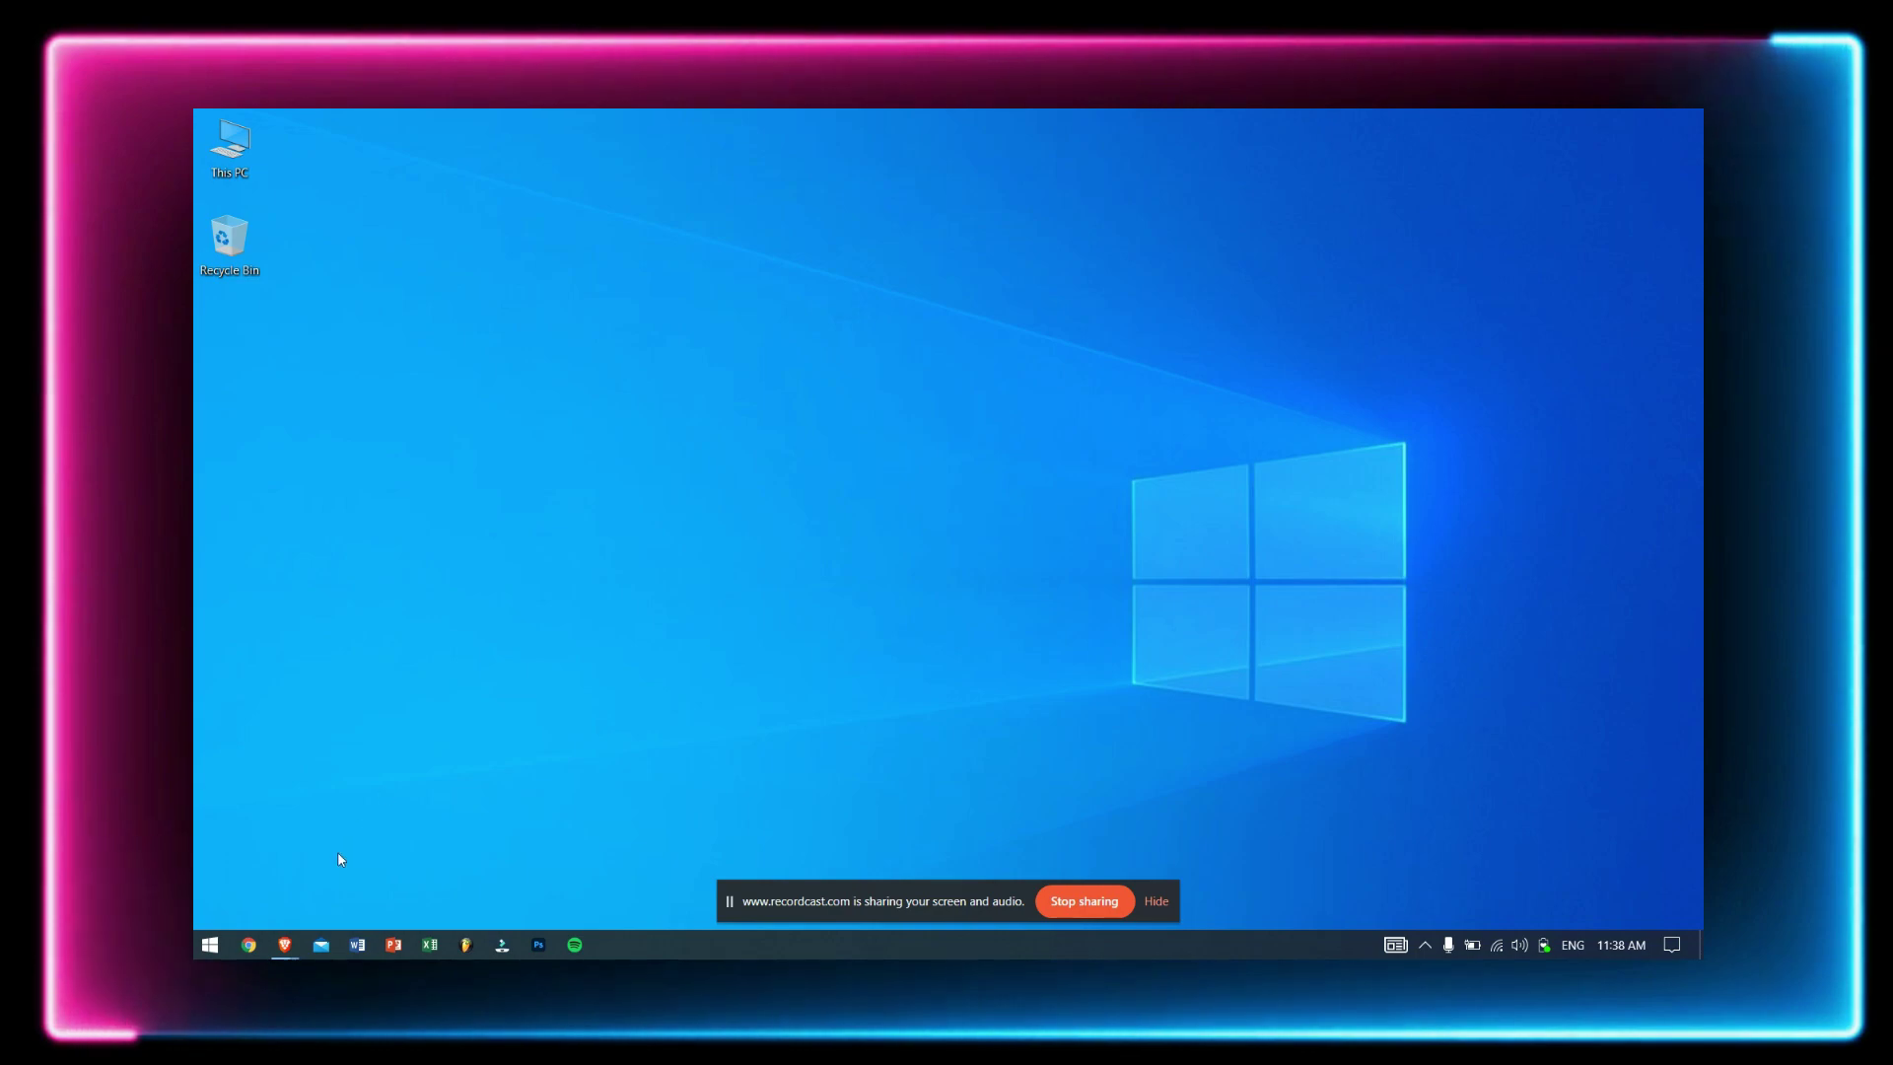
mouse_move(285, 944)
click(311, 891)
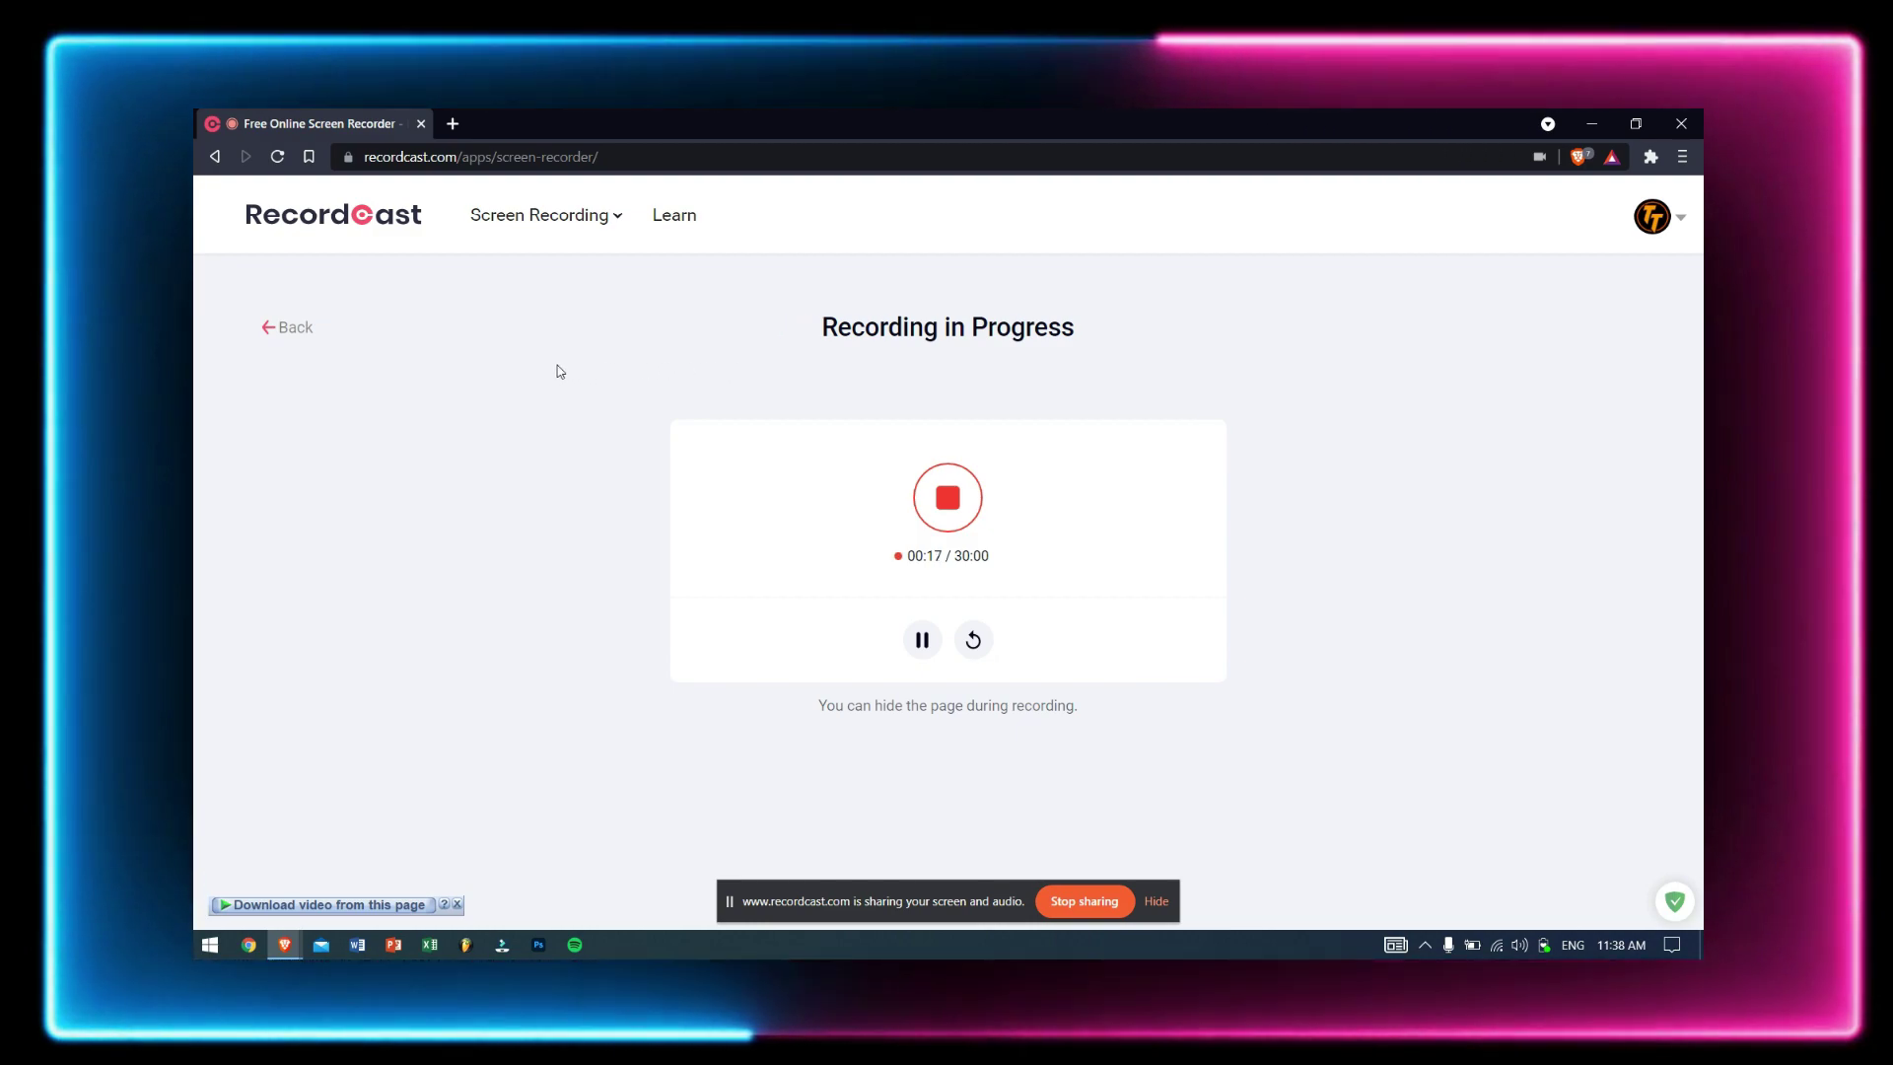
key(super)
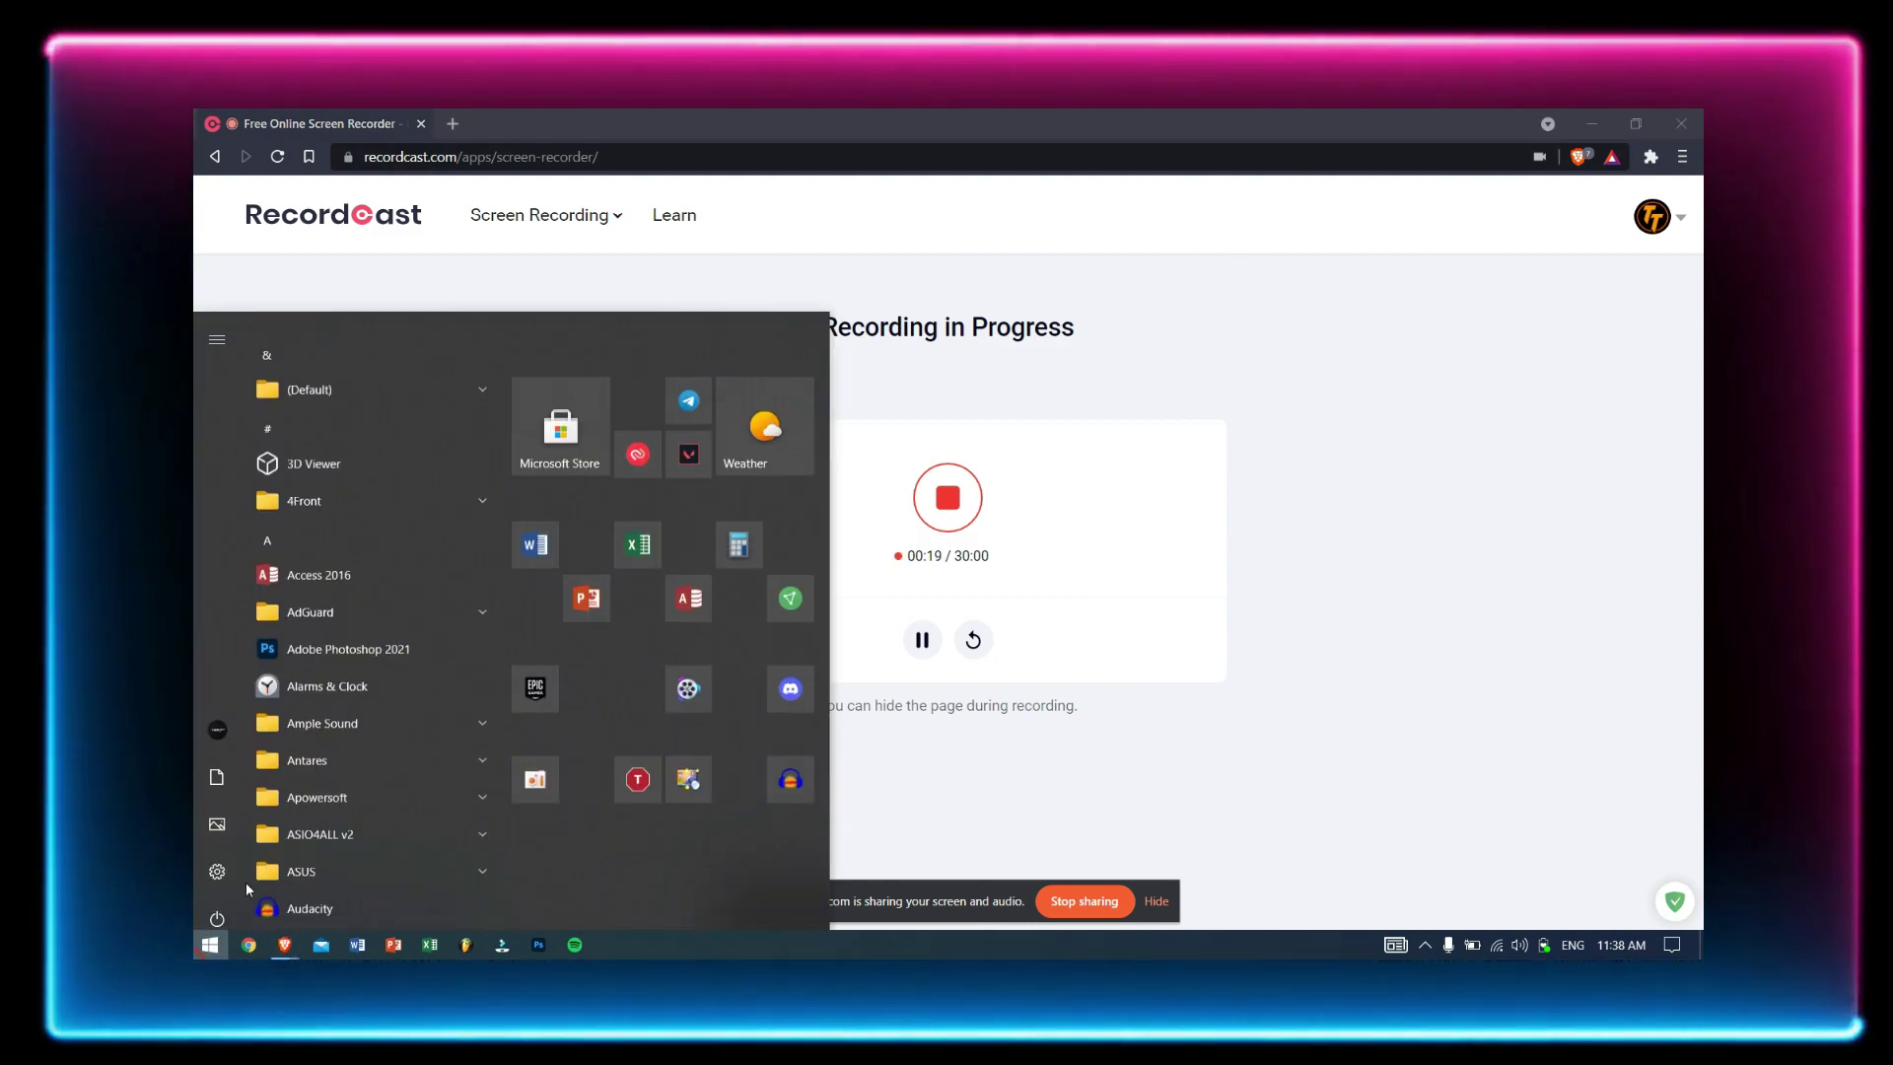
scroll(340, 645, down, 5)
click(1352, 410)
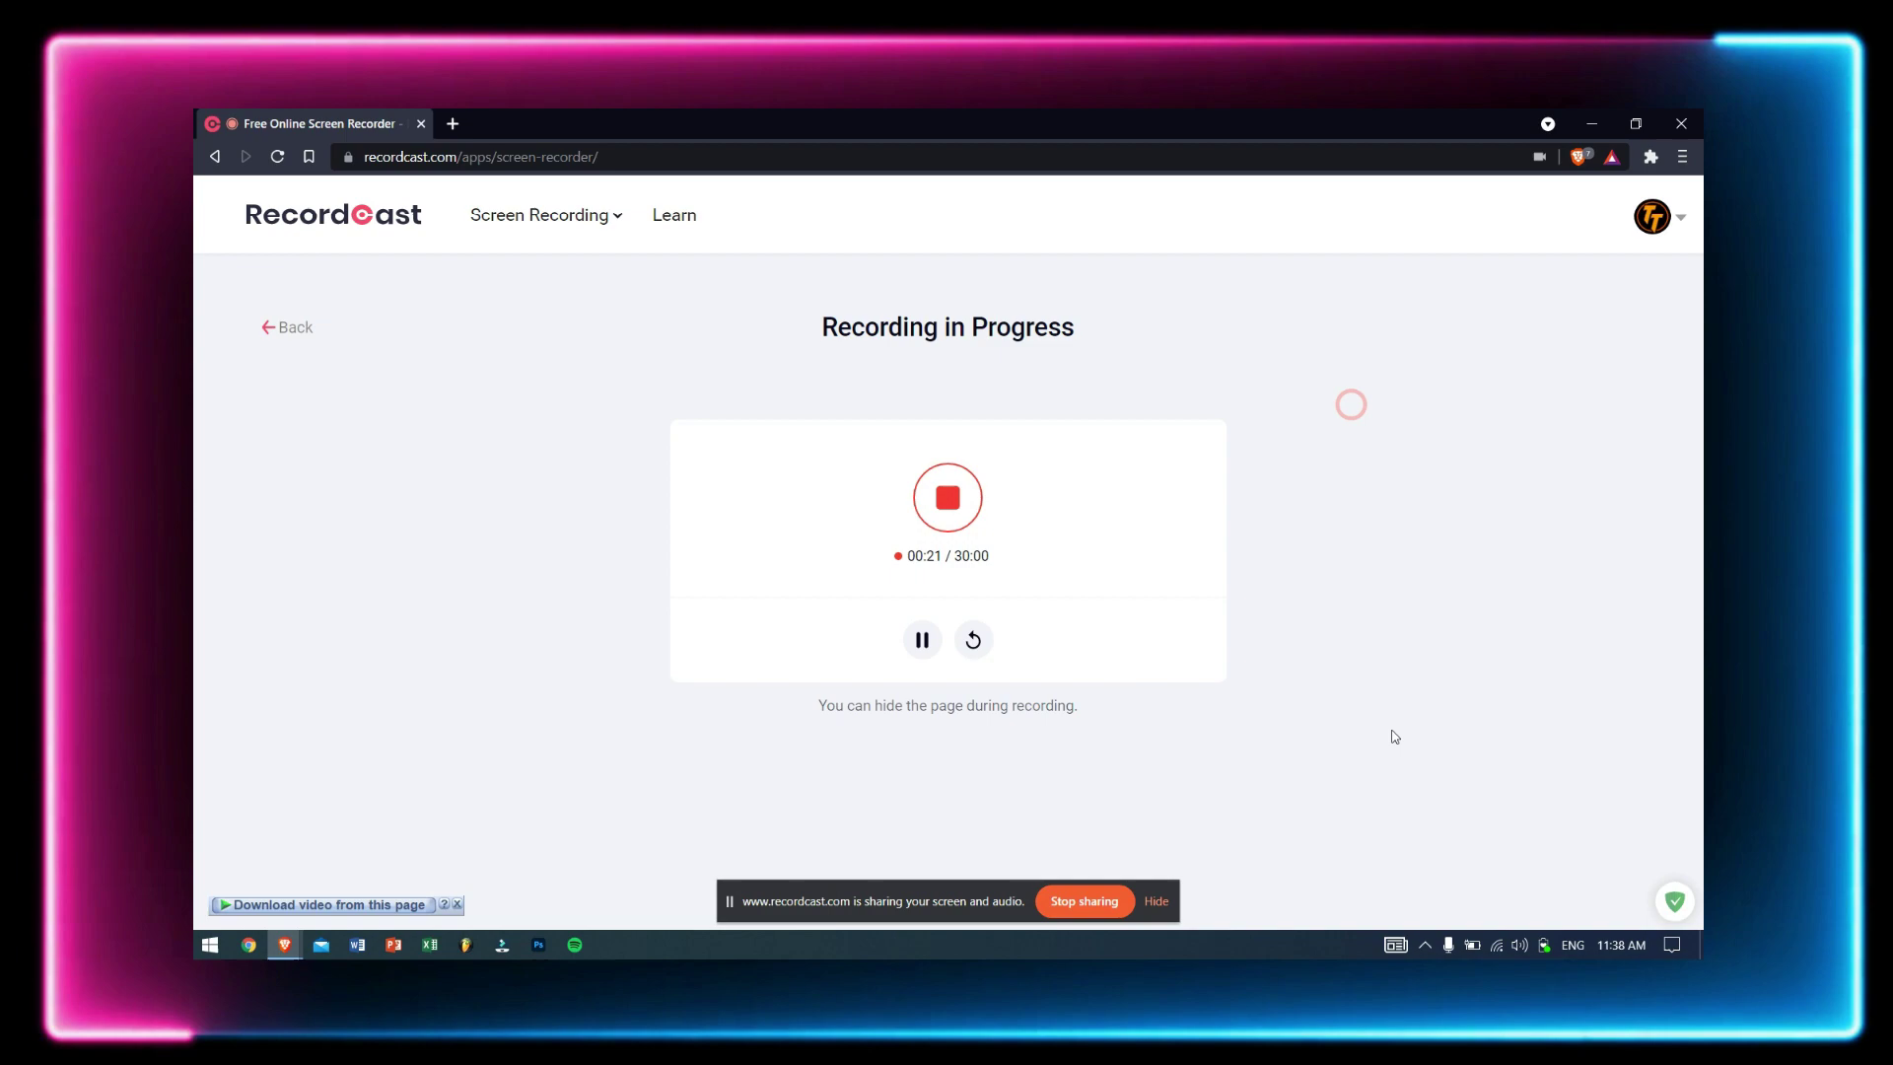
Open and close This PC, then stop the recording at 00:29
click(1593, 116)
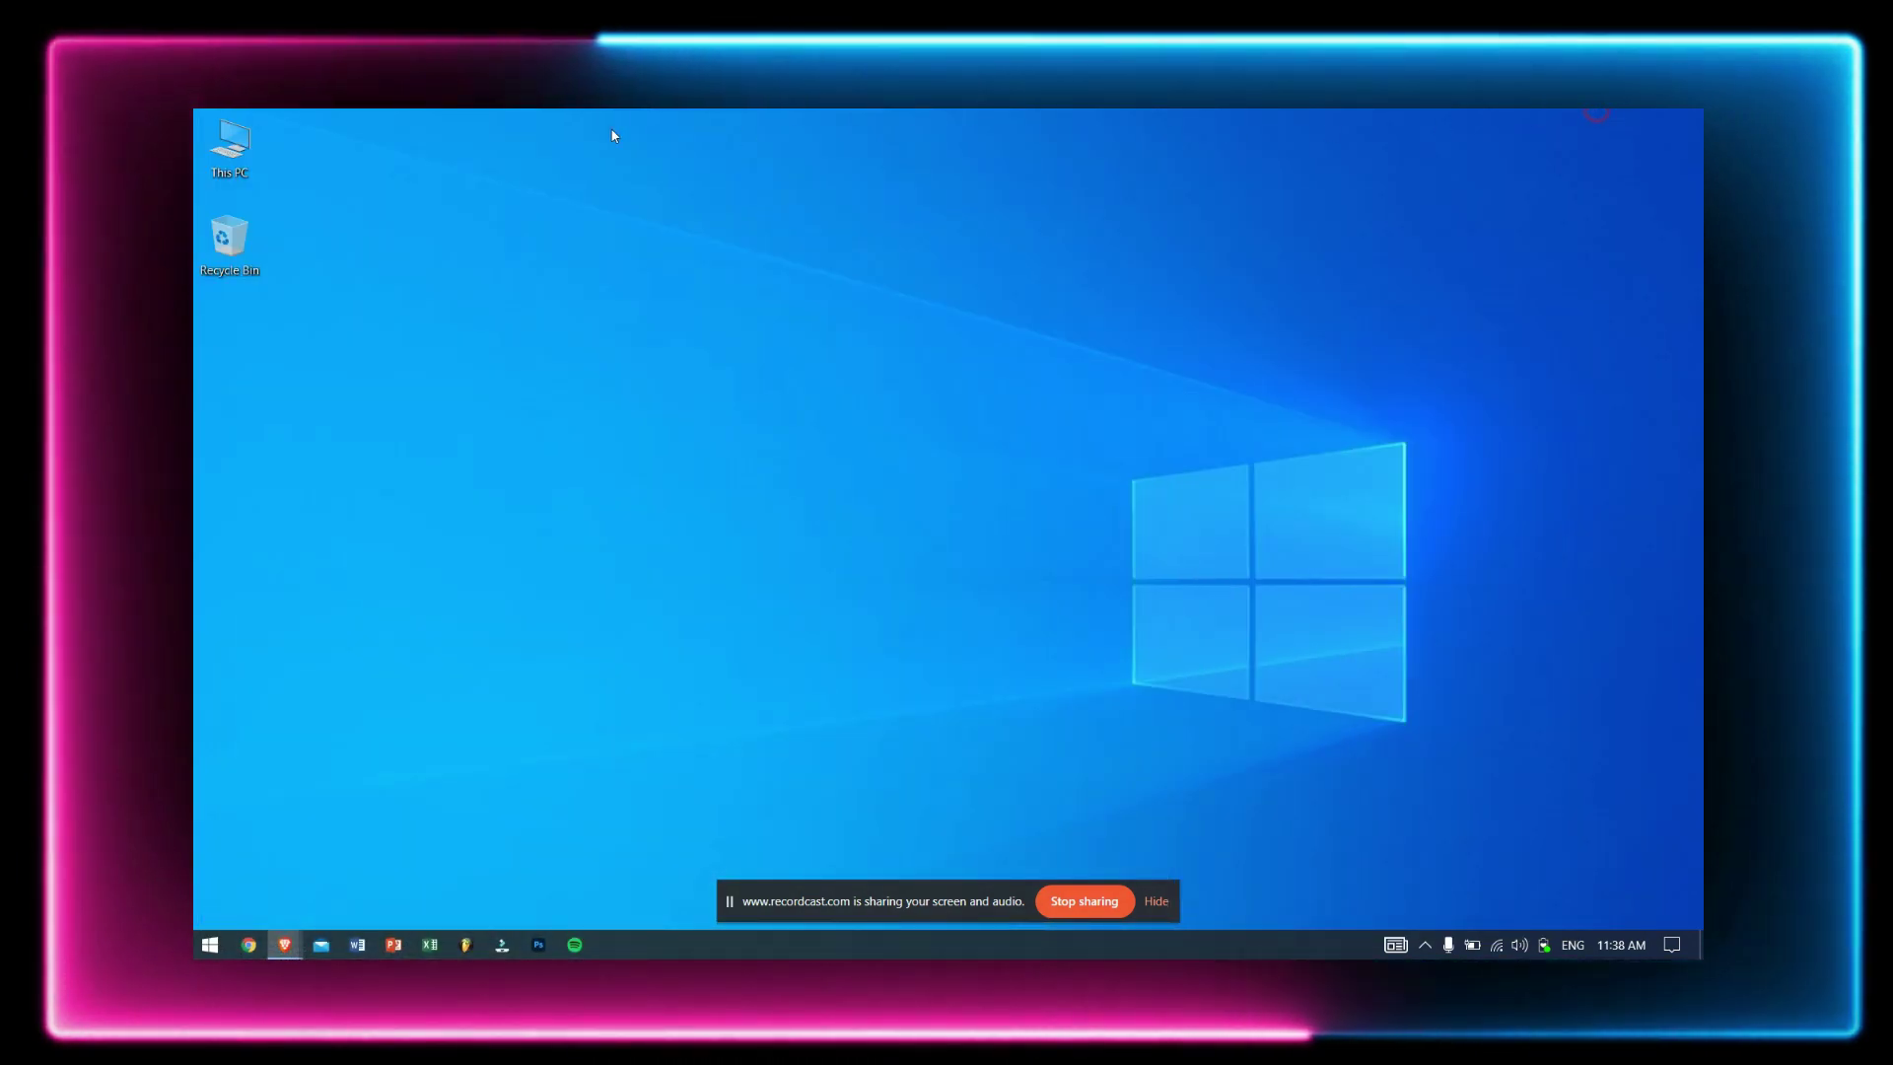
double_click(247, 138)
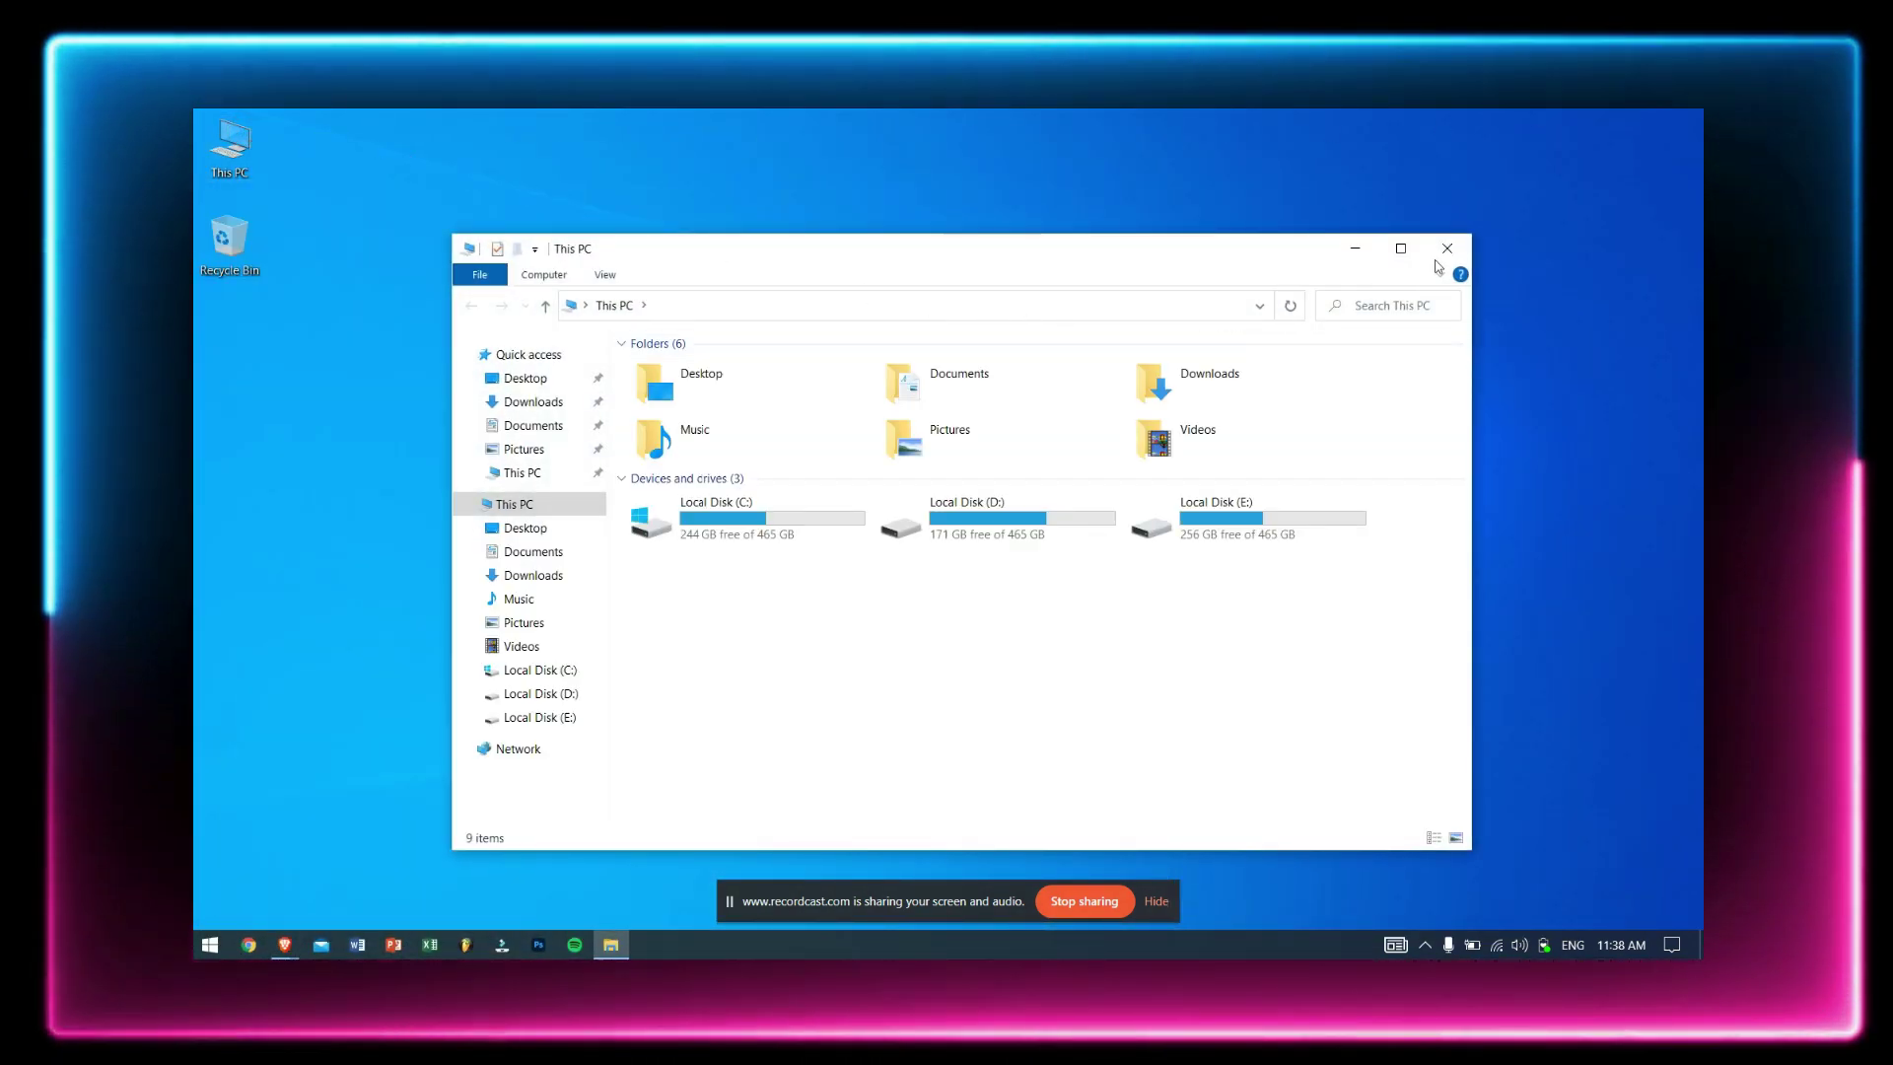
click(1448, 249)
mouse_move(284, 945)
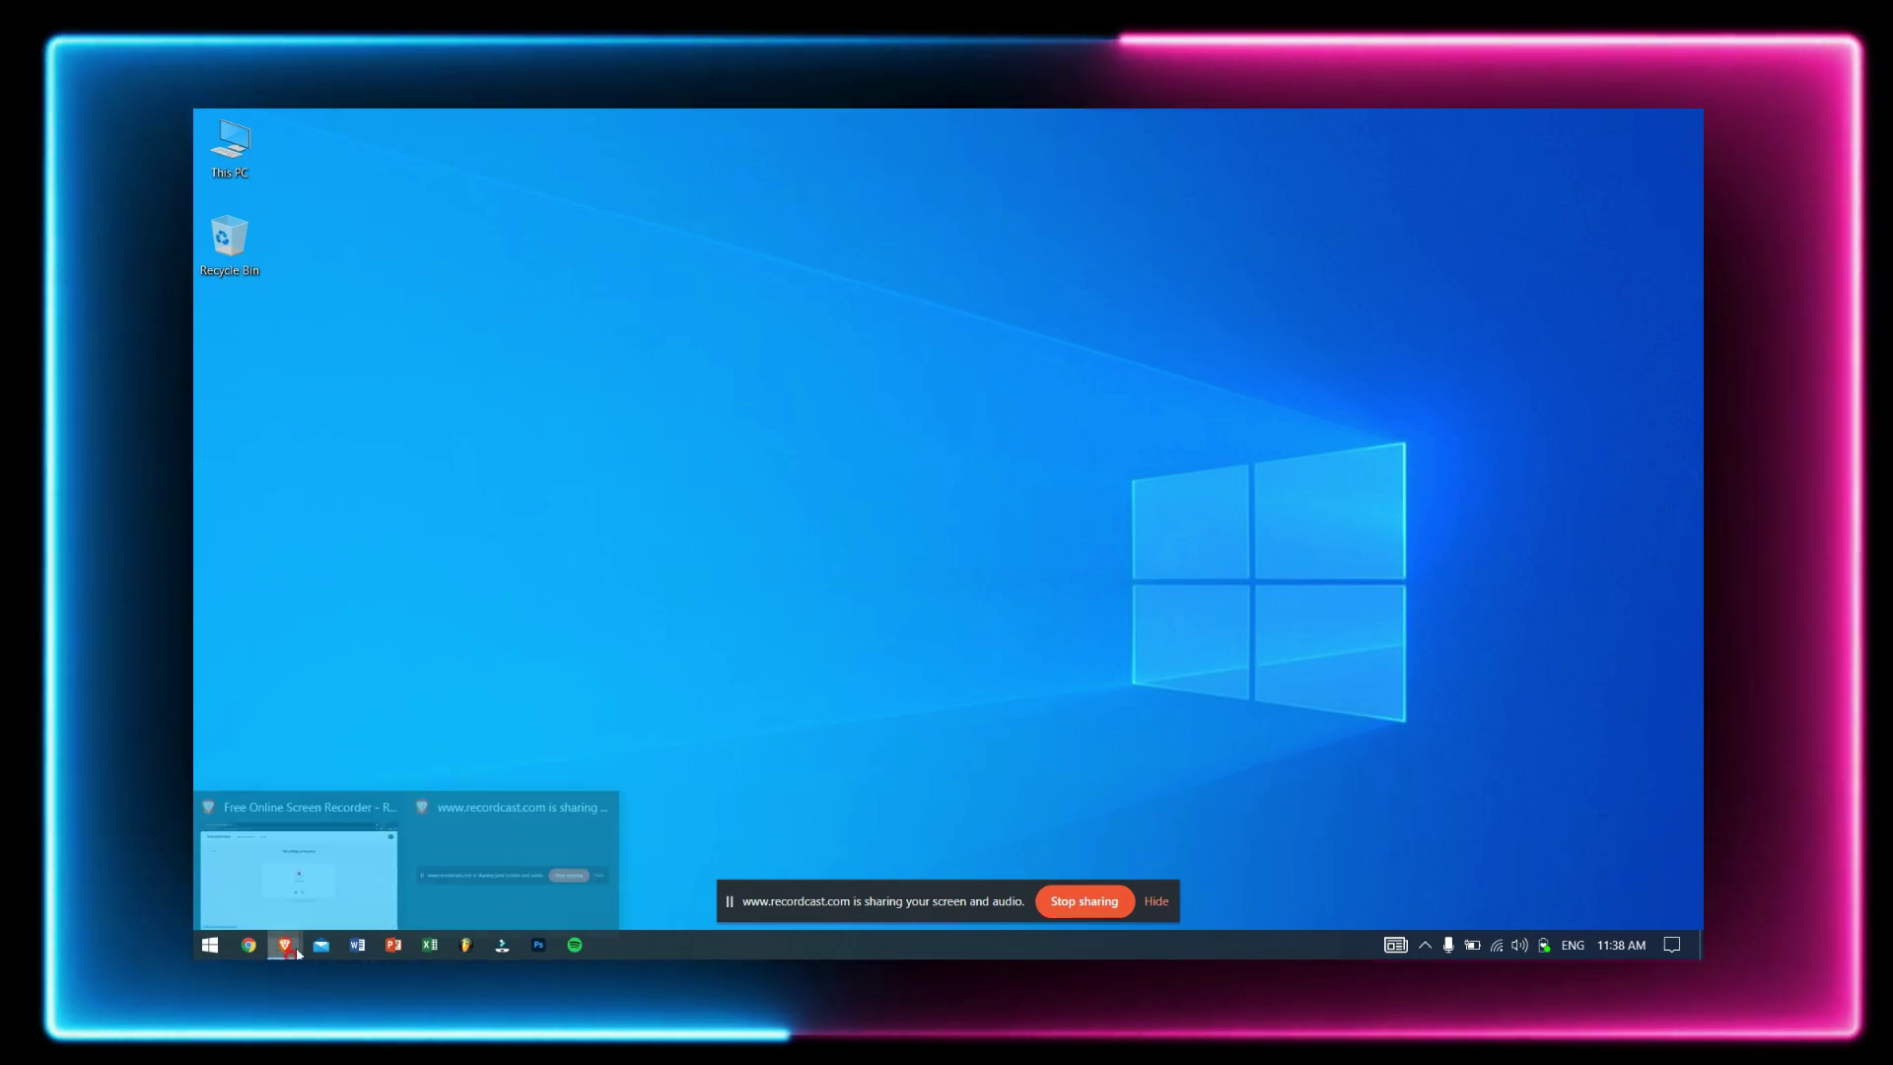
click(331, 882)
click(948, 499)
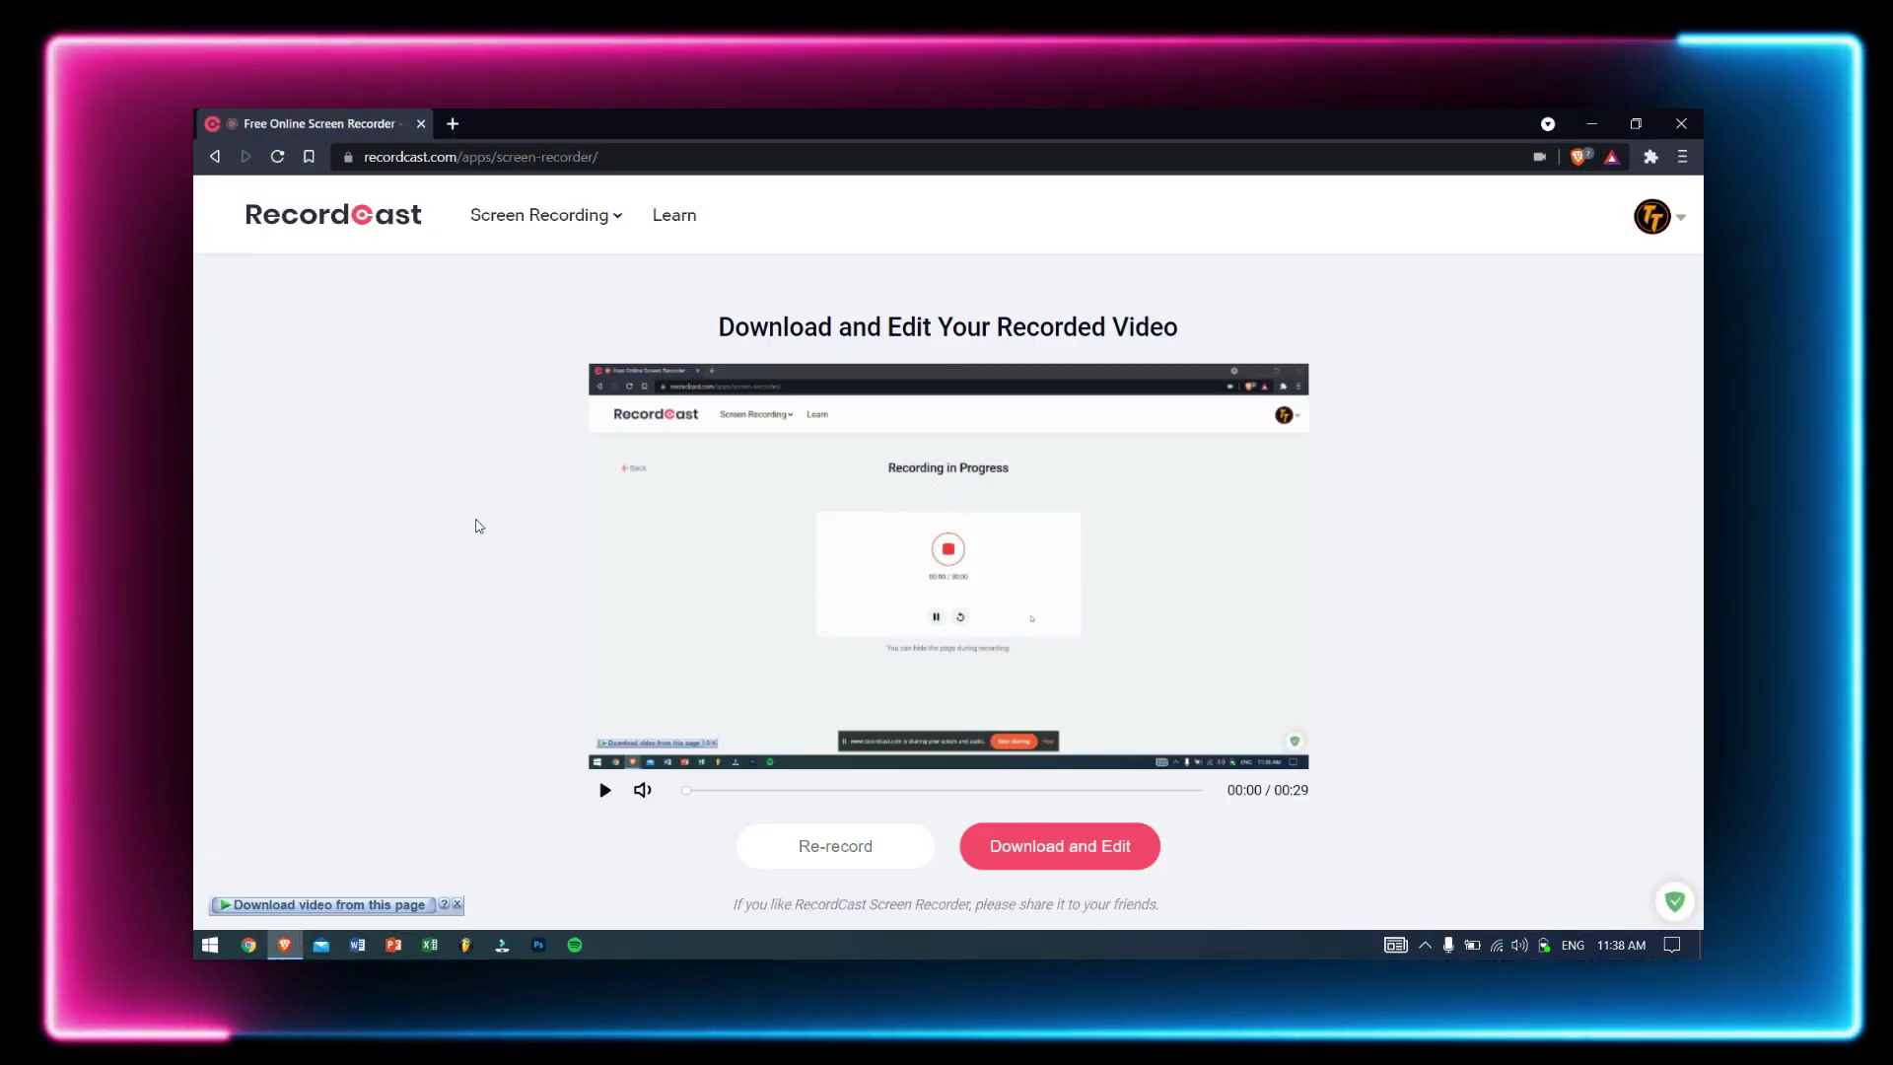
Play the 29-second clip in the Download and Edit preview player
click(599, 790)
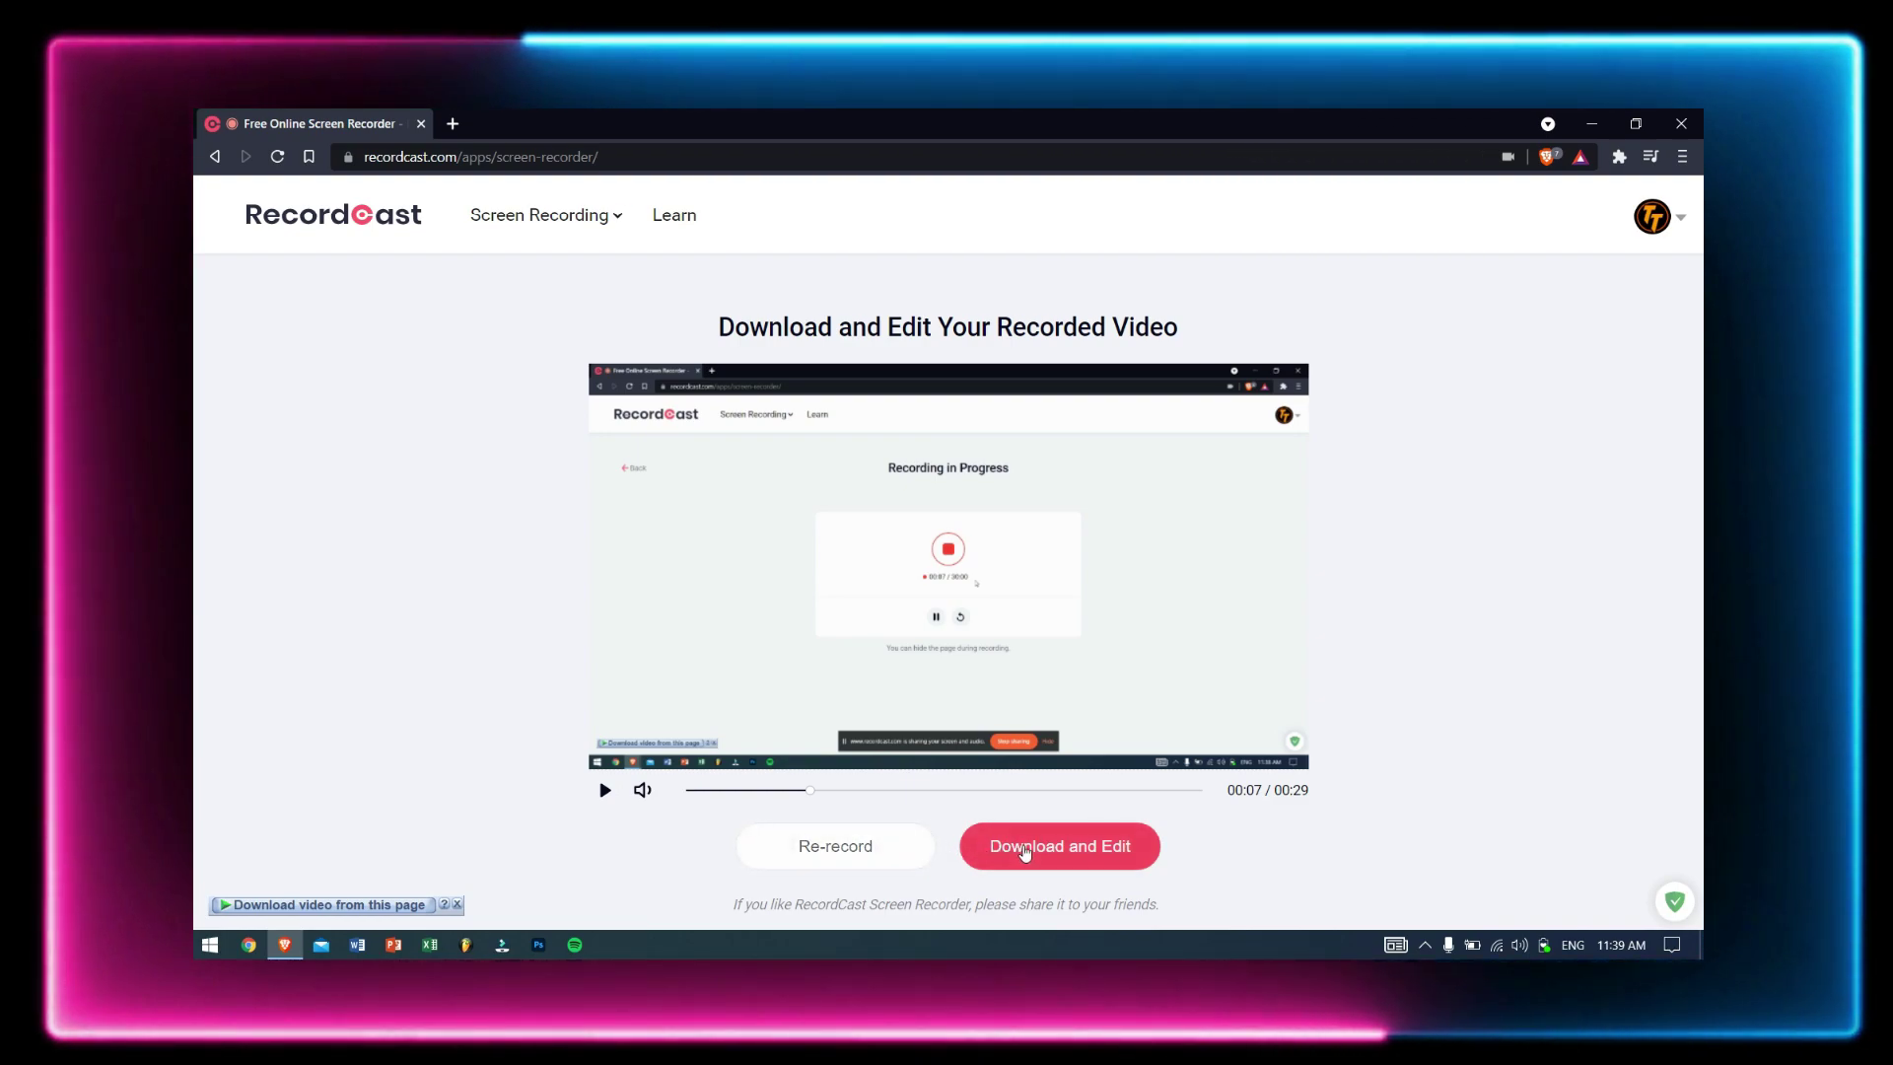
Save the clip to the Desktop as 'Screen Recording - Made with RecordCast.webm'
click(1108, 850)
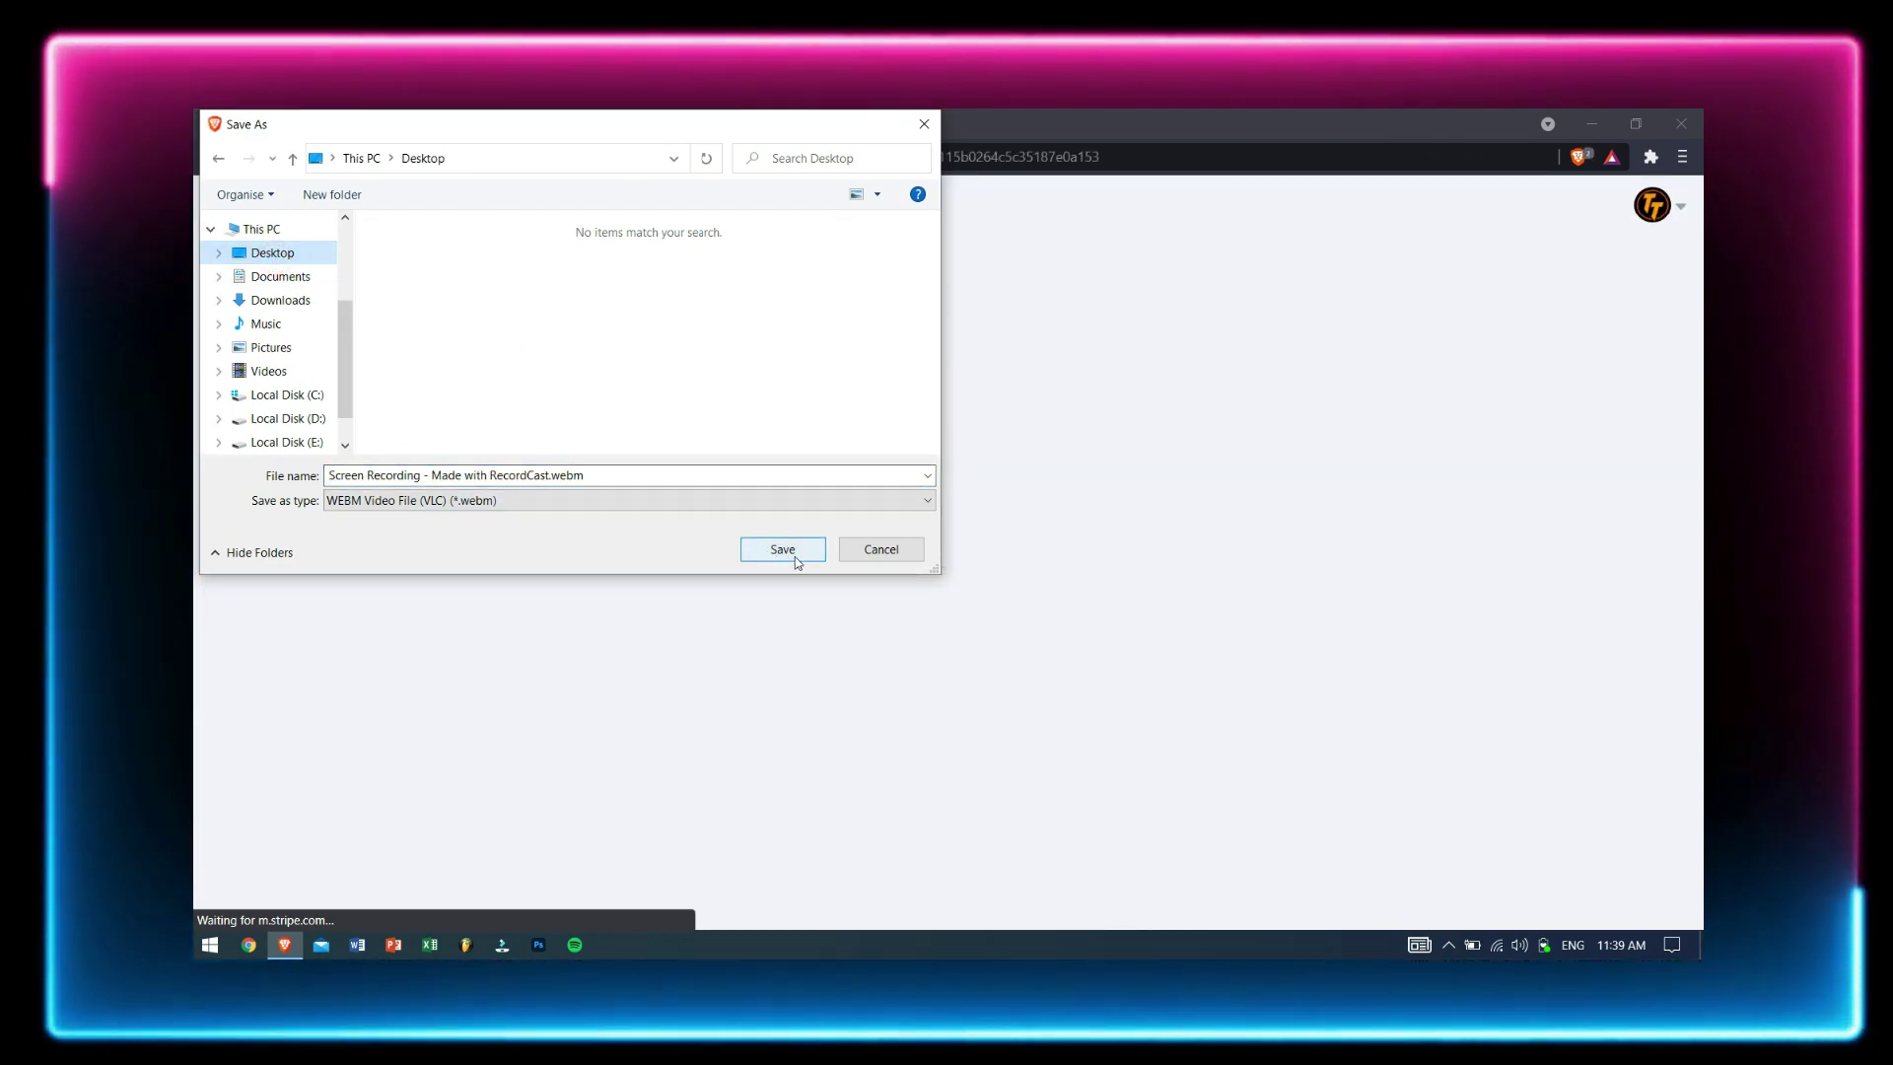
click(783, 551)
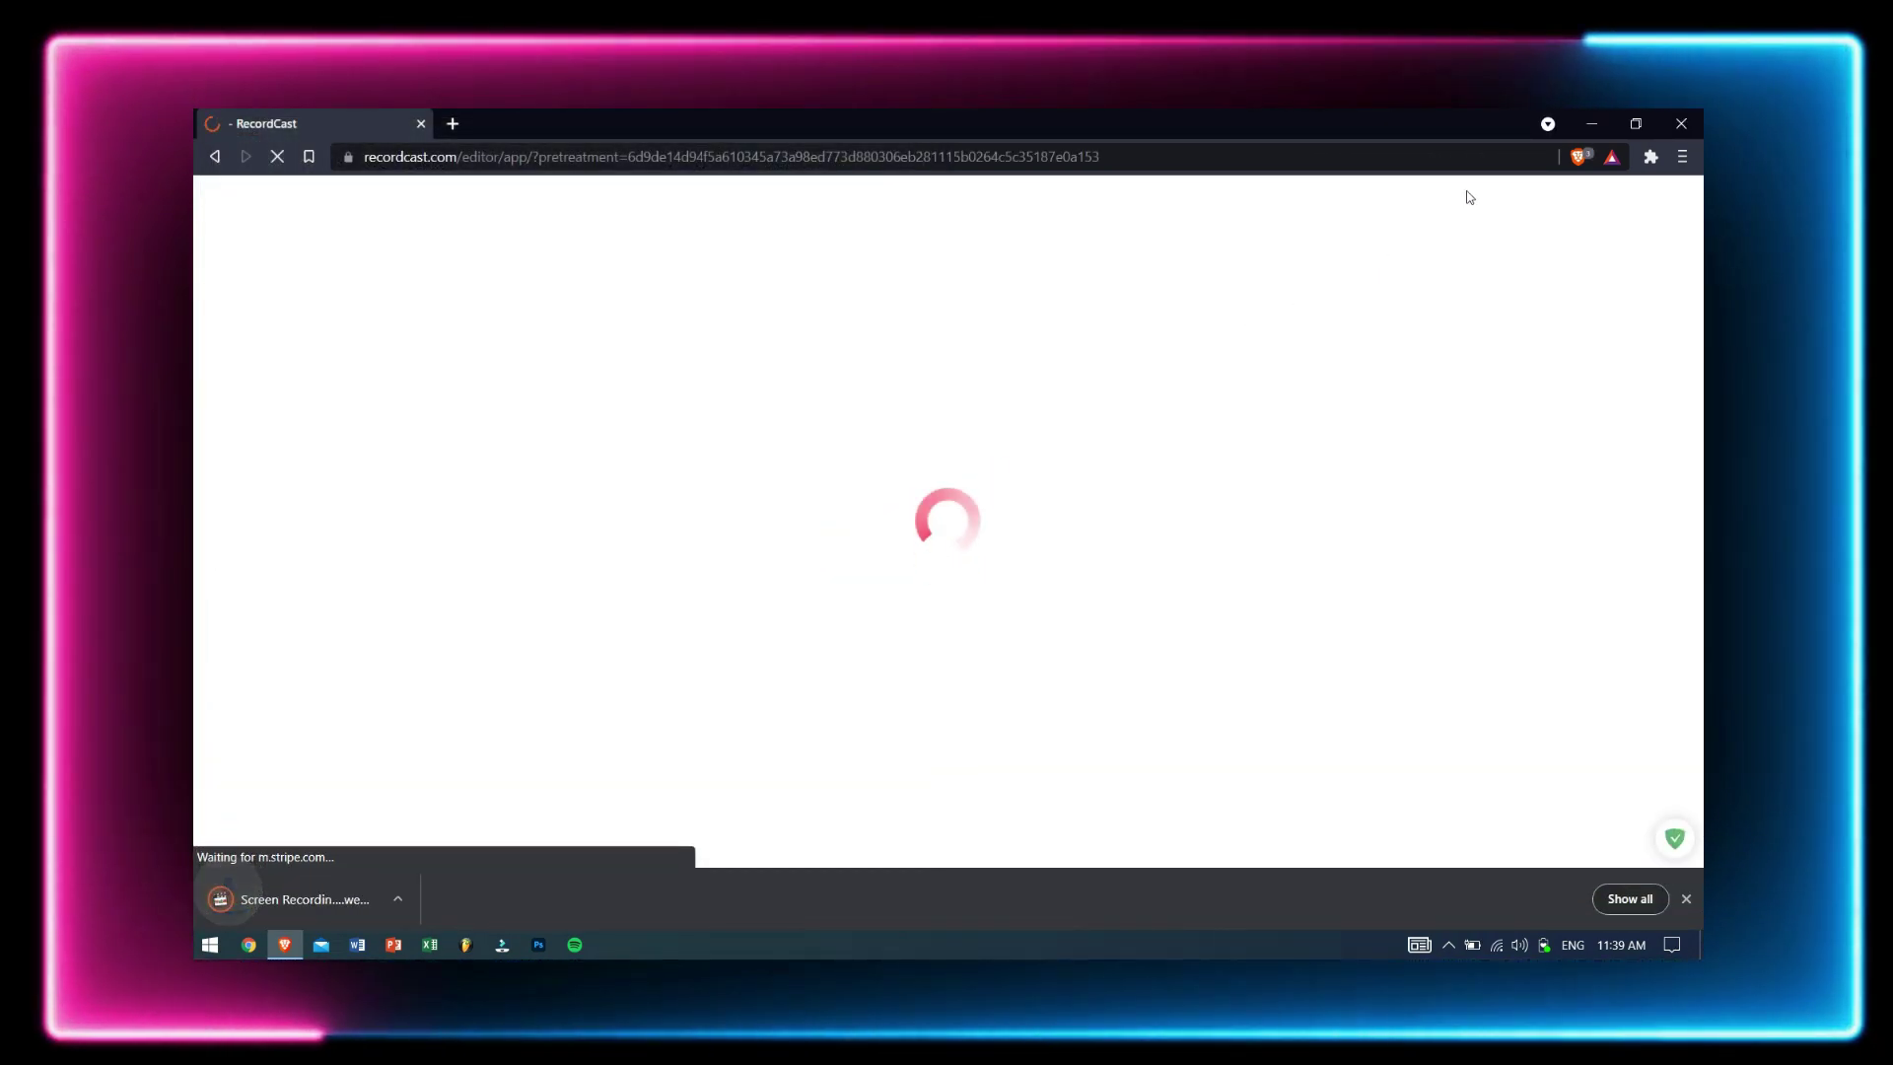
click(1589, 119)
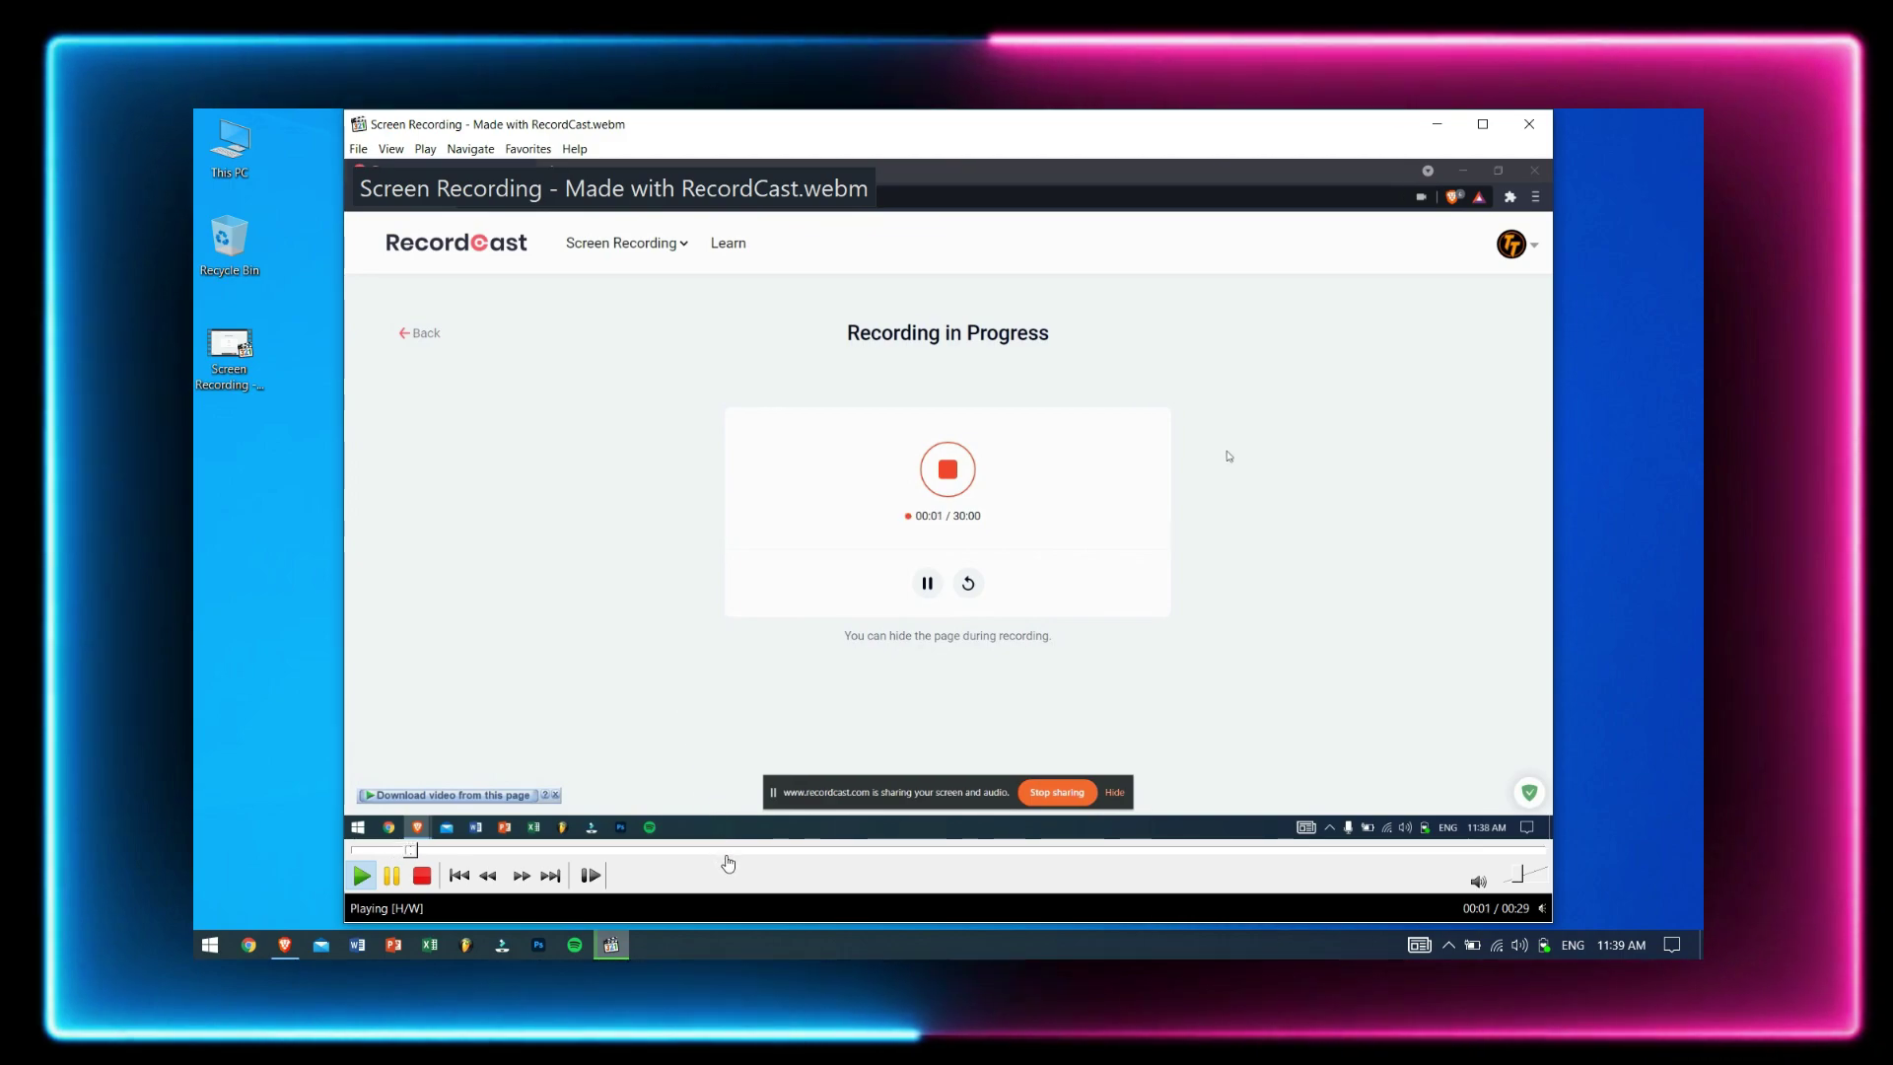
Skip through the WEBM playback in Media Player Classic, then close the player
click(728, 854)
click(1056, 852)
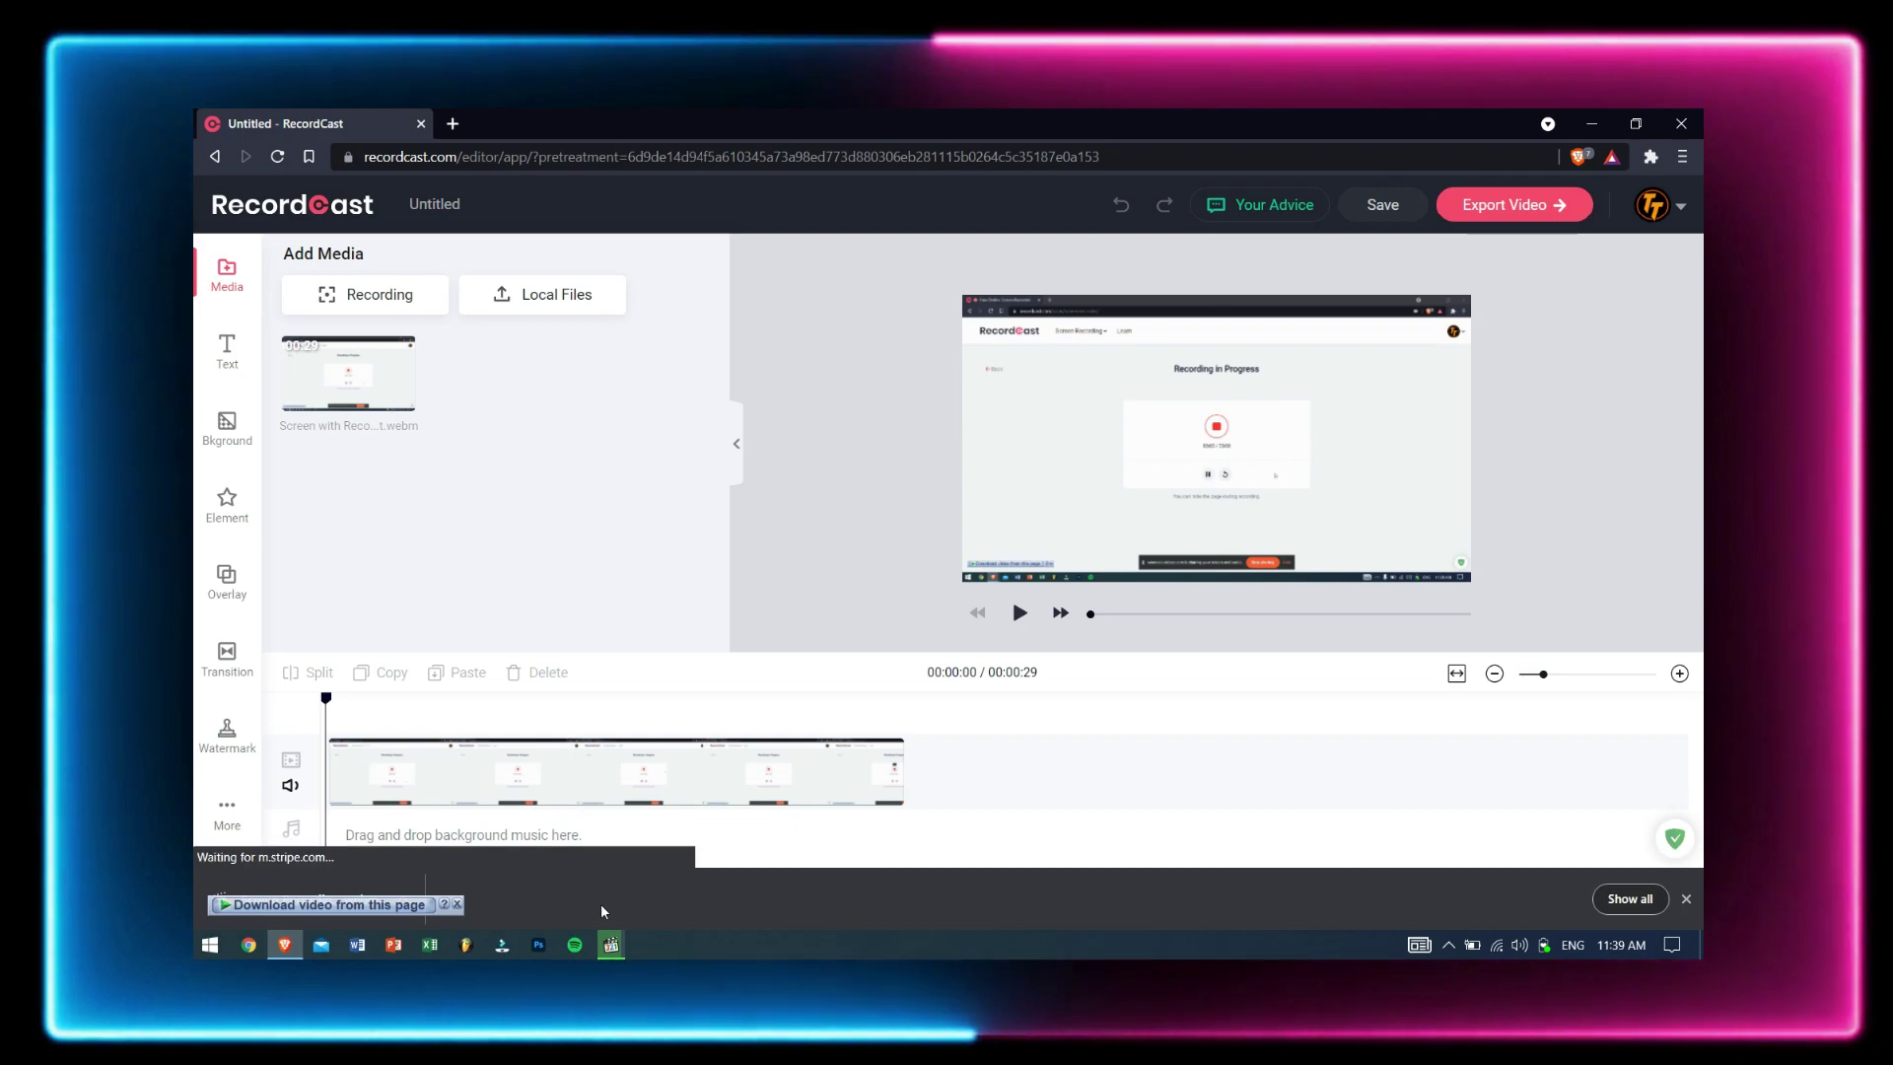
click(610, 944)
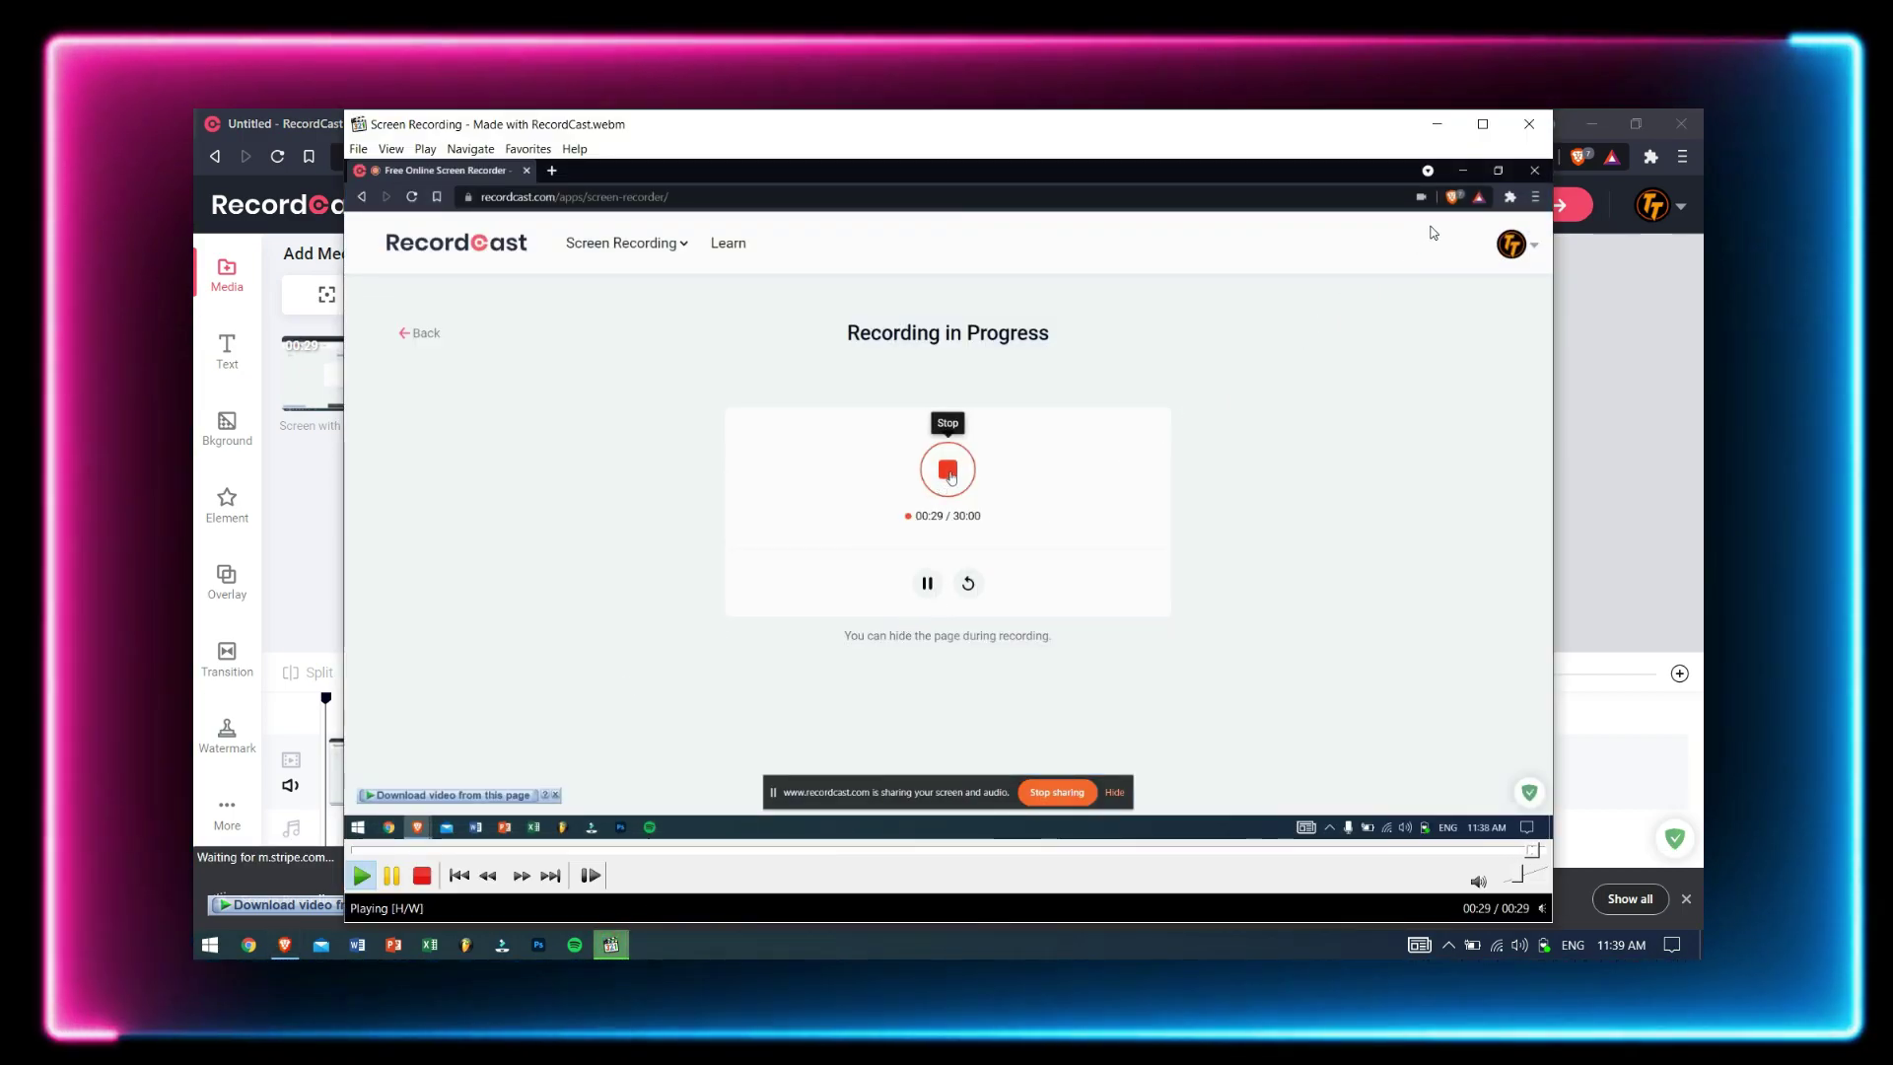
click(1541, 129)
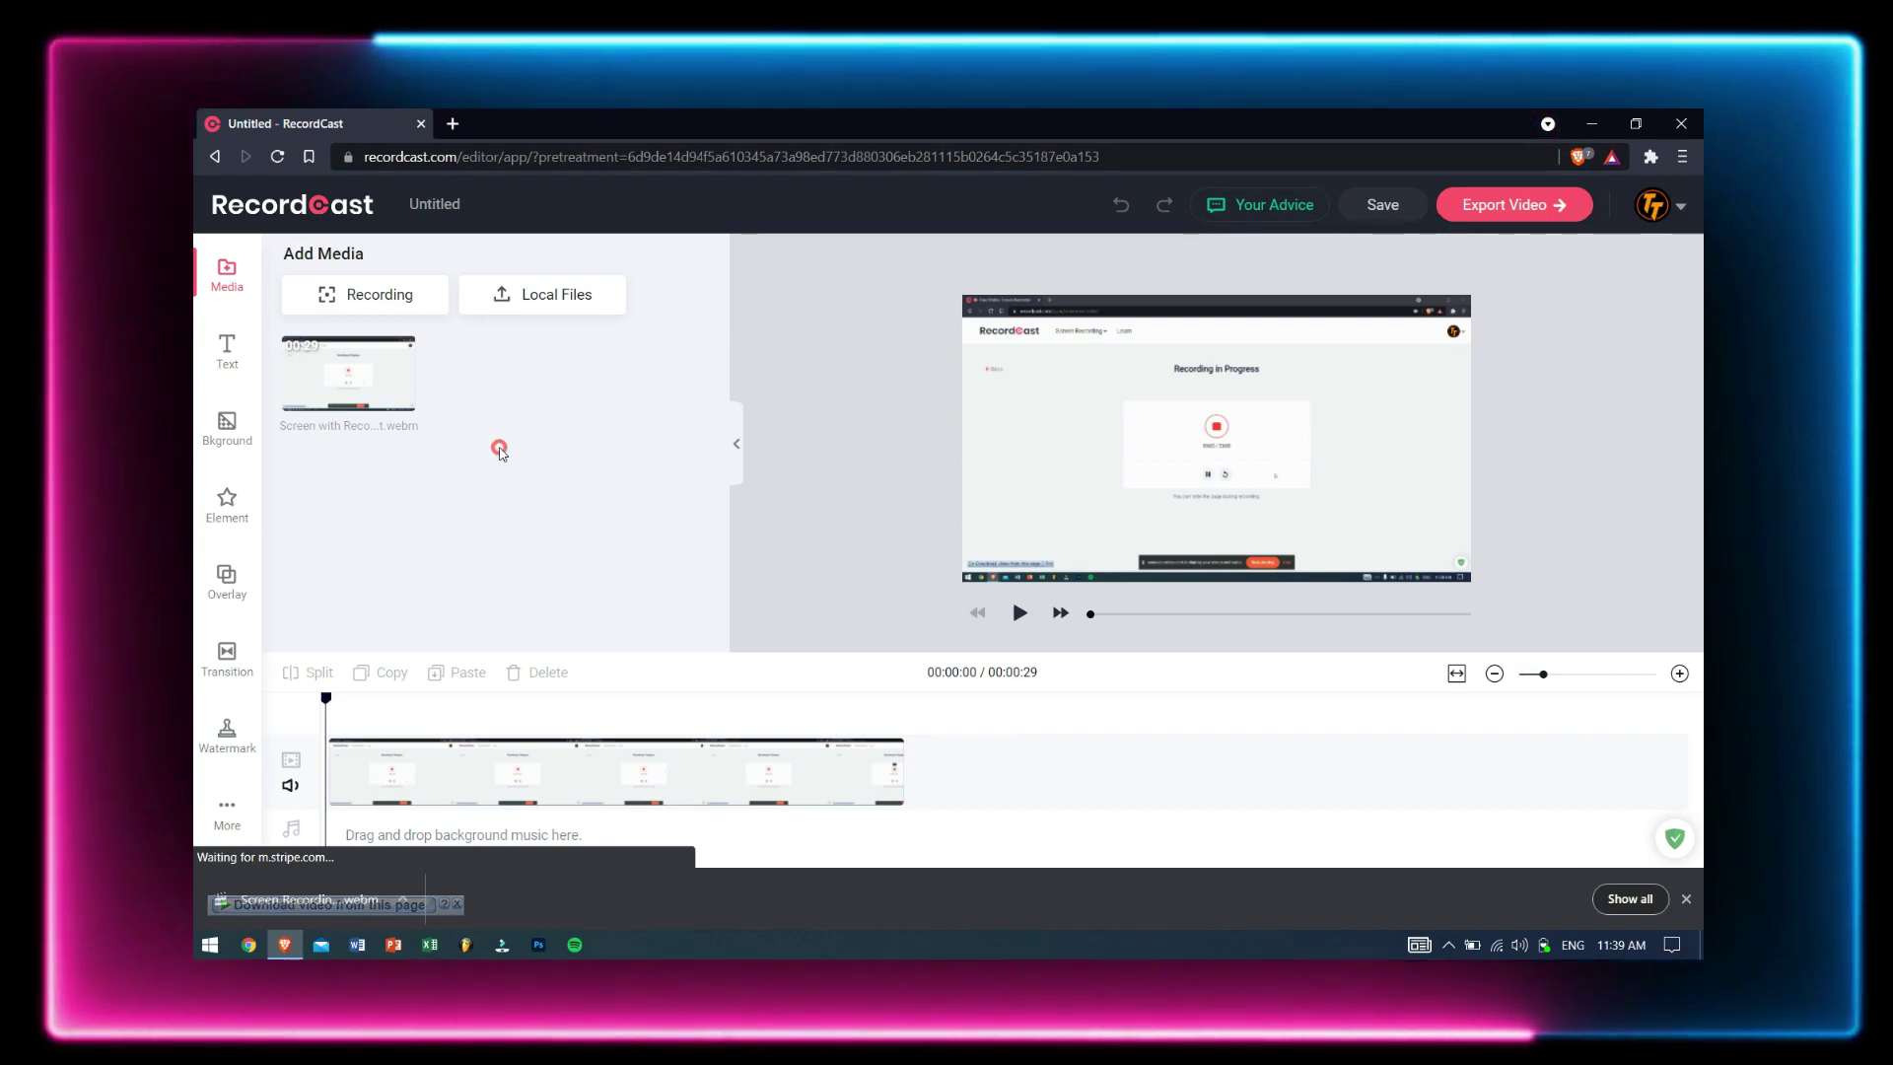
Add a Title text preset to the timeline reading 'hello'
mouse_move(383, 386)
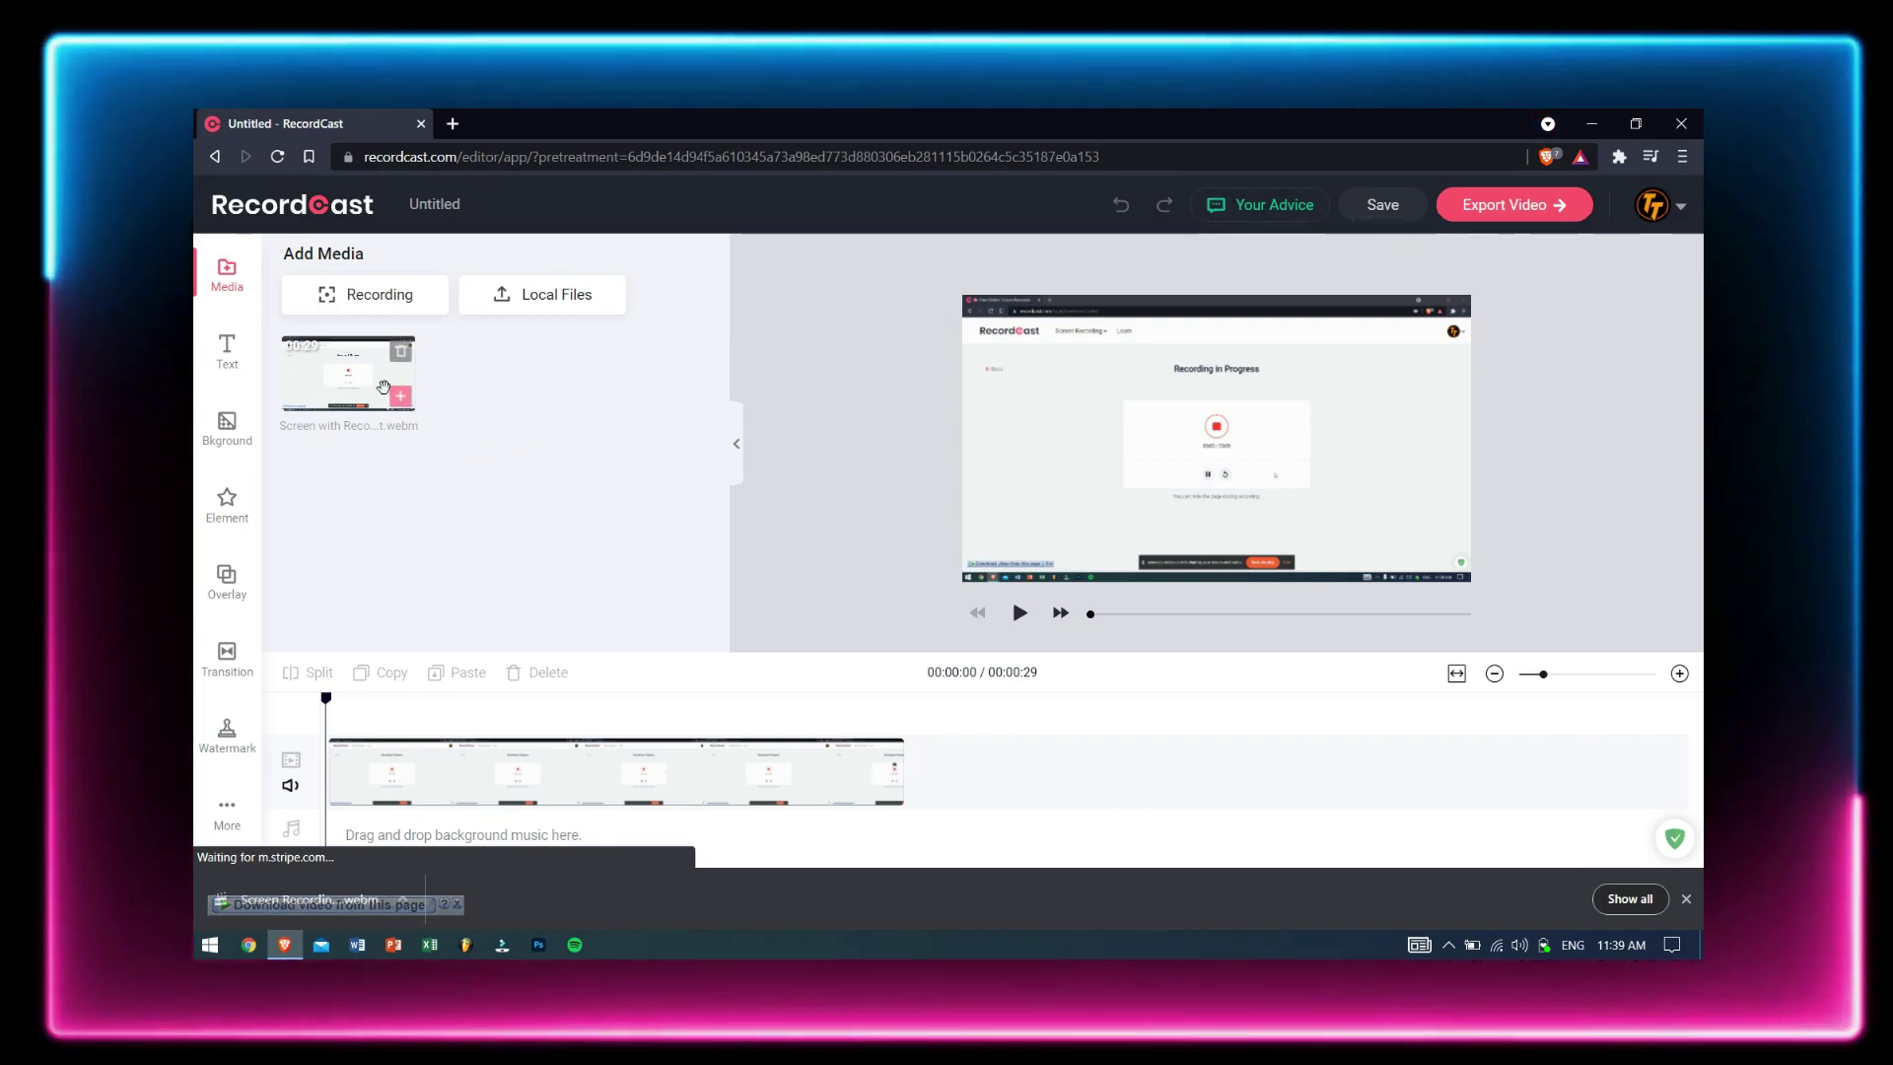
click(227, 353)
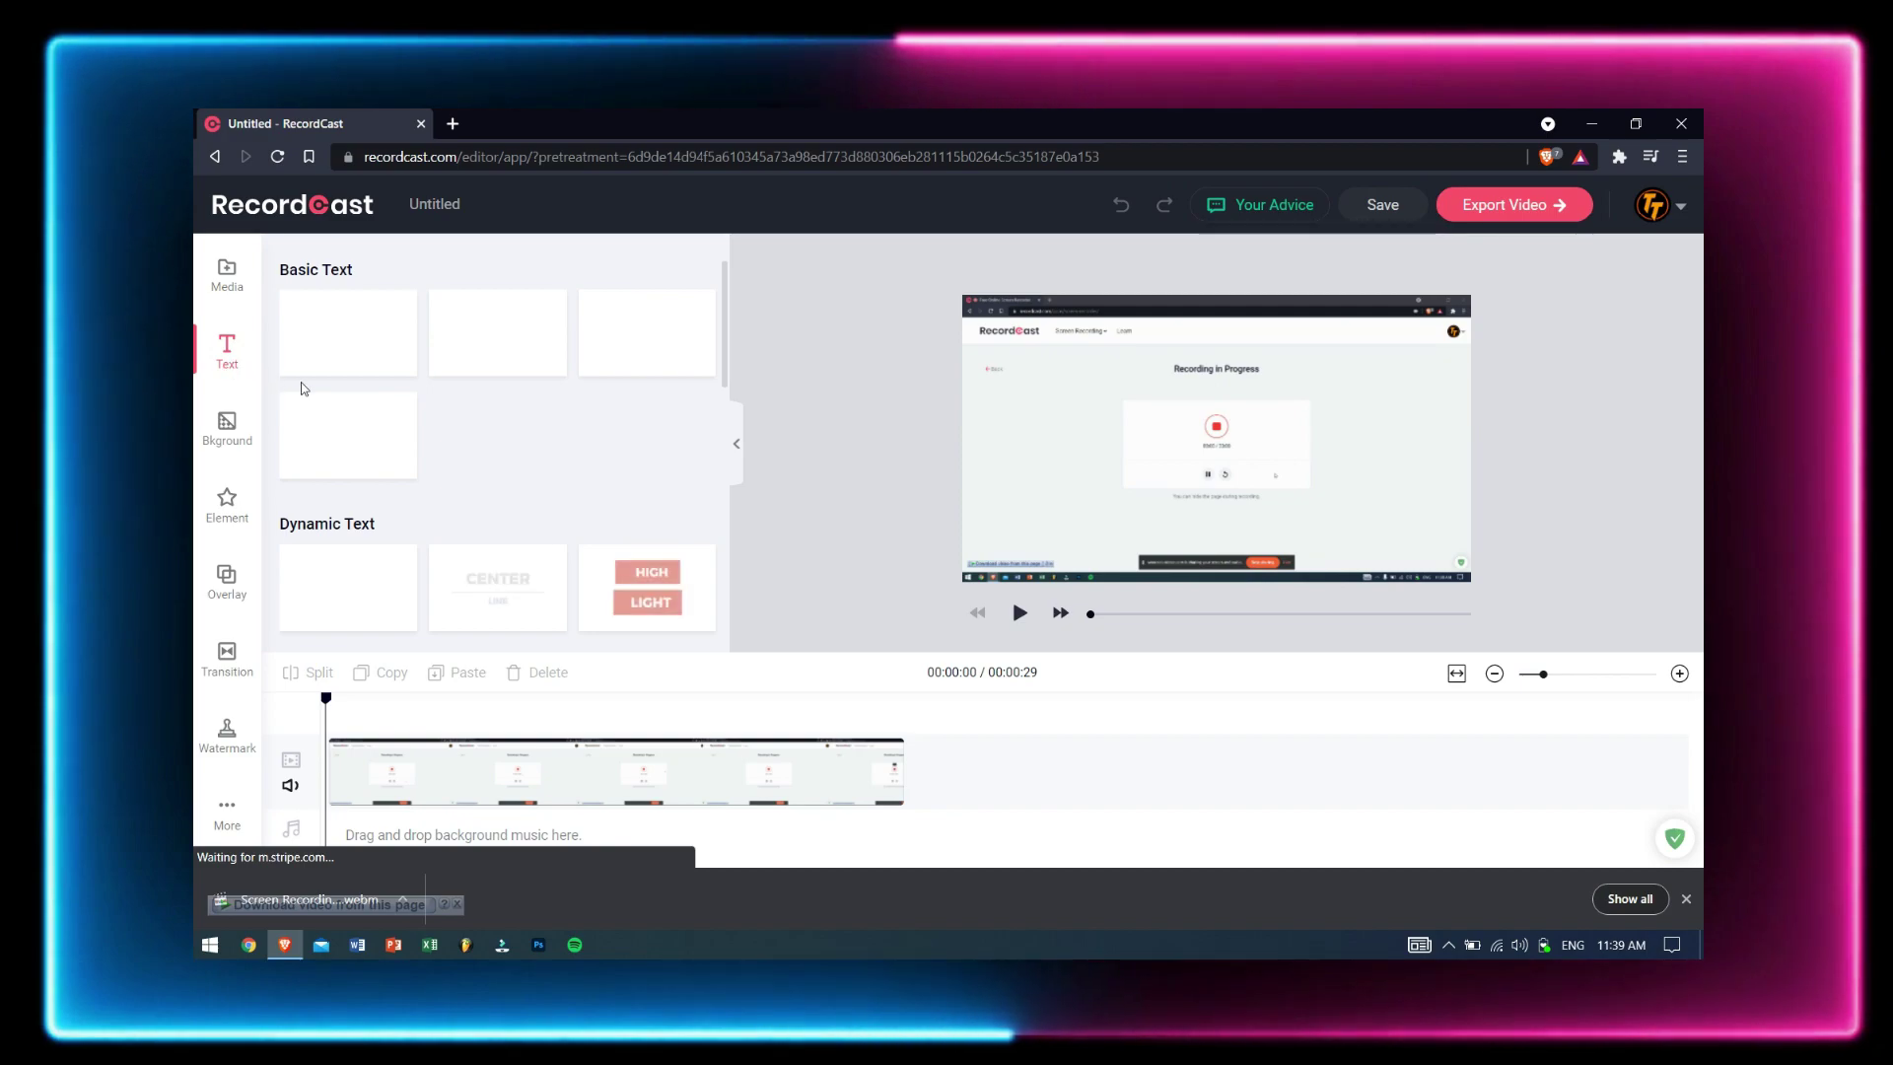
drag(357, 358, 364, 738)
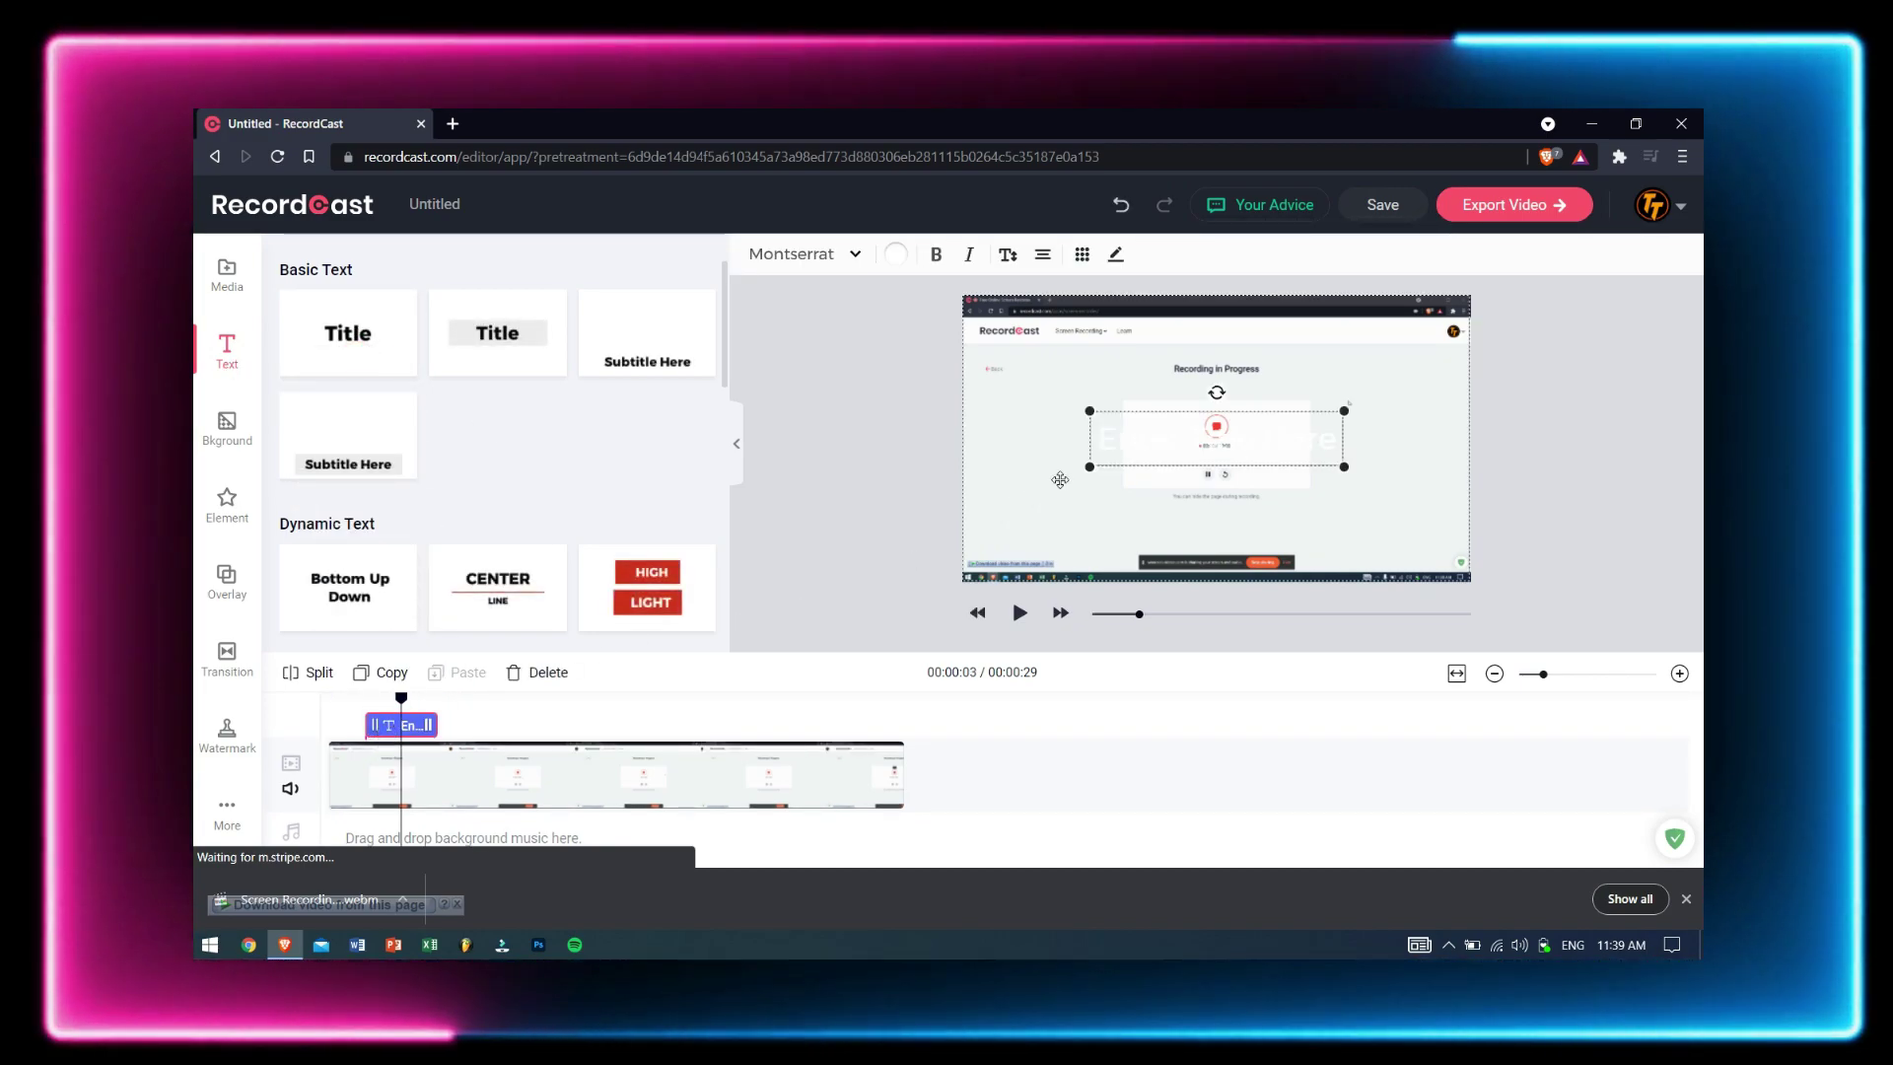
double_click(1158, 439)
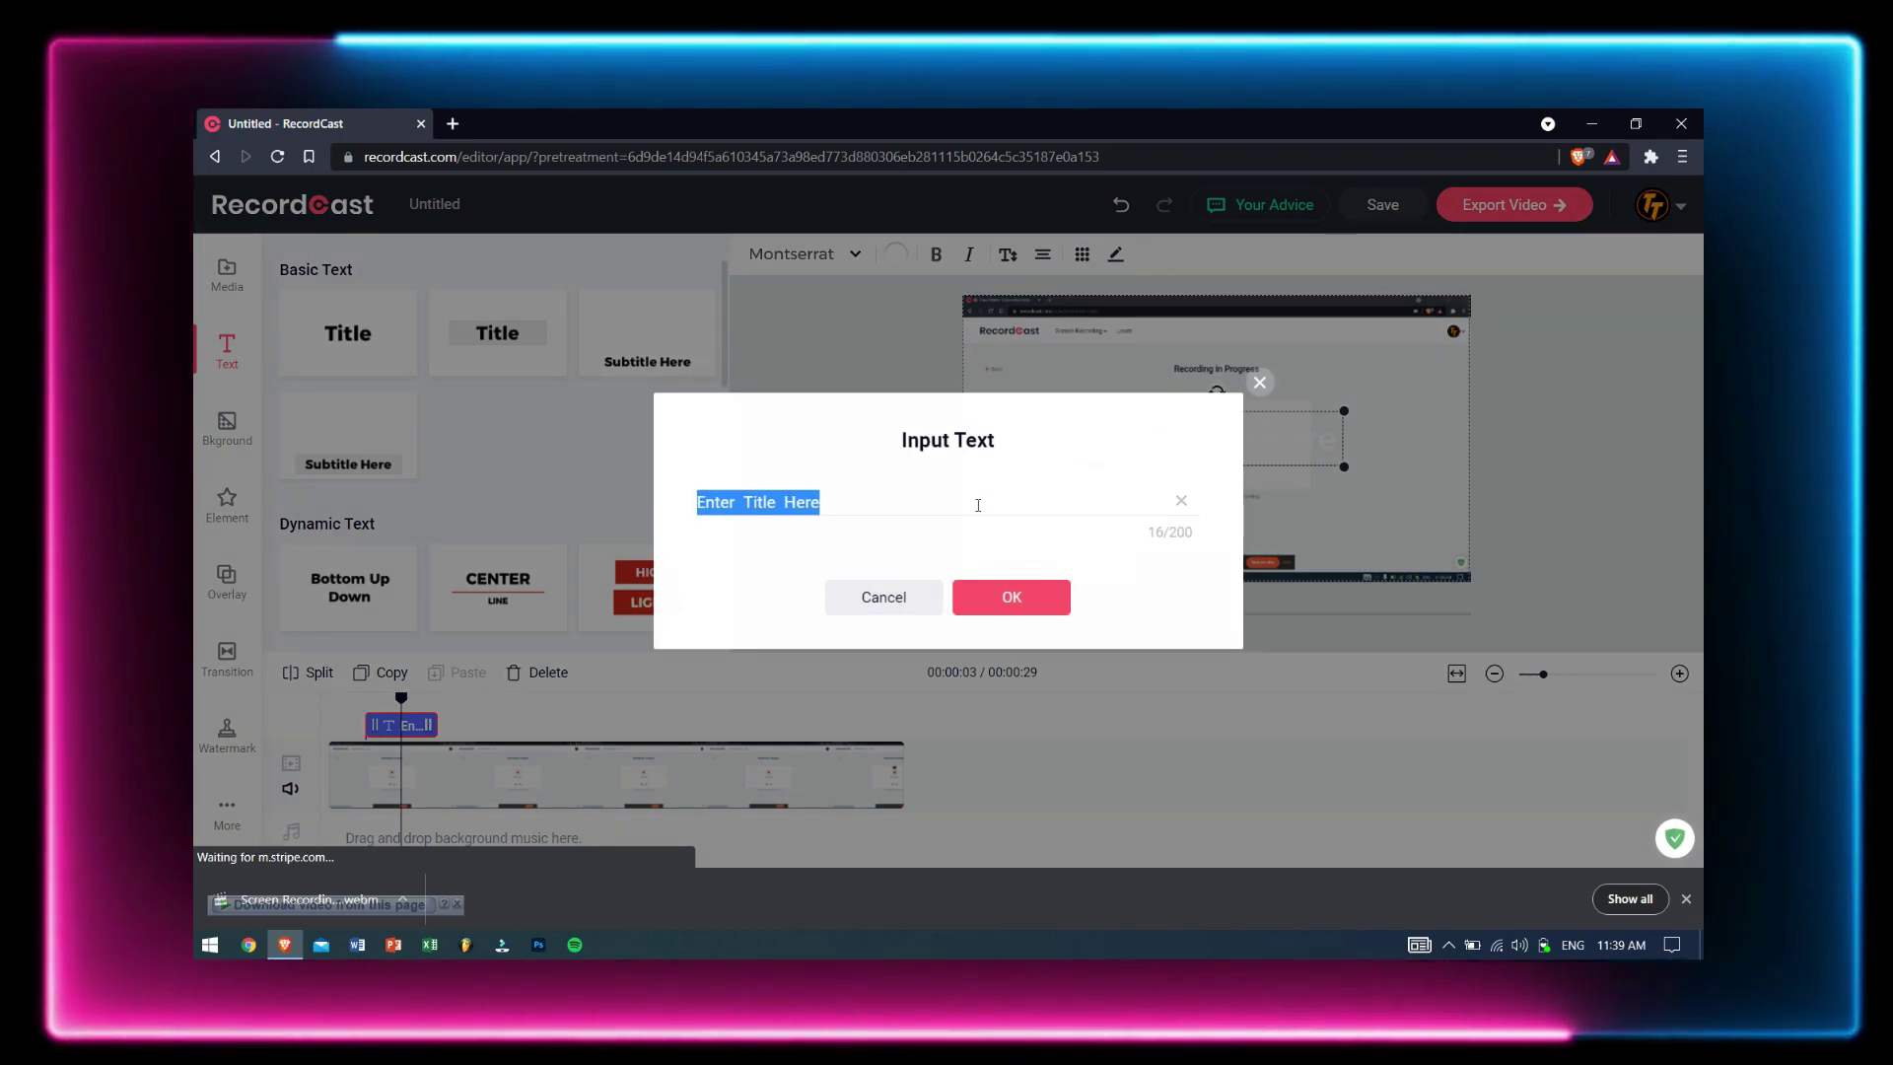
text(hello)
key(Return)
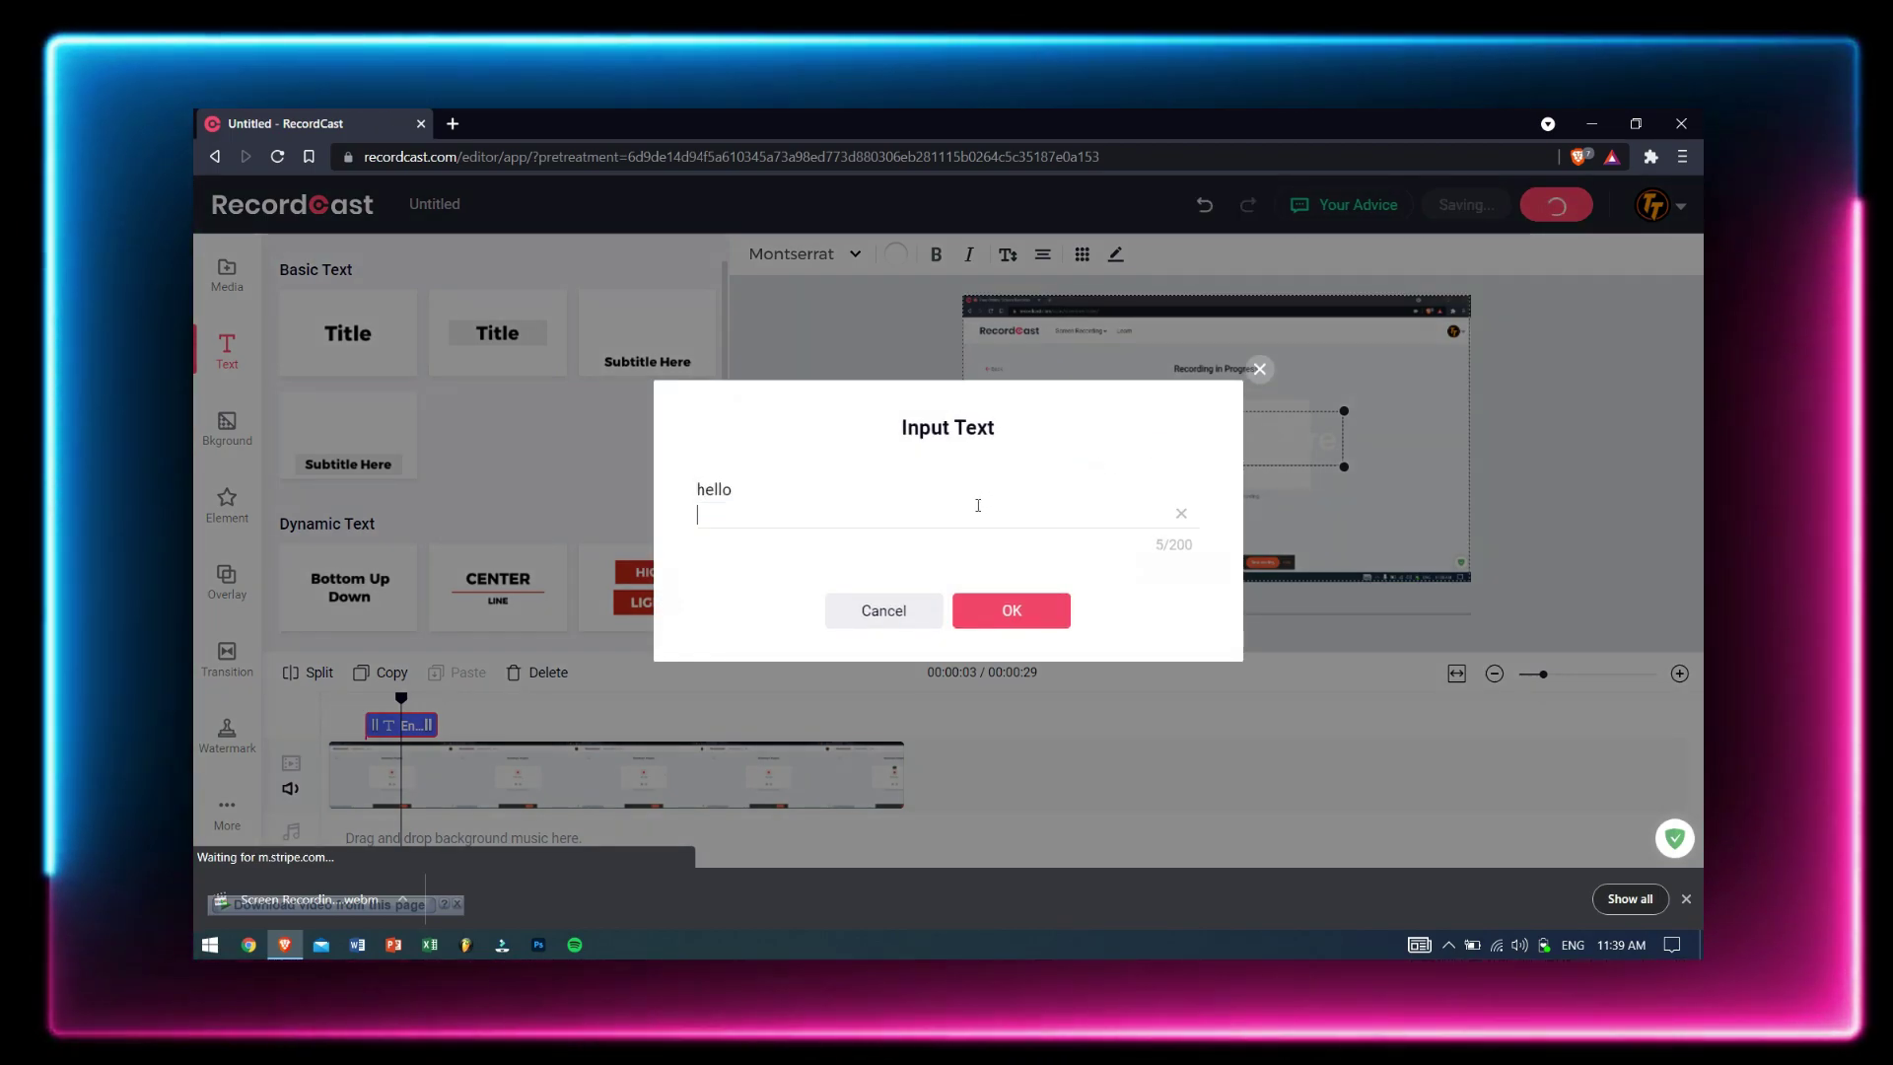
click(1007, 616)
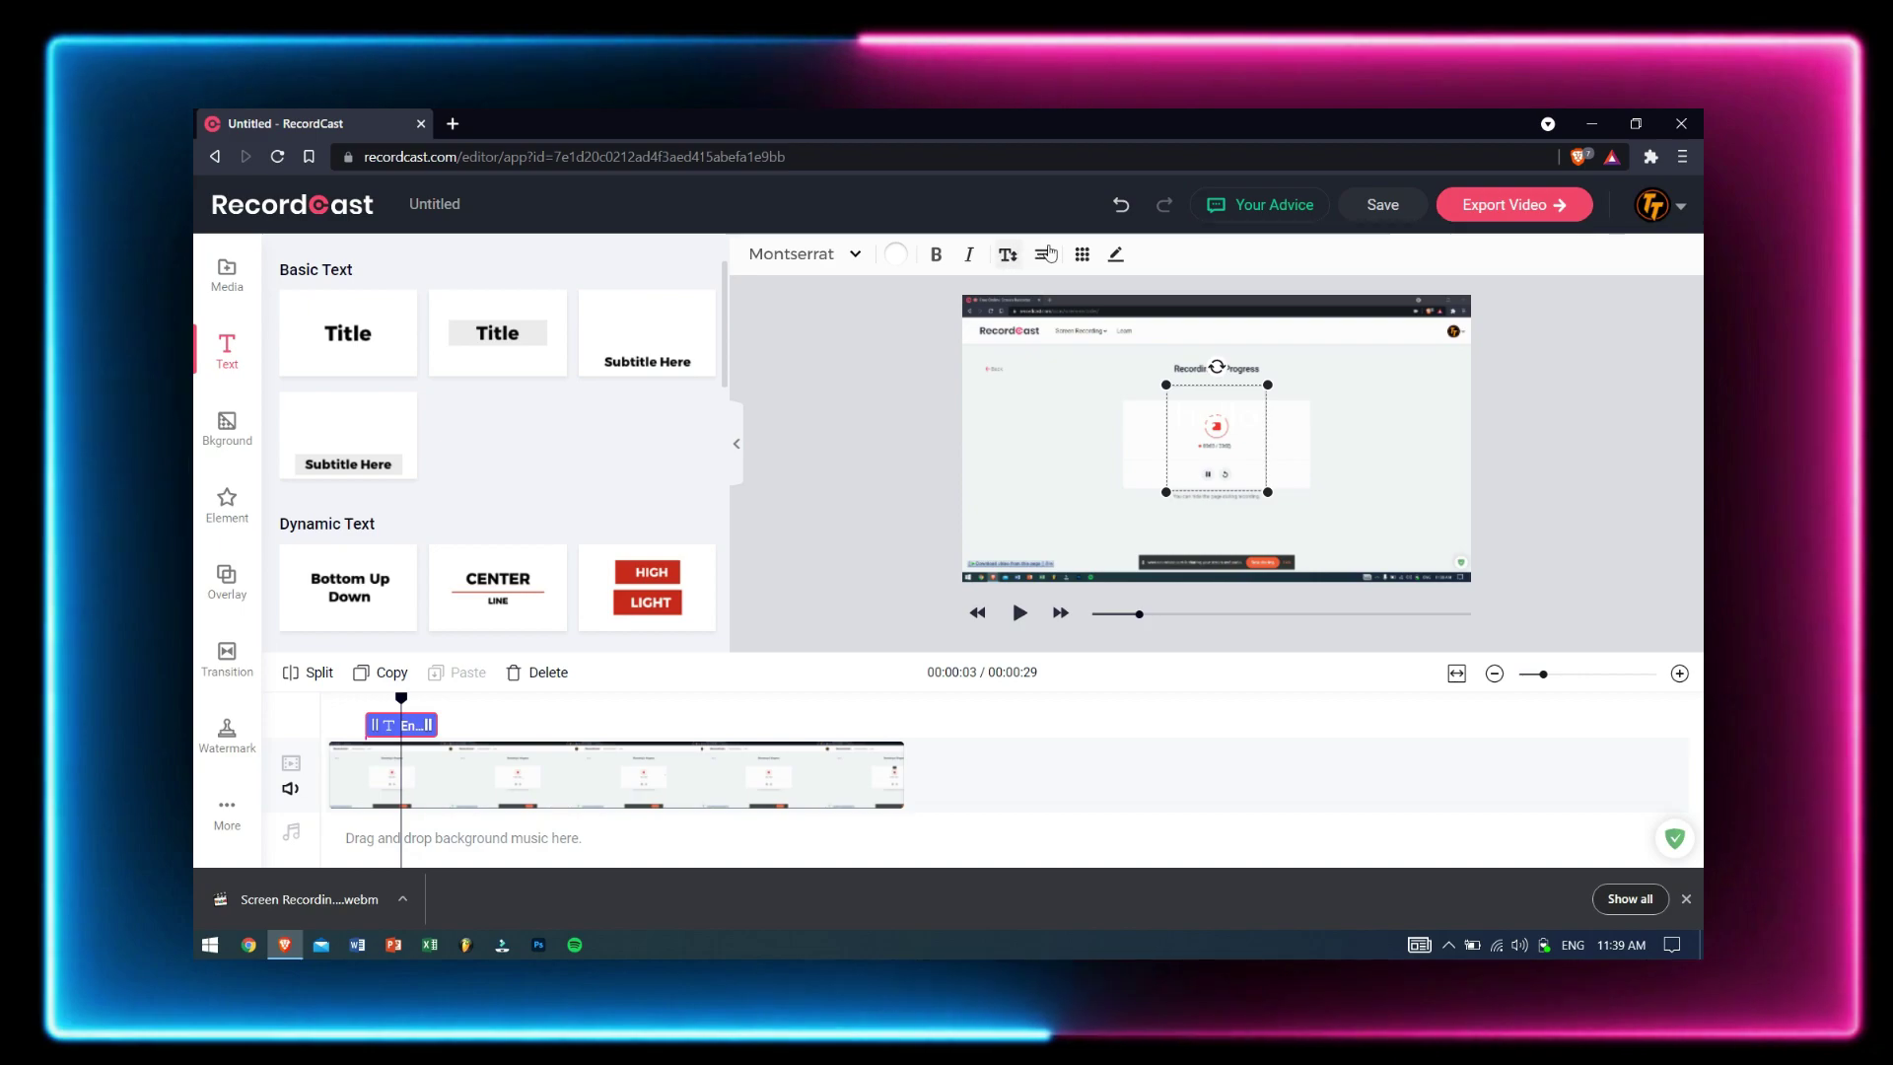
Colour the hello text black and move it to the video's left side
click(895, 253)
click(895, 253)
click(895, 253)
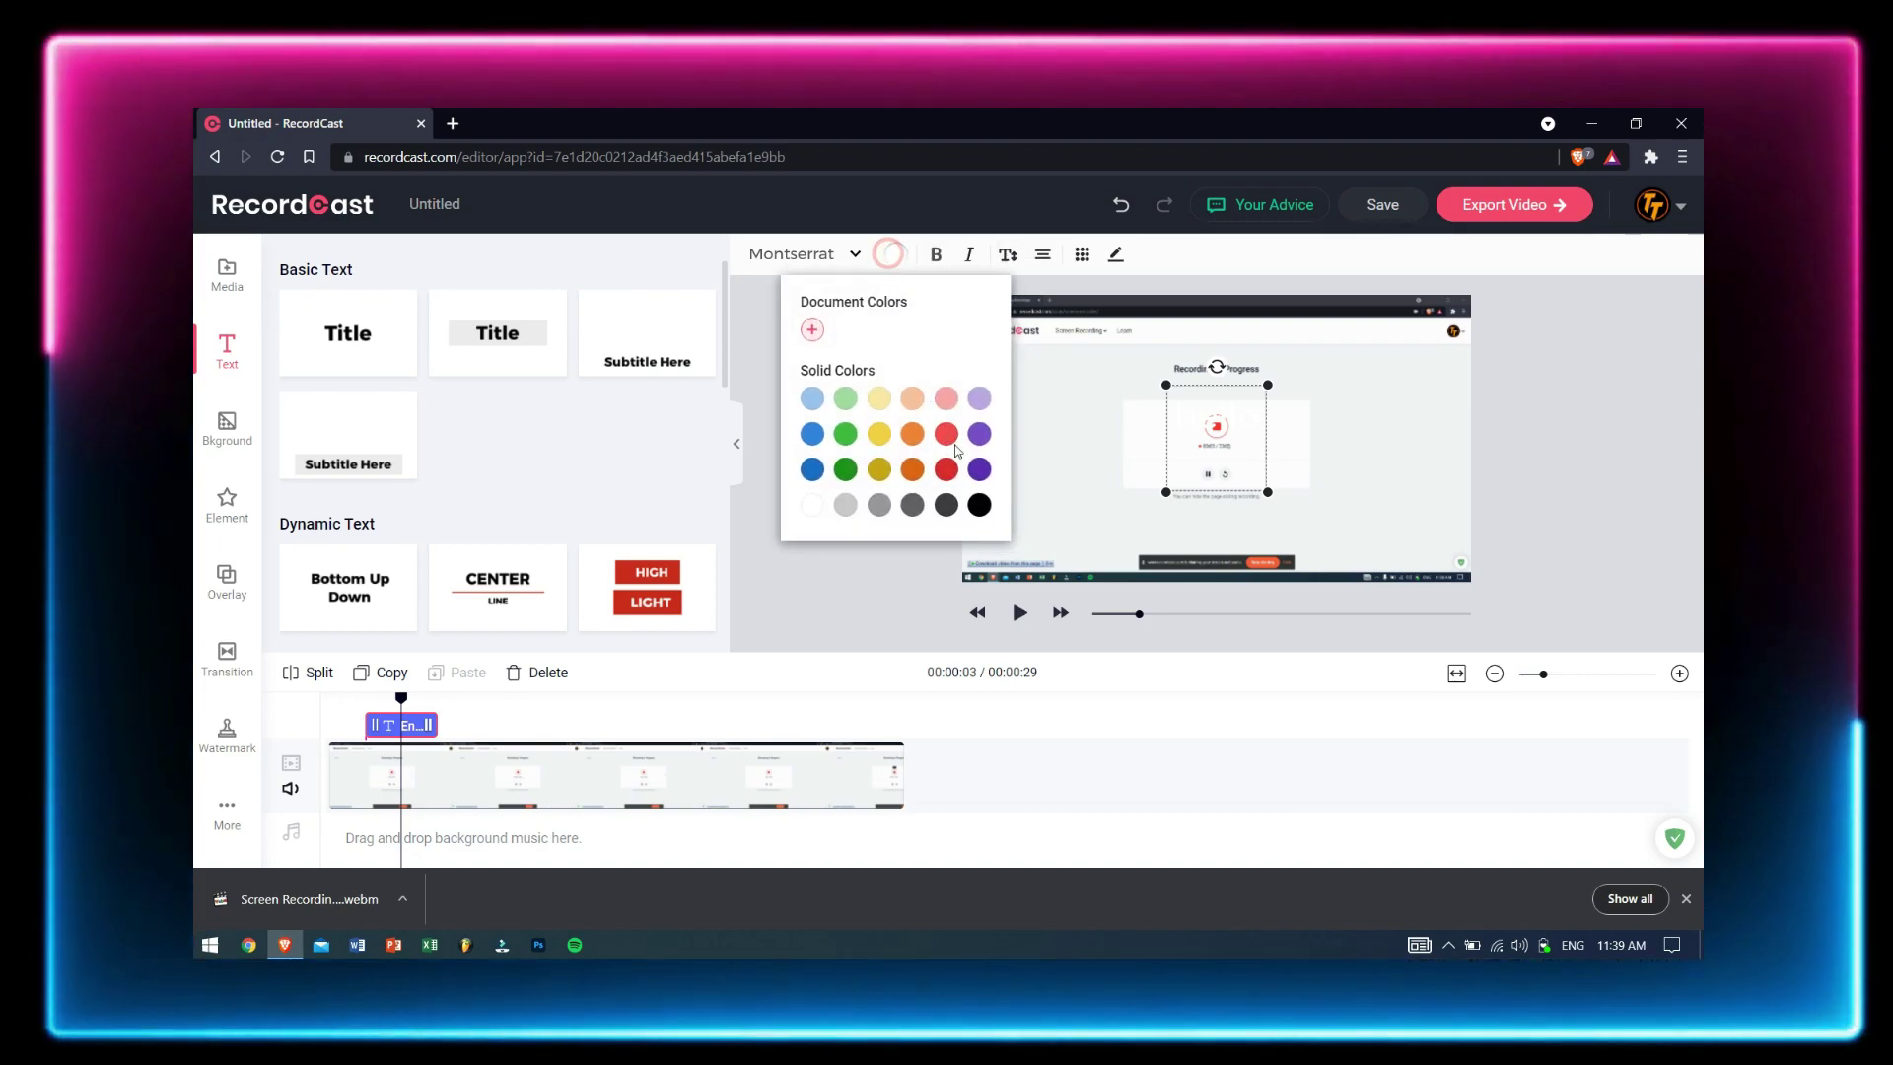
click(979, 505)
click(778, 558)
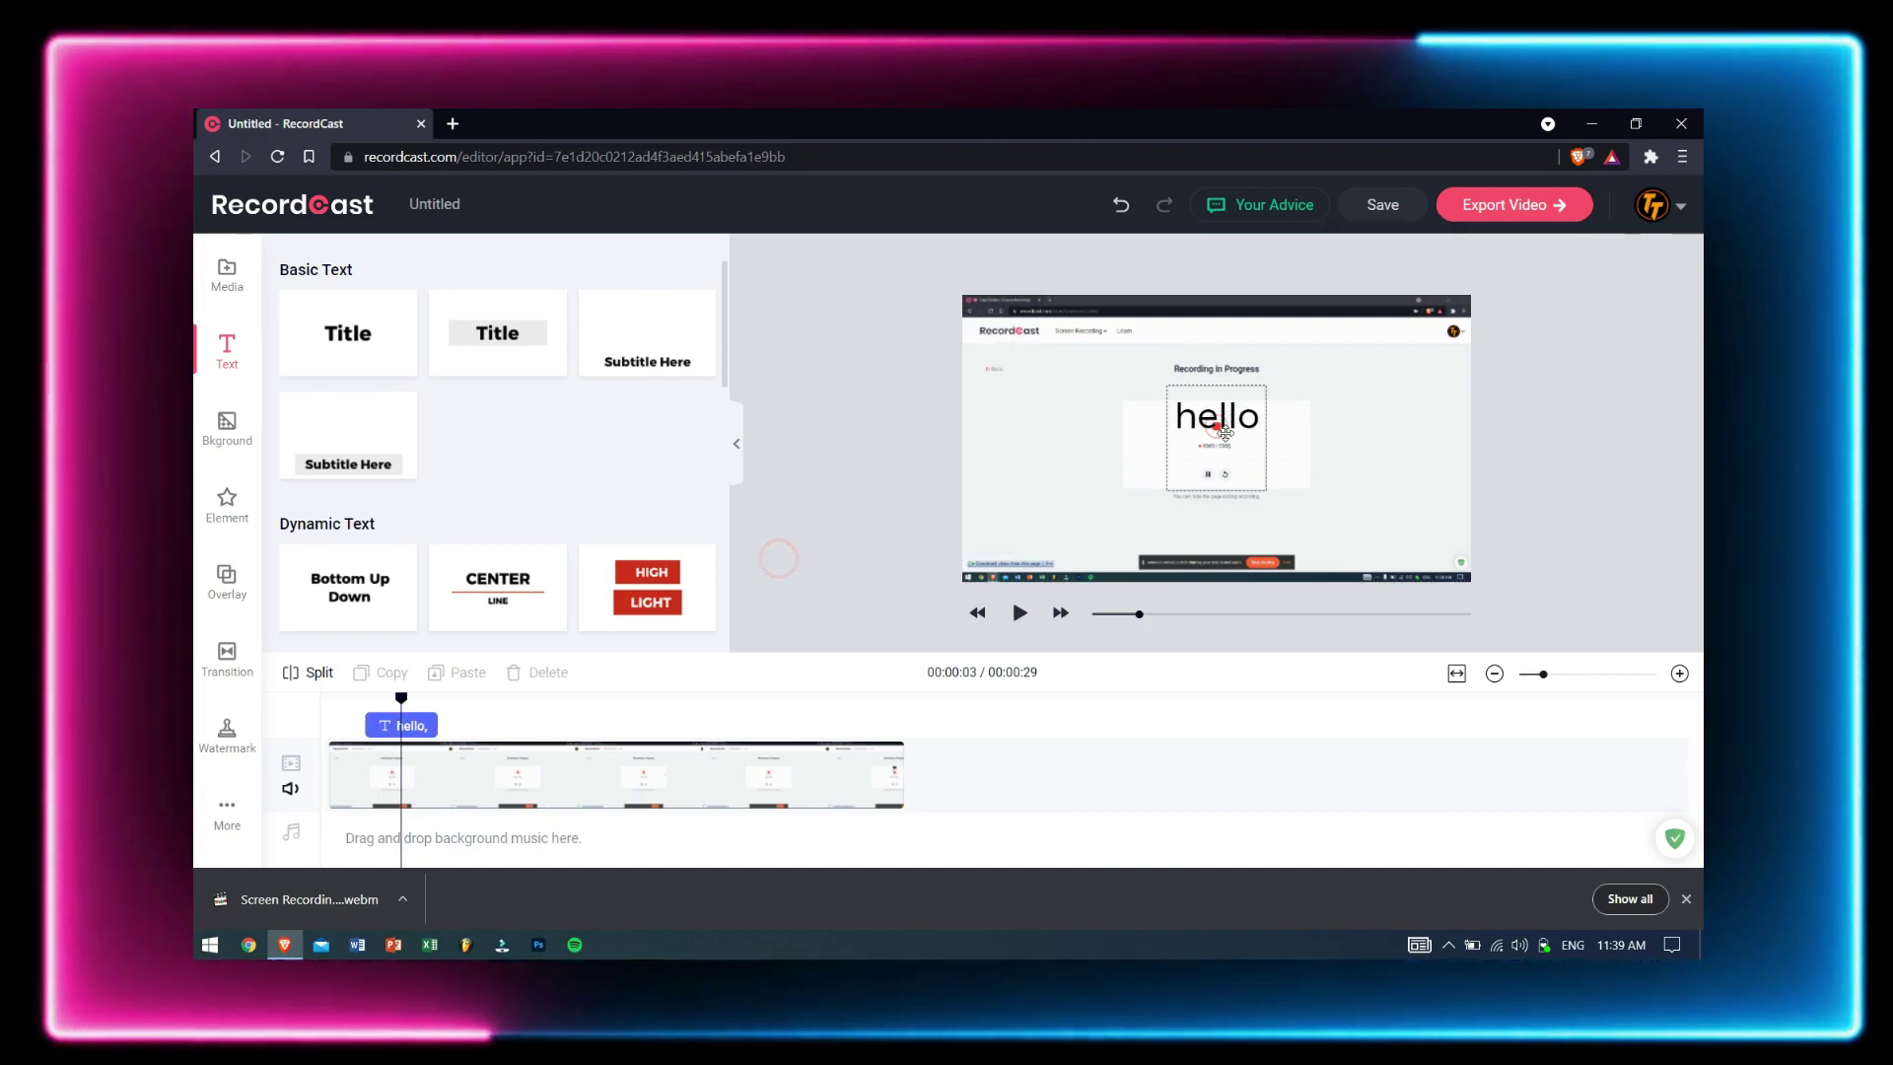
drag(1225, 433, 1029, 462)
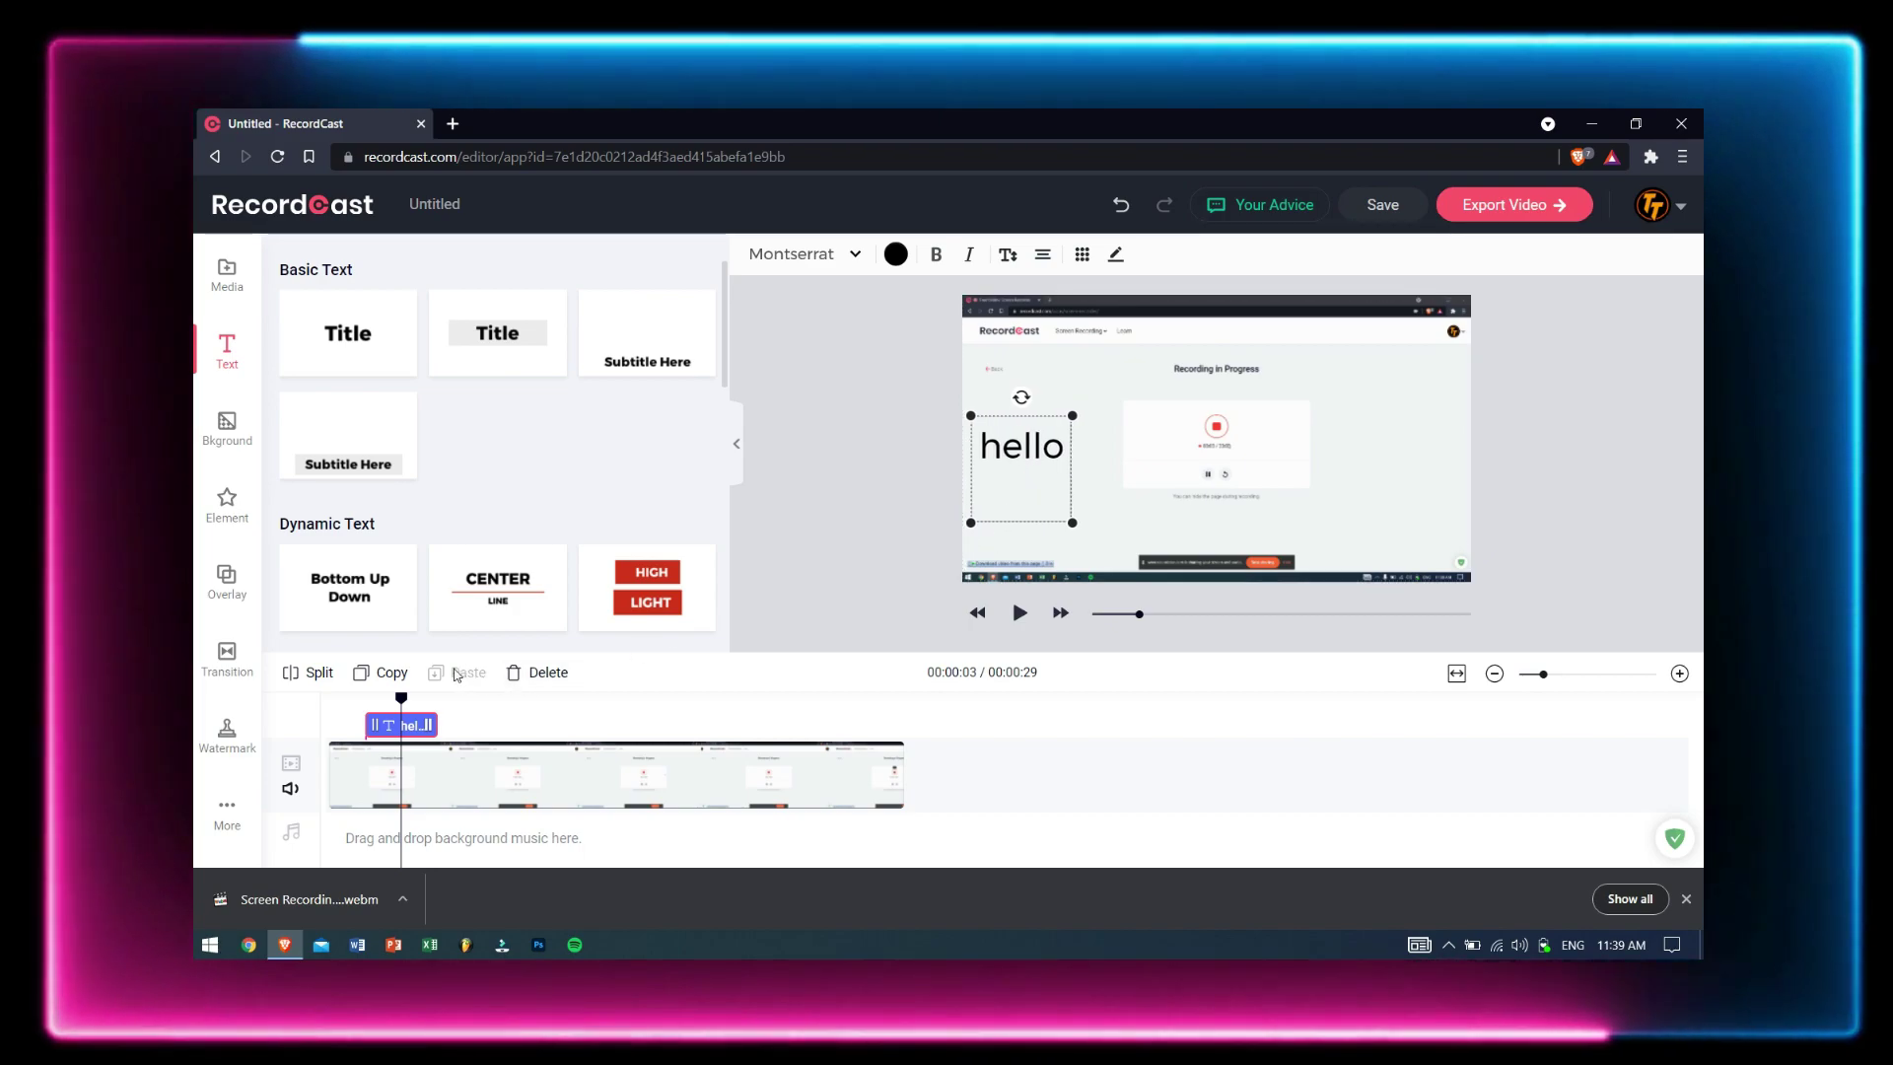
drag(401, 698, 362, 698)
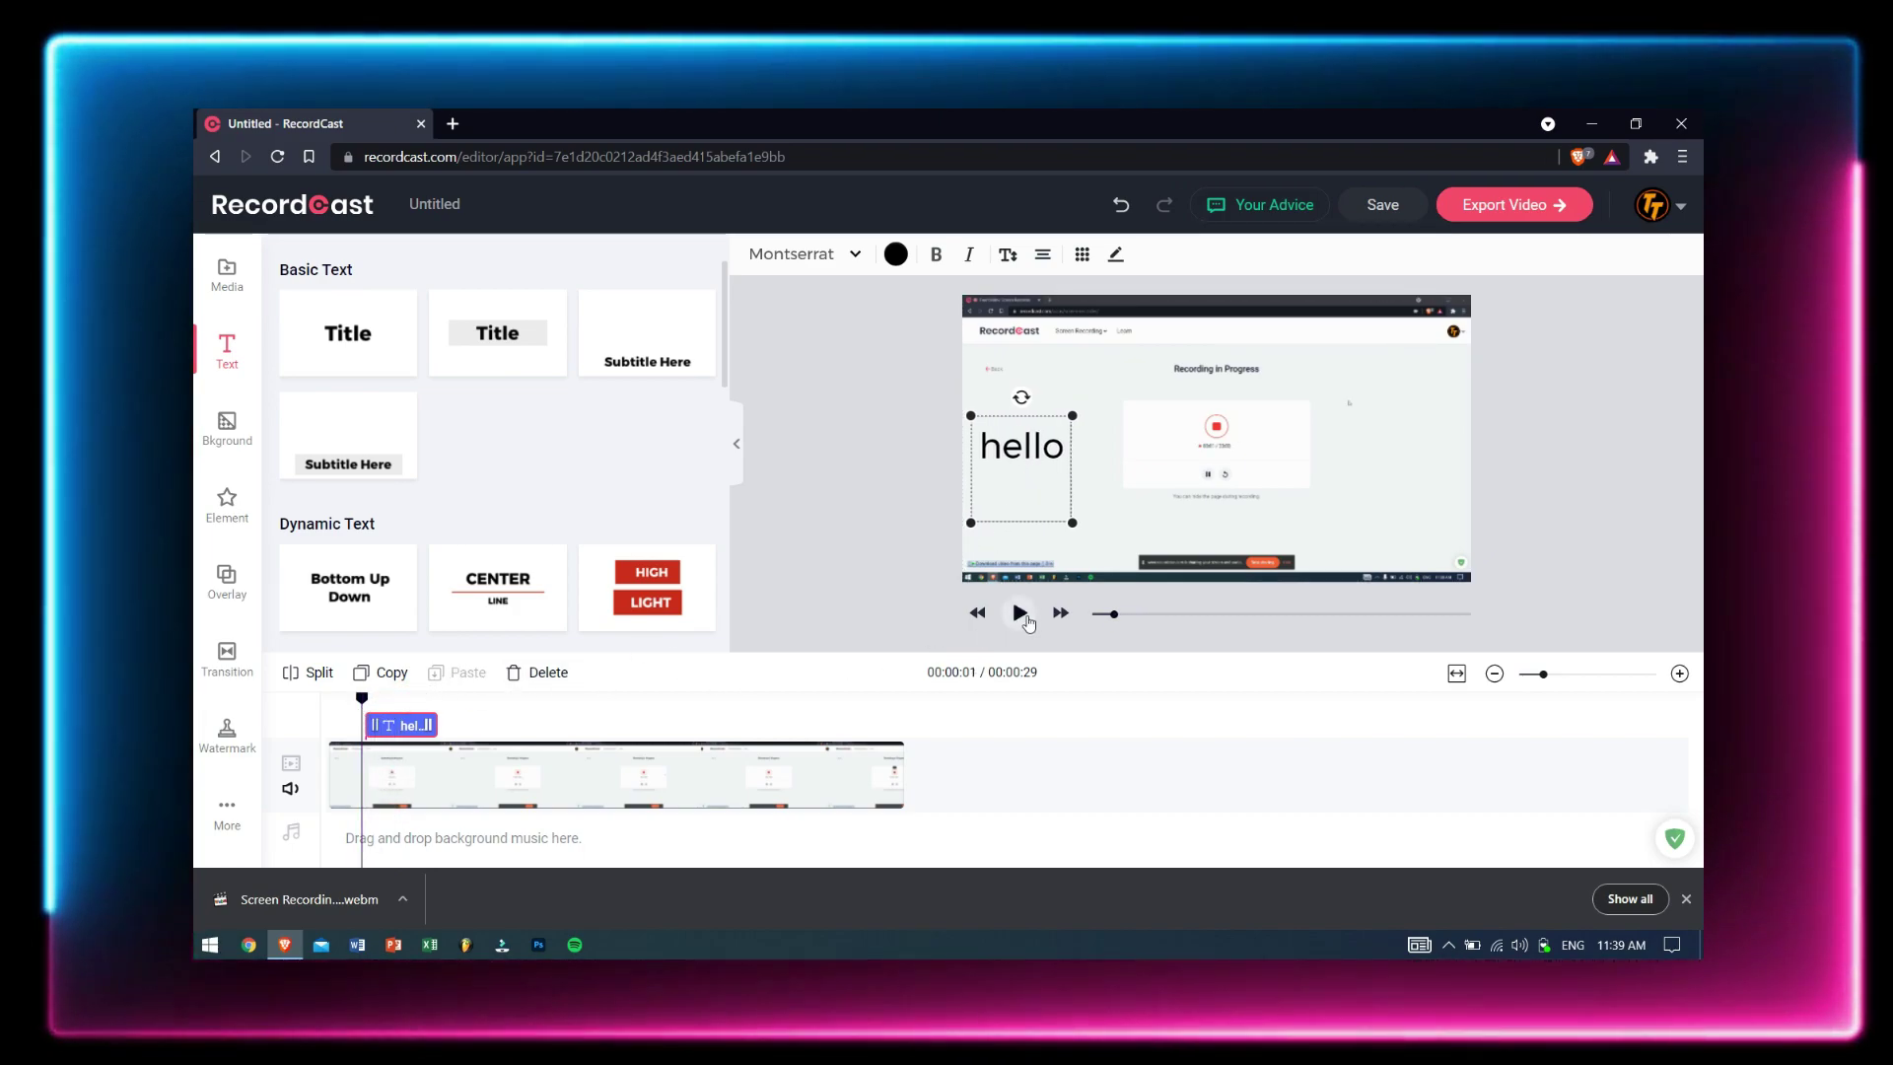
click(1022, 615)
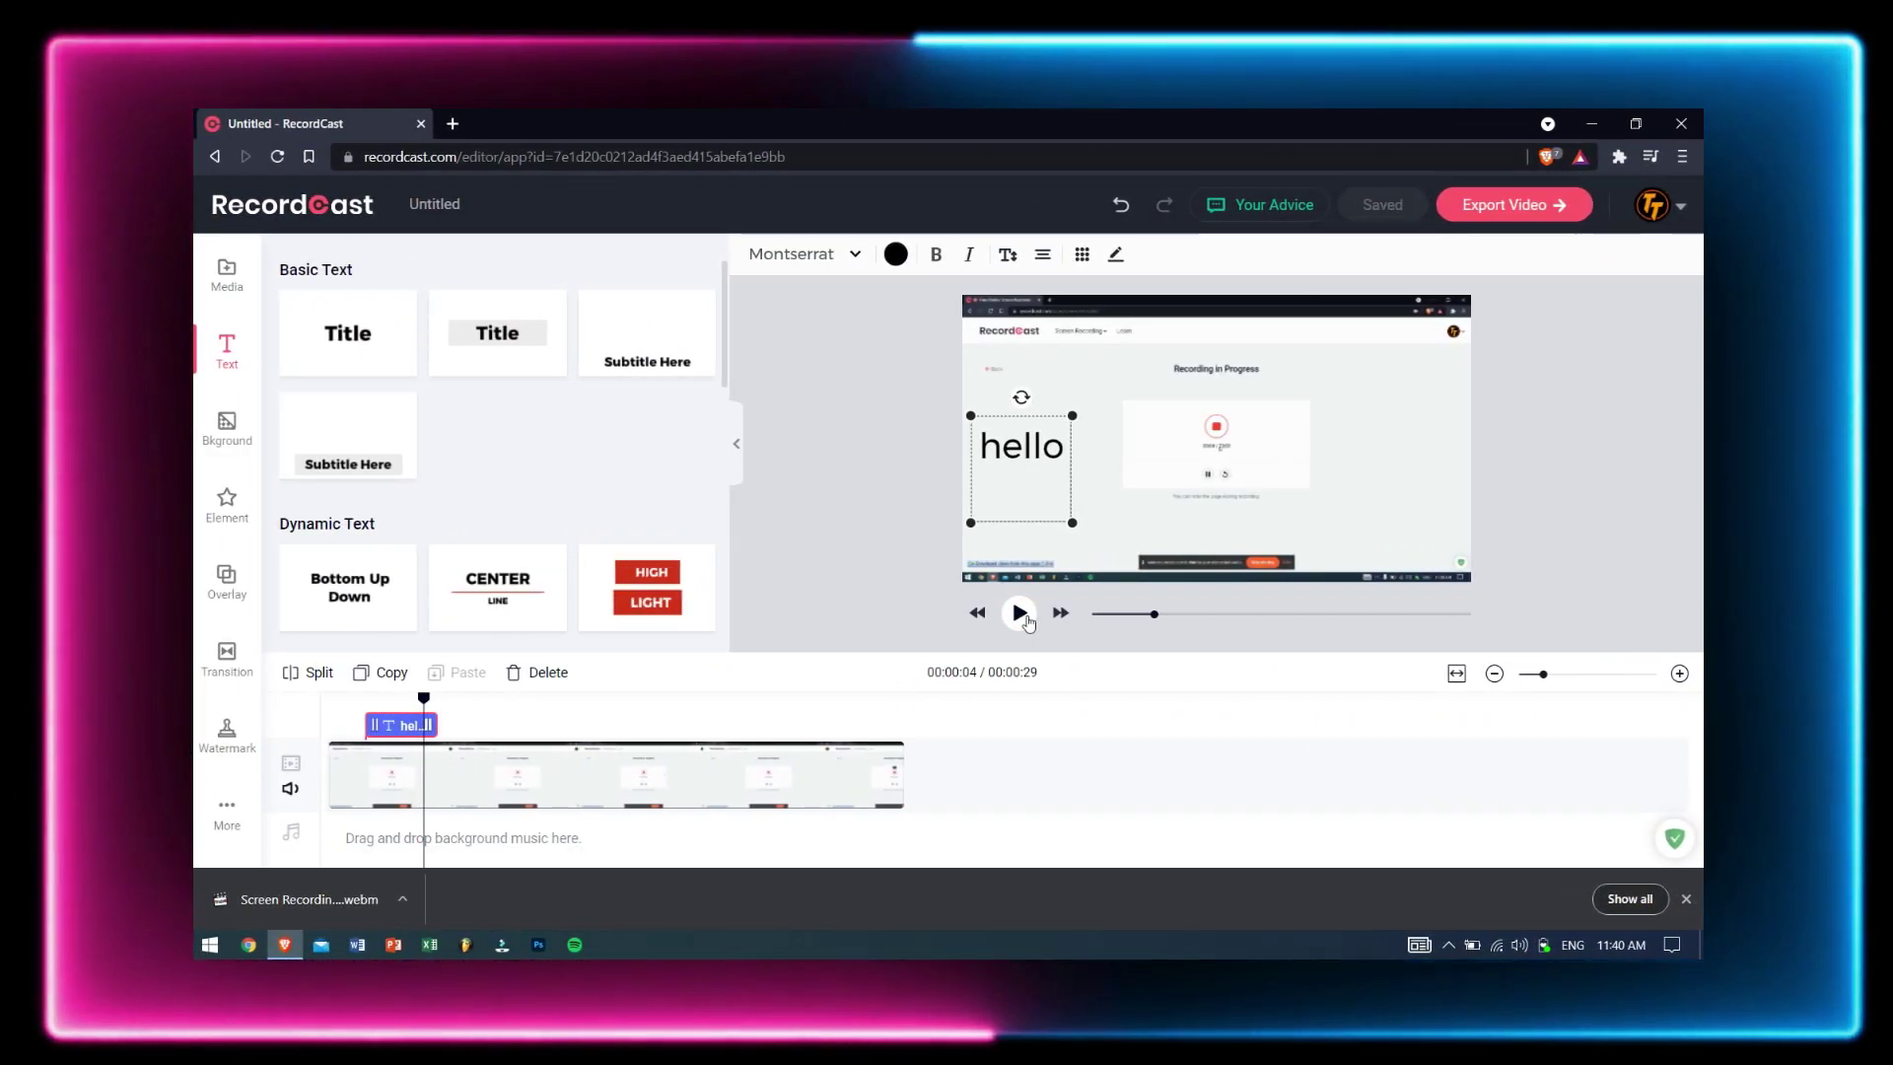
click(1020, 613)
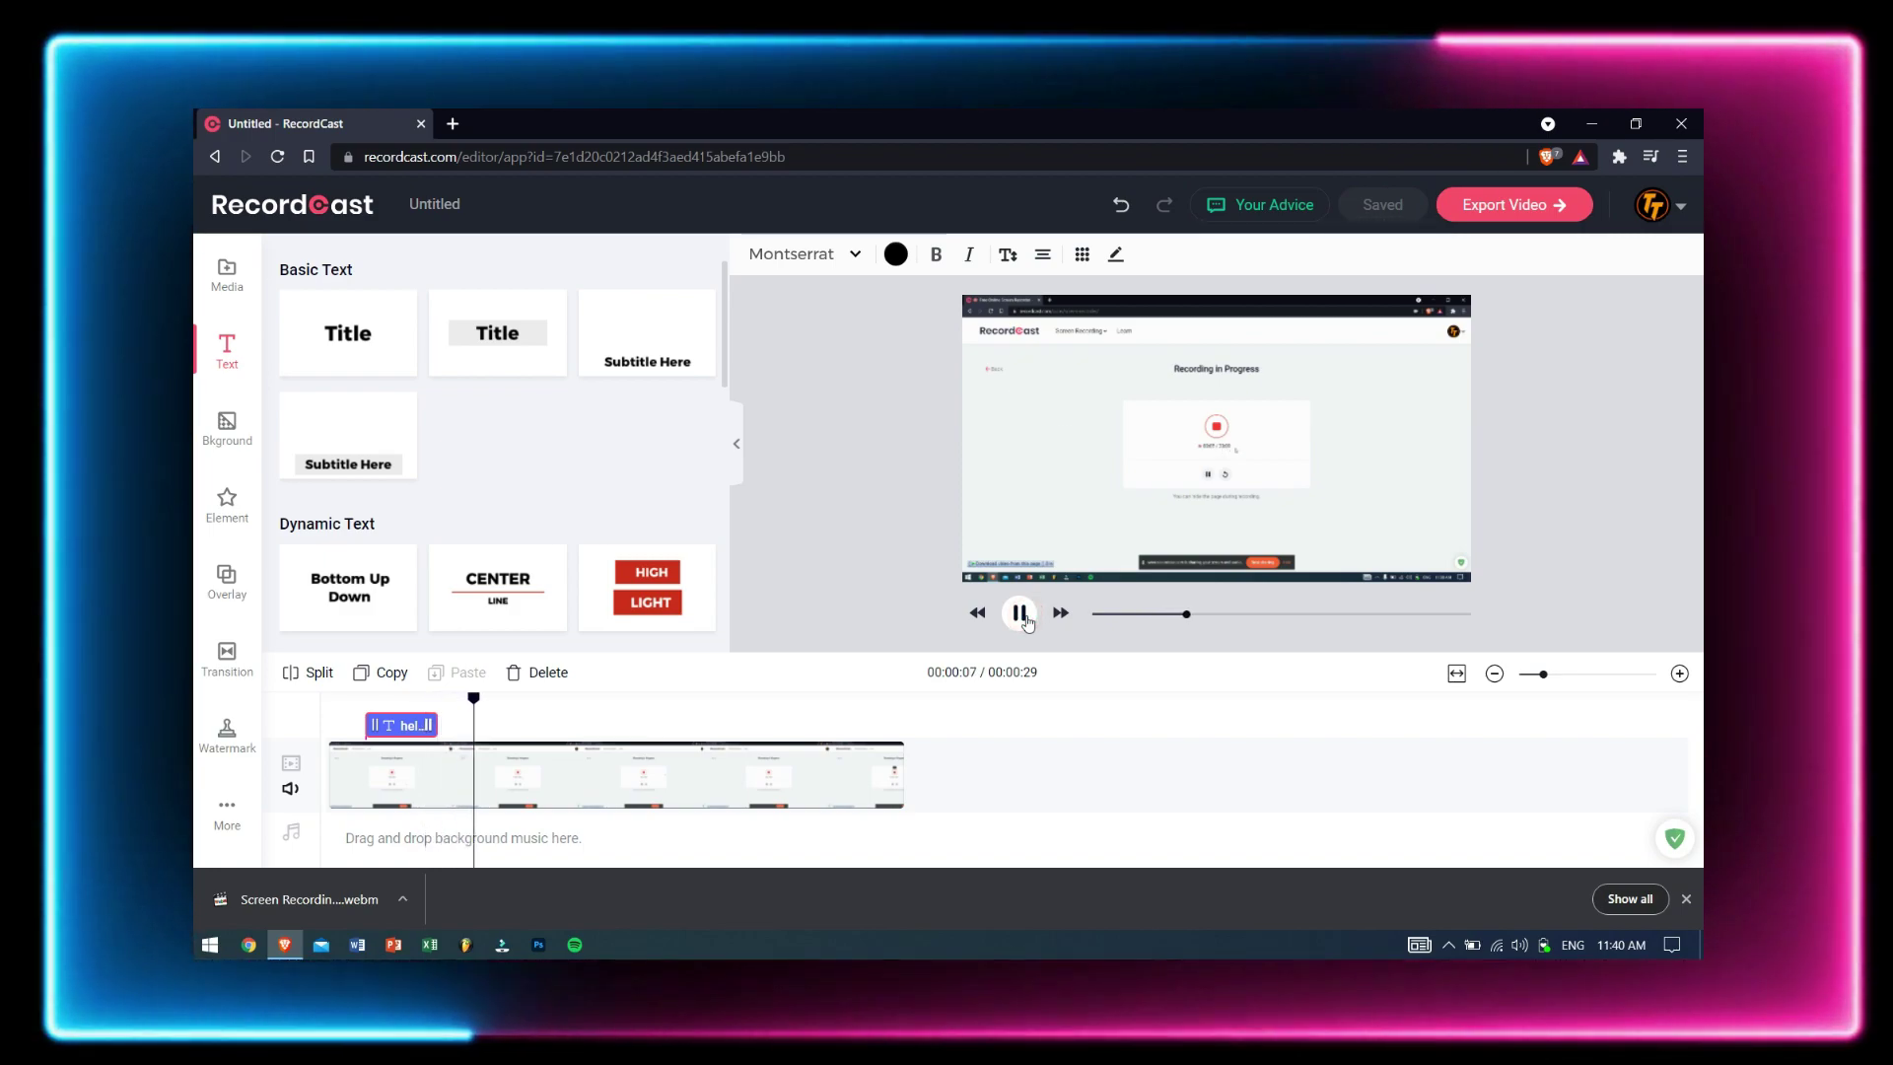
Add a HIGH LIGHT dynamic text after hello reading 'Tutorial' with 'Heelo' beneath
drag(647, 586, 542, 724)
double_click(1203, 410)
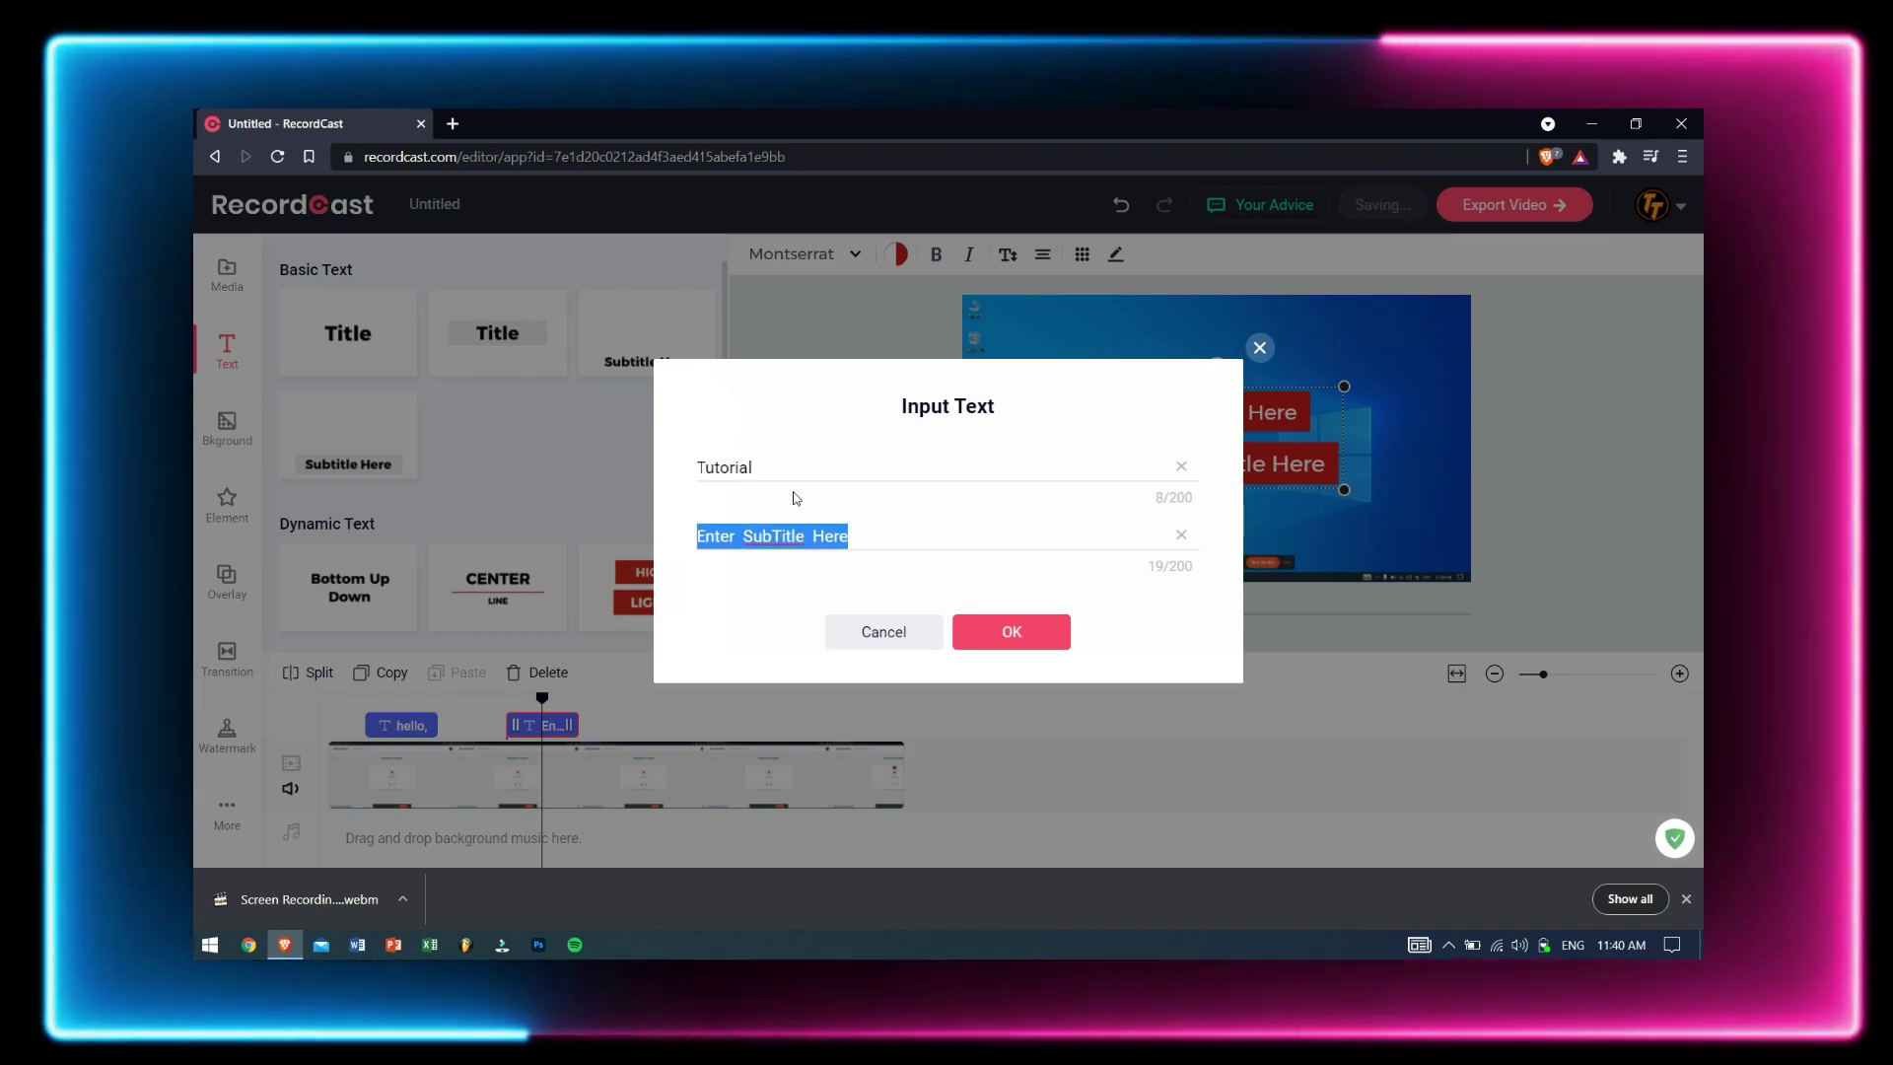
text(Heelo)
key(Return)
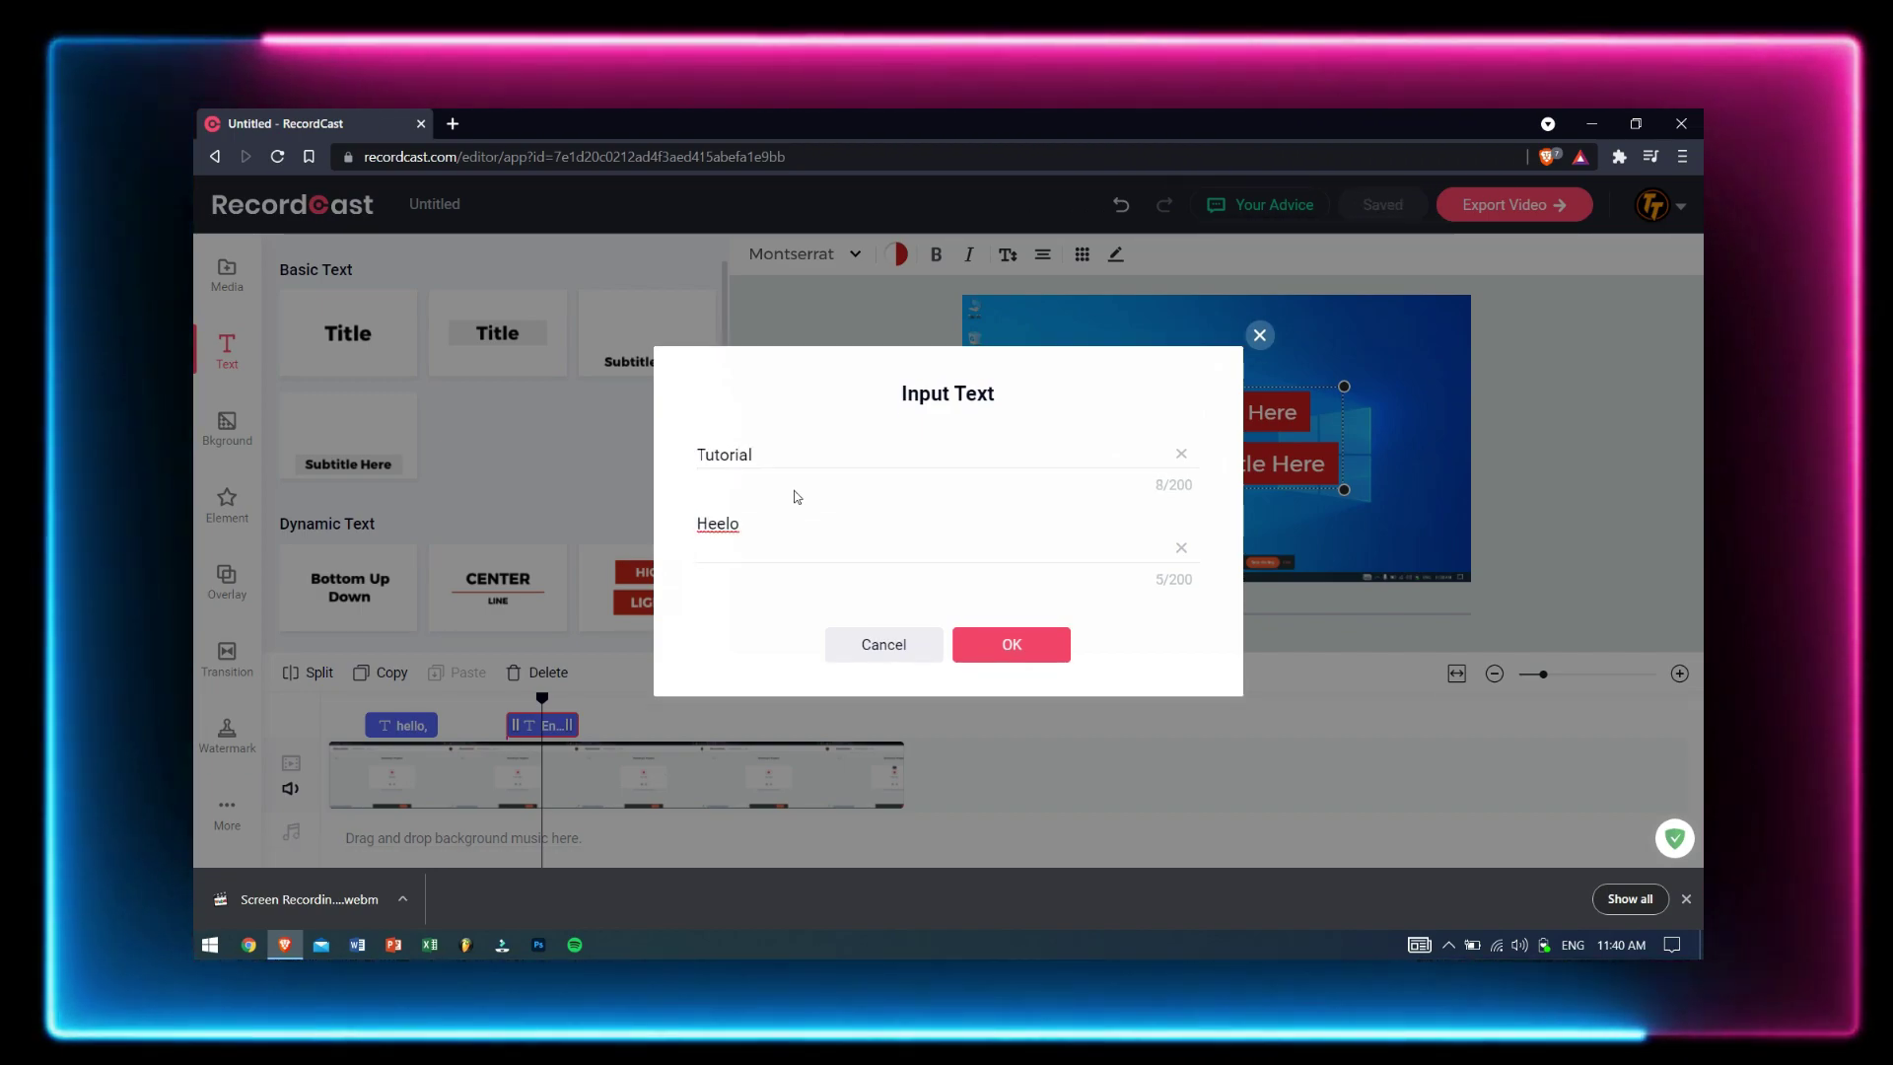
click(1027, 641)
click(484, 700)
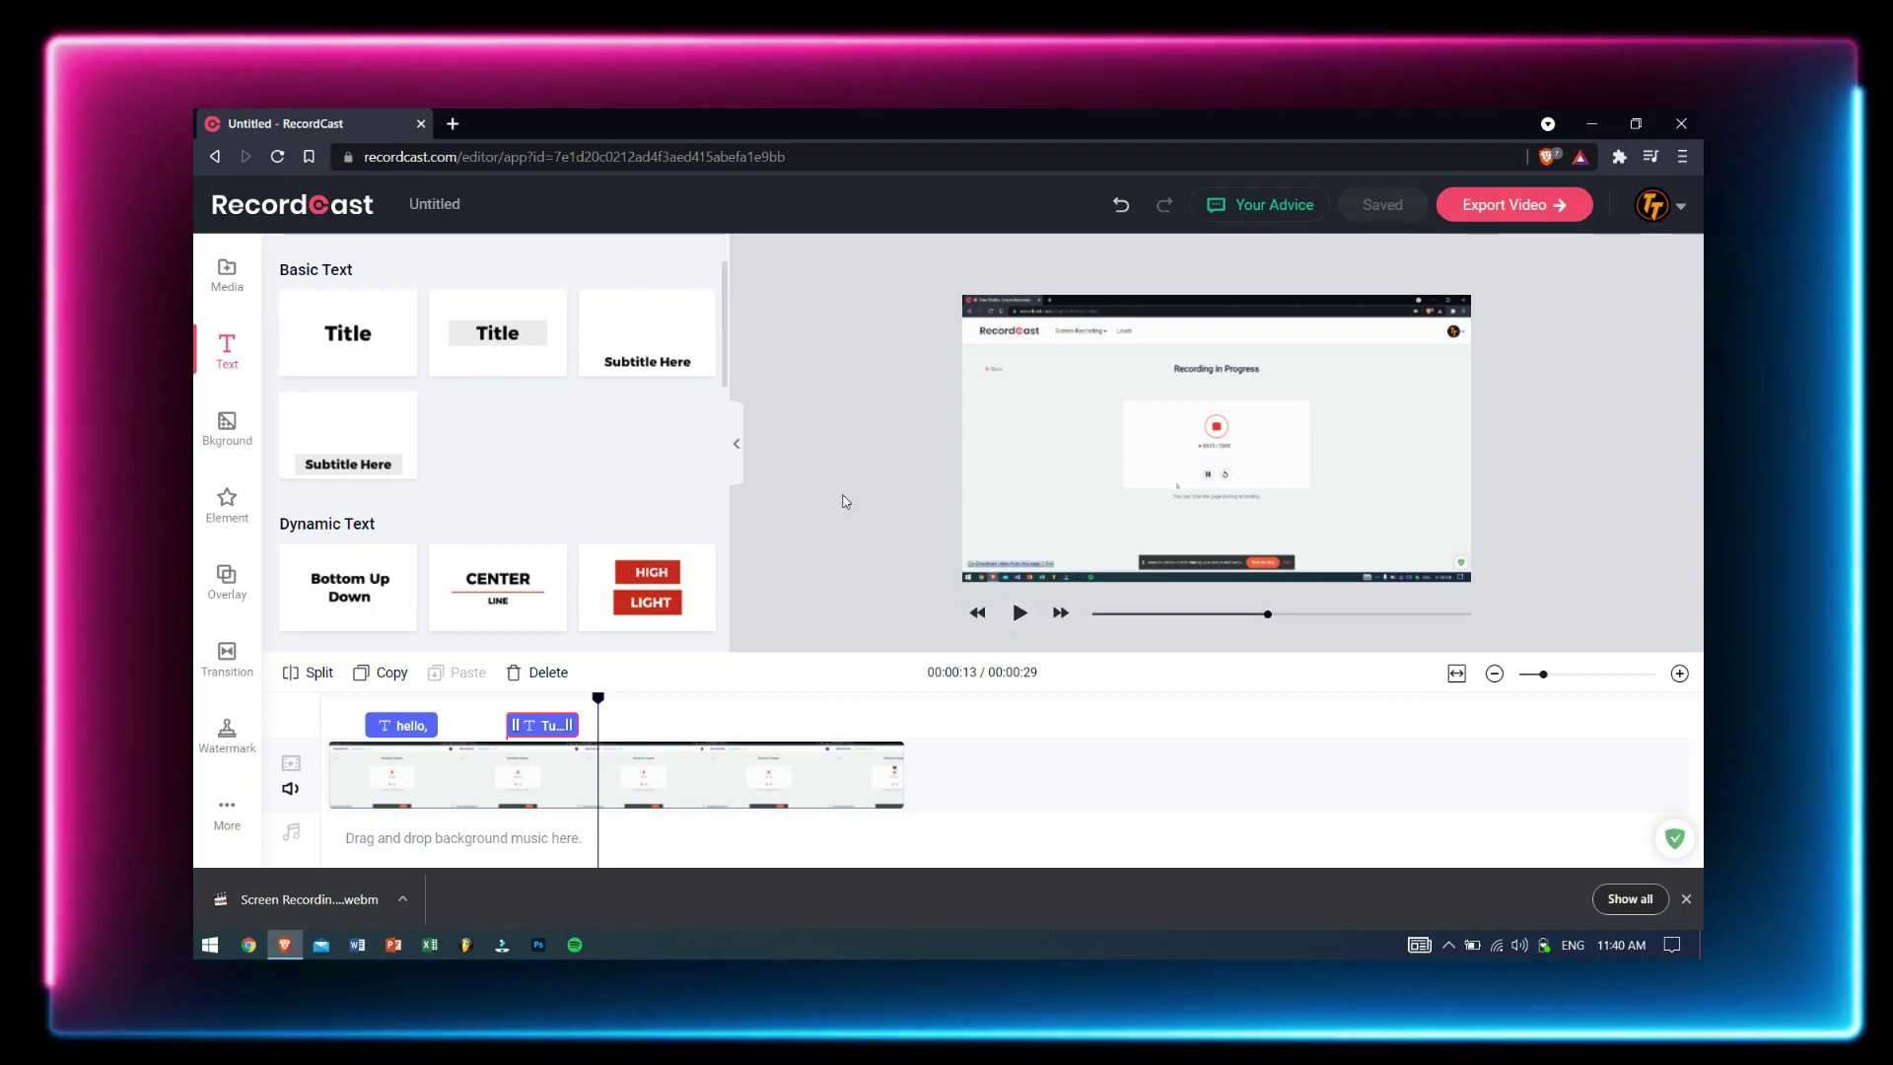
click(1523, 208)
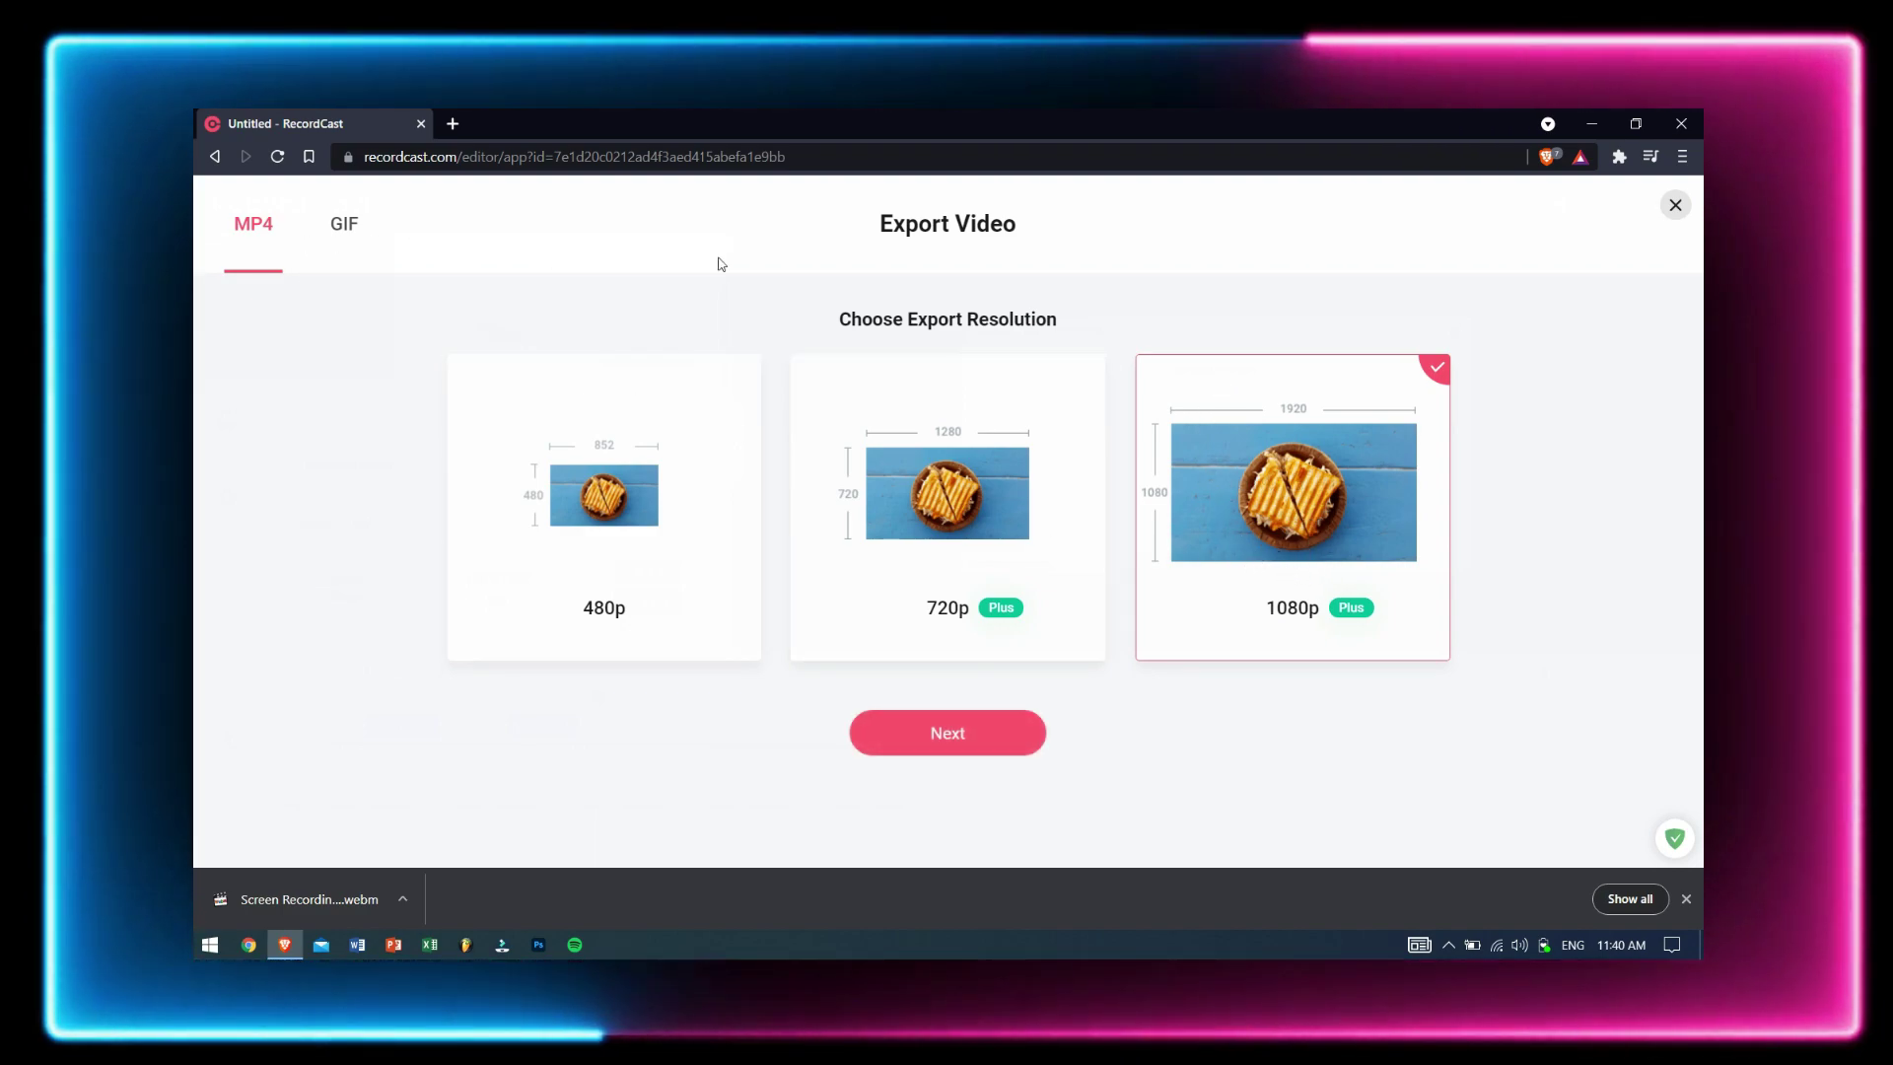
click(1674, 205)
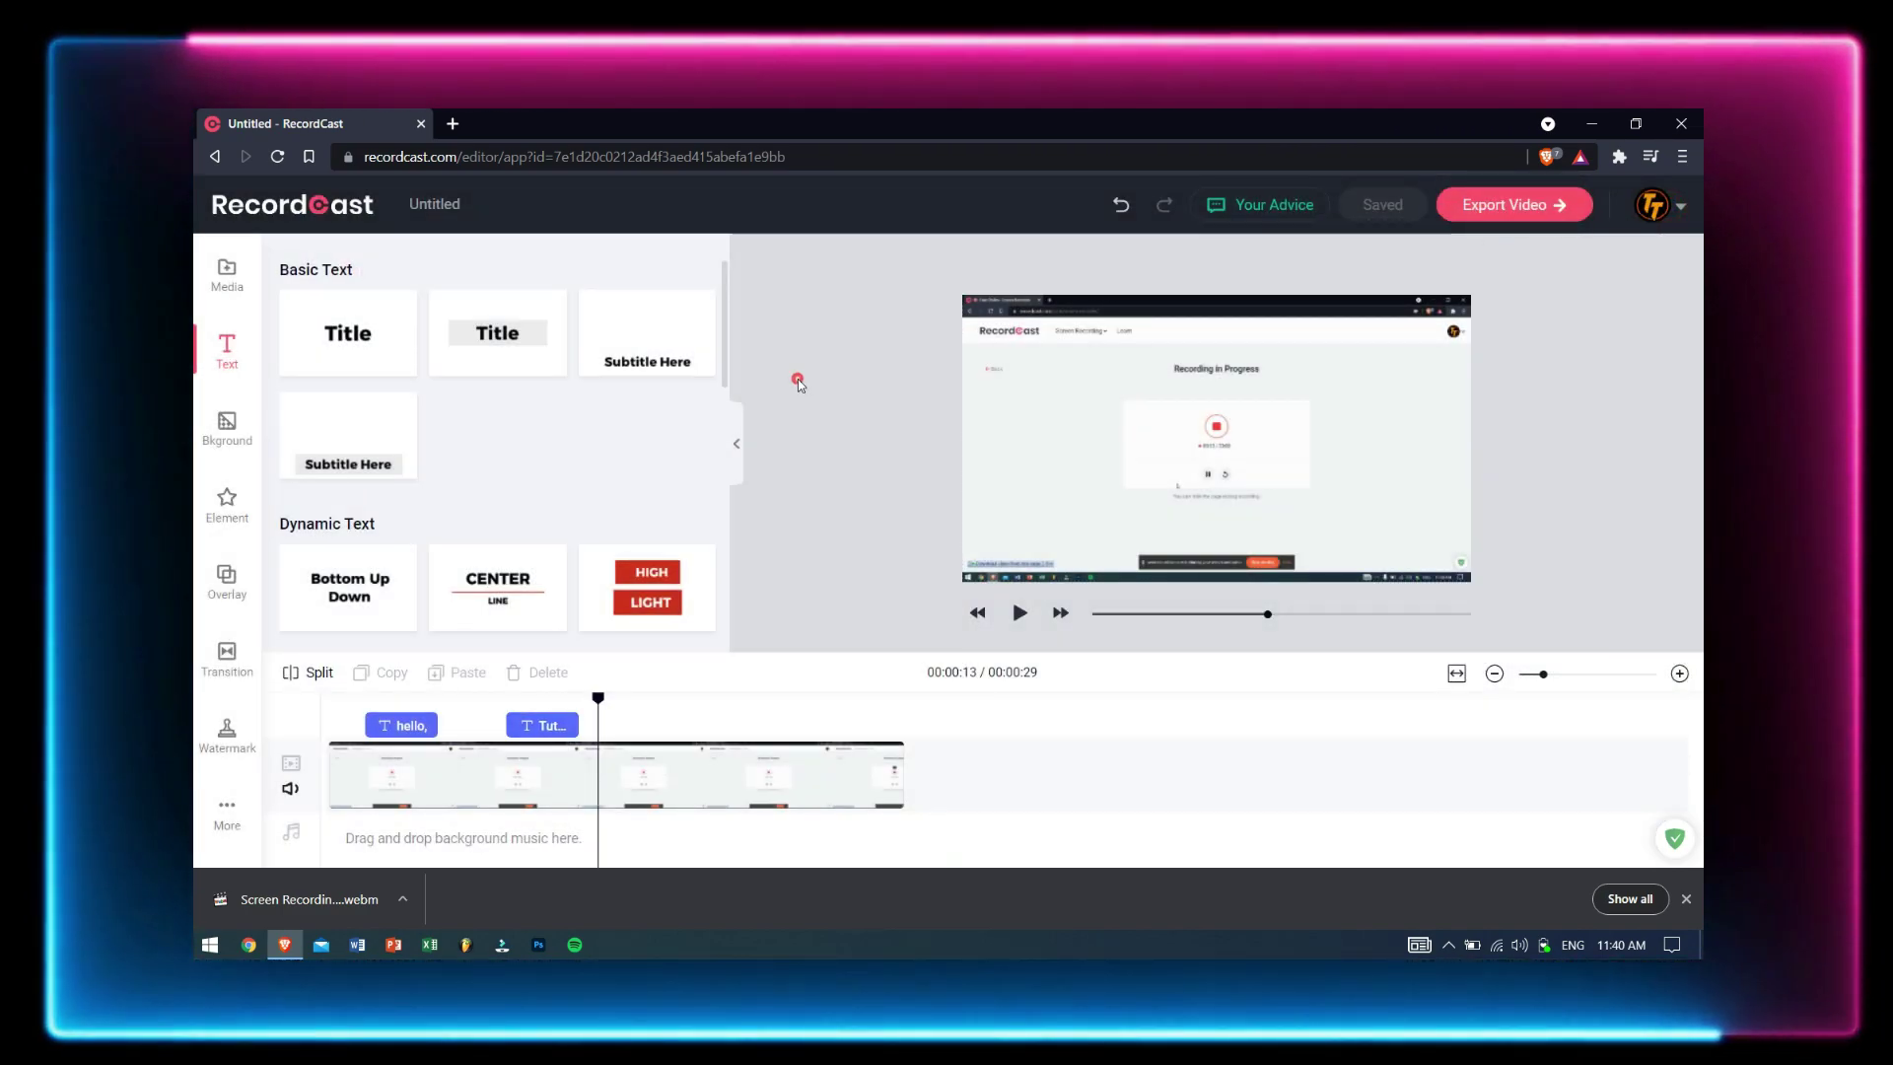